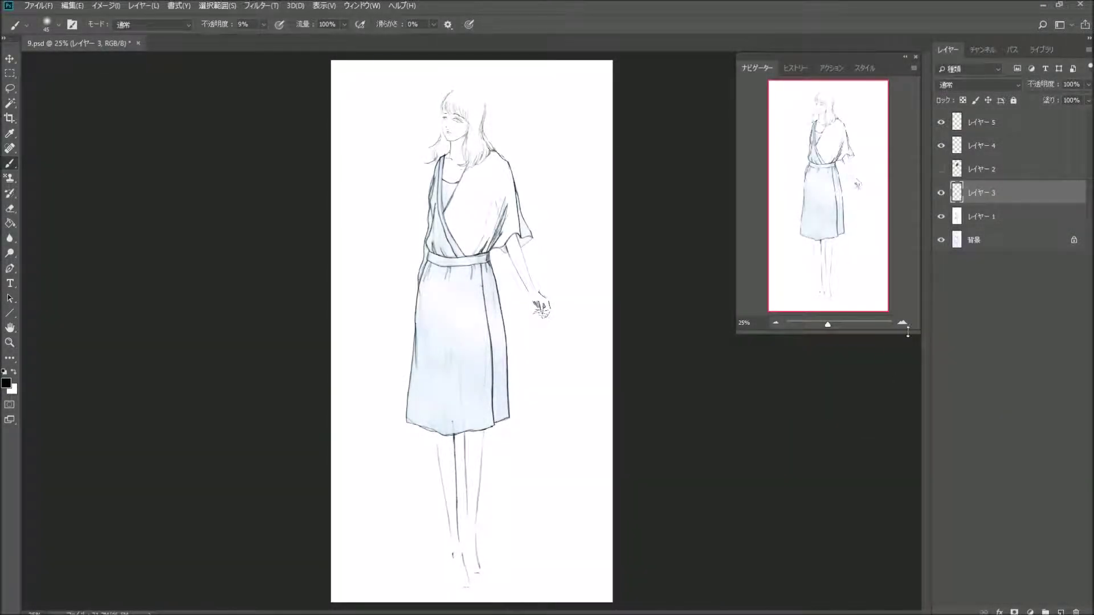
Zoom the Navigator to 200% and centre the view on the woman's face.
left_click(903, 323)
left_click(904, 323)
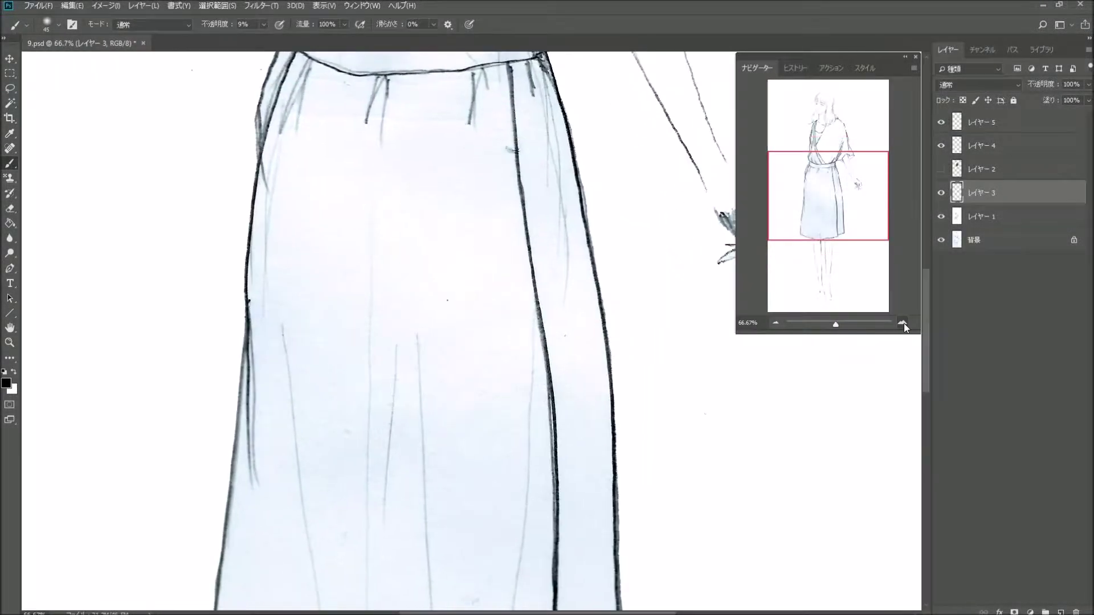
left_click_drag(830, 183, 829, 112)
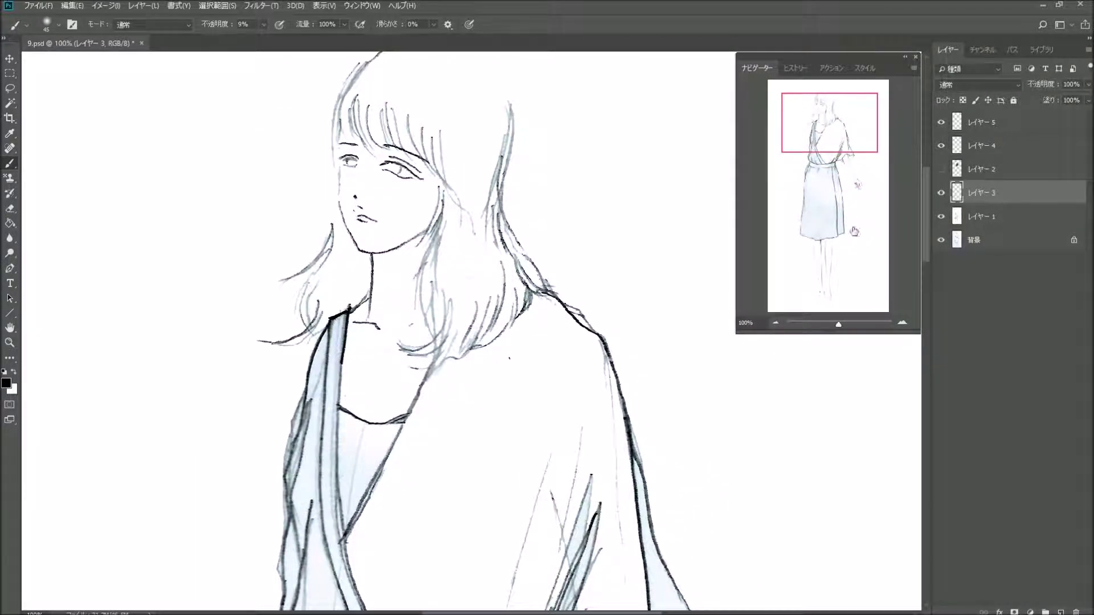
left_click(903, 323)
left_click_drag(836, 135, 832, 121)
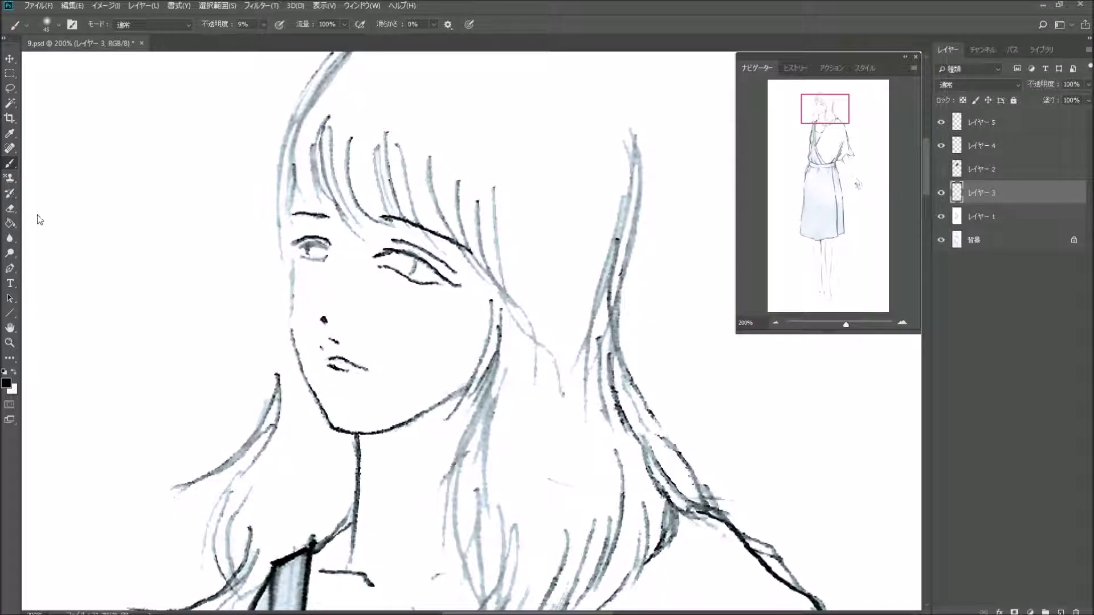
Set a magenta foreground colour and paint soft blush on both cheeks.
left_click(6, 383)
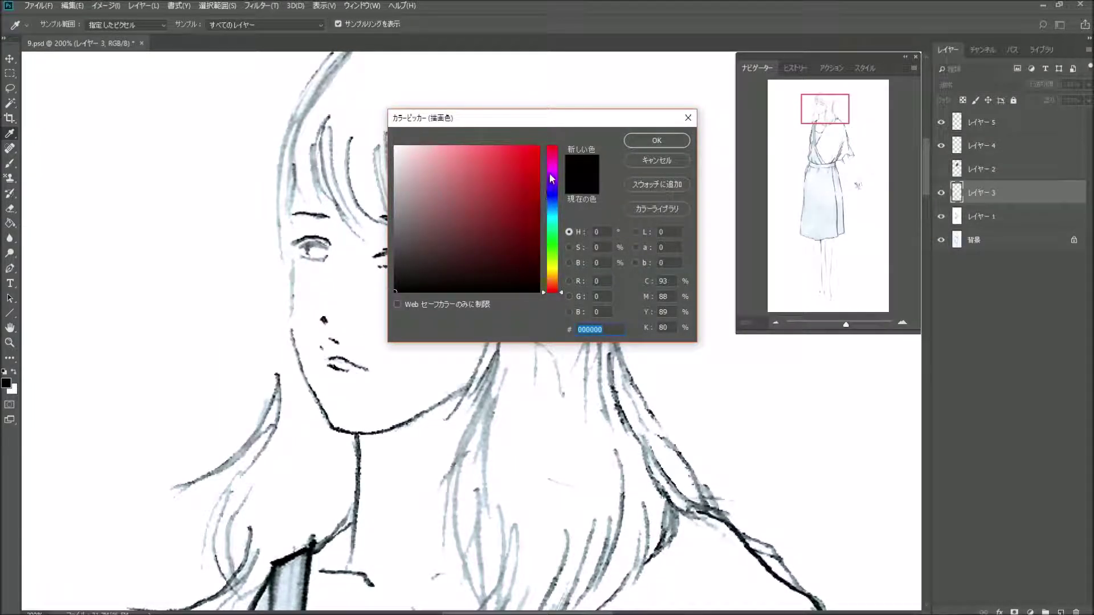
left_click(543, 172)
left_click(551, 164)
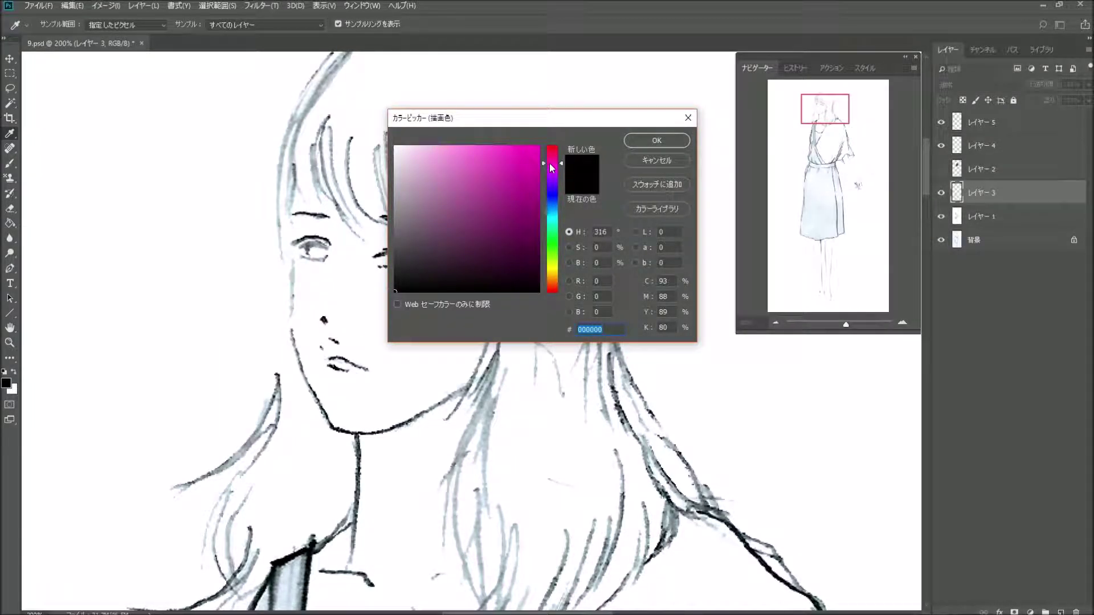
left_click(520, 163)
left_click(657, 140)
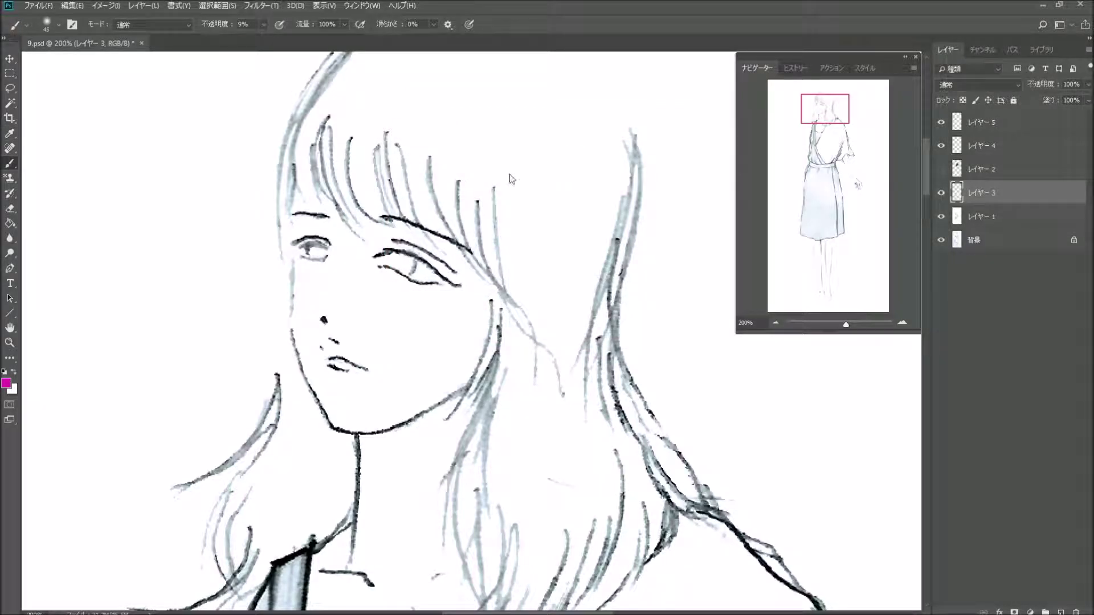
mouse_move(399, 298)
left_mouse_down()
mouse_move(425, 311)
mouse_move(413, 298)
mouse_move(442, 302)
mouse_move(420, 302)
left_mouse_up()
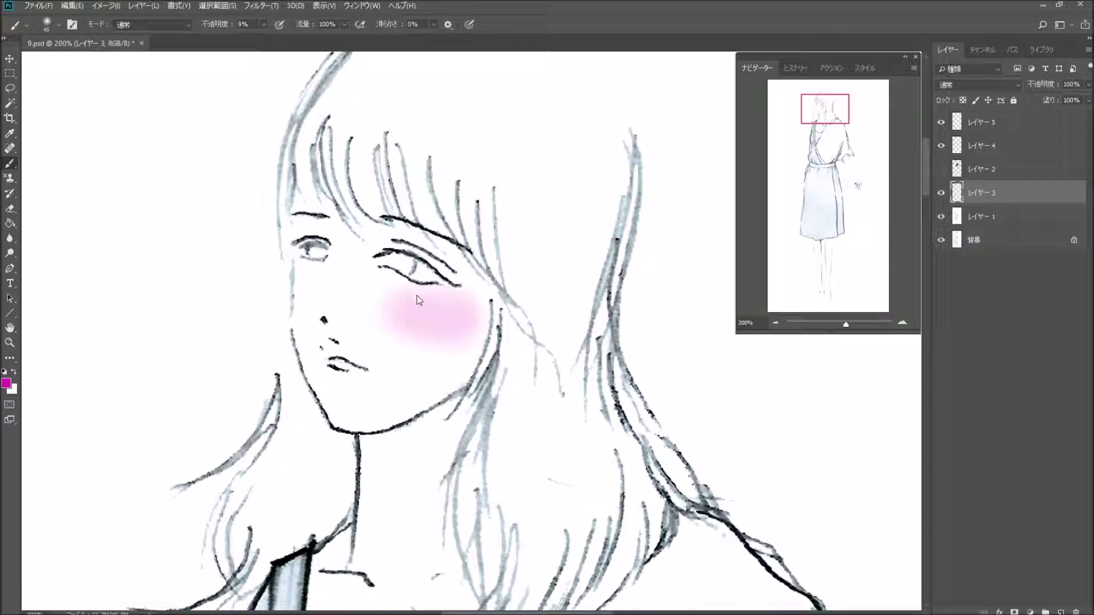
left_click_drag(286, 277, 311, 296)
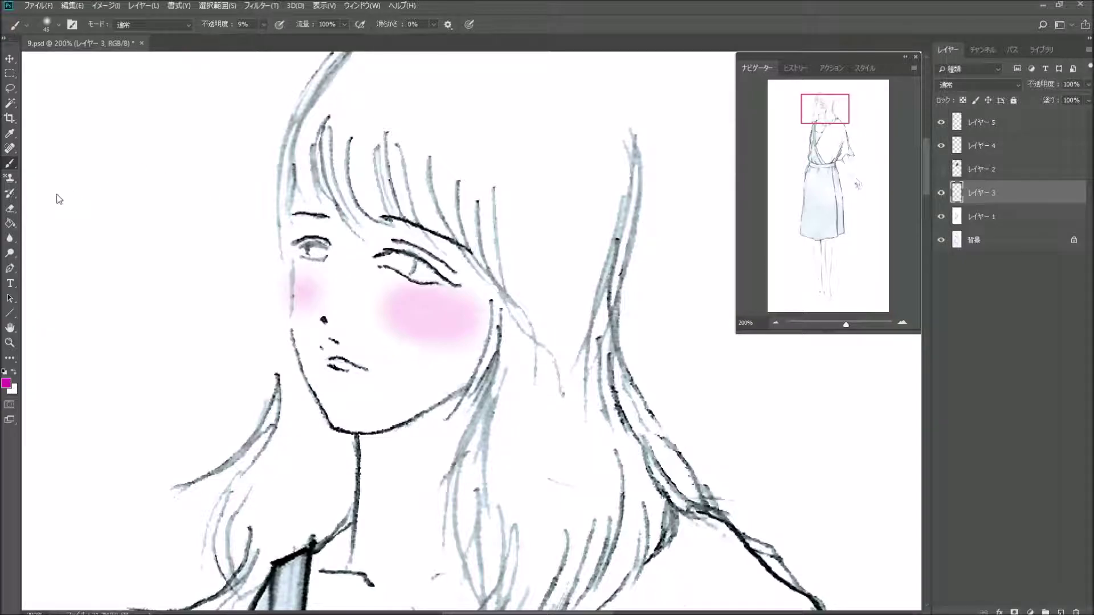
Switch to a 13 px brush and tint the lips pink.
left_click(63, 24)
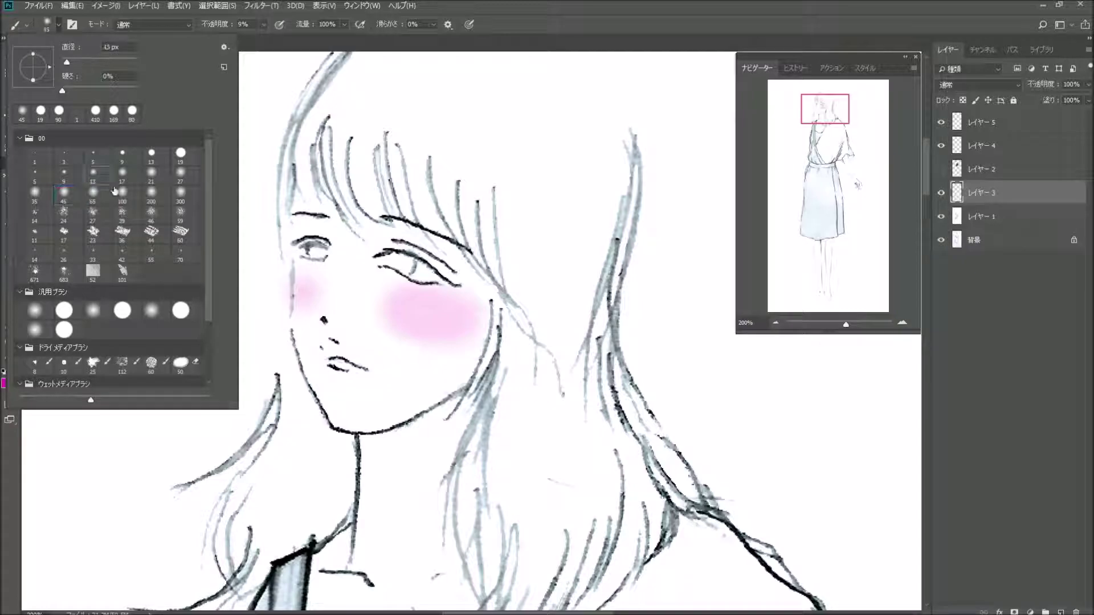
left_click(93, 172)
left_click(342, 365)
left_click_drag(330, 357, 356, 366)
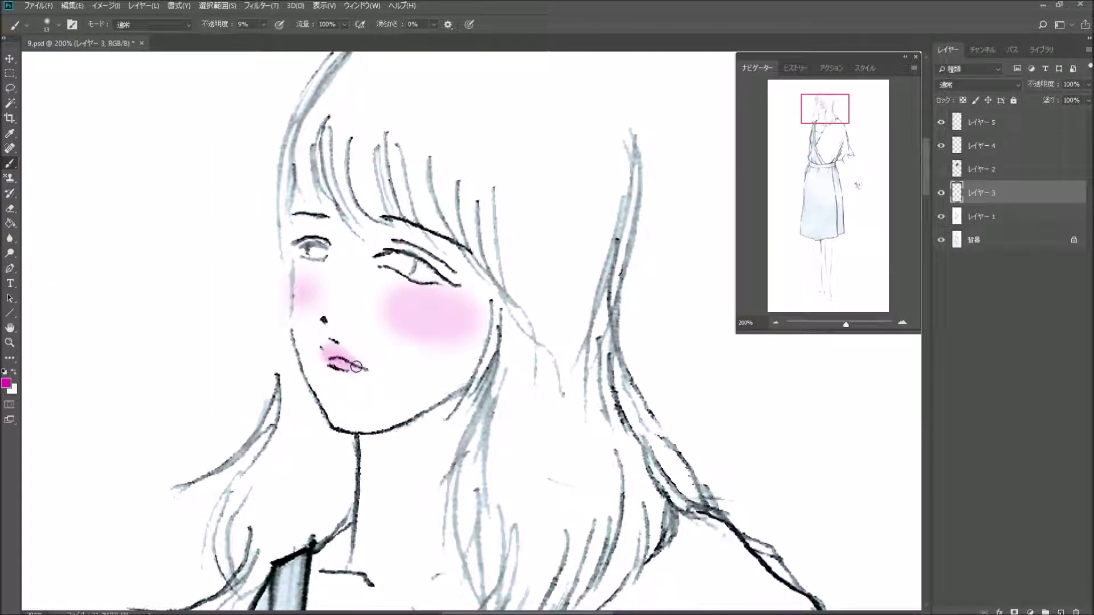
left_click_drag(825, 117, 825, 118)
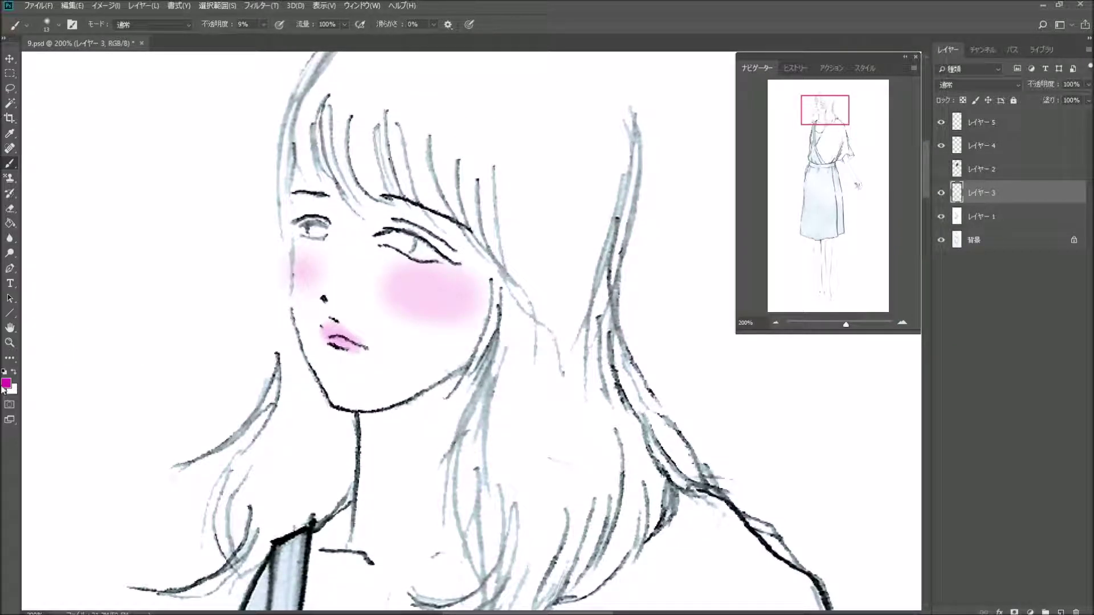
left_click(6, 384)
Pick a very dark purple and shade soft grey eyeshadow over both eyelids.
left_click(525, 274)
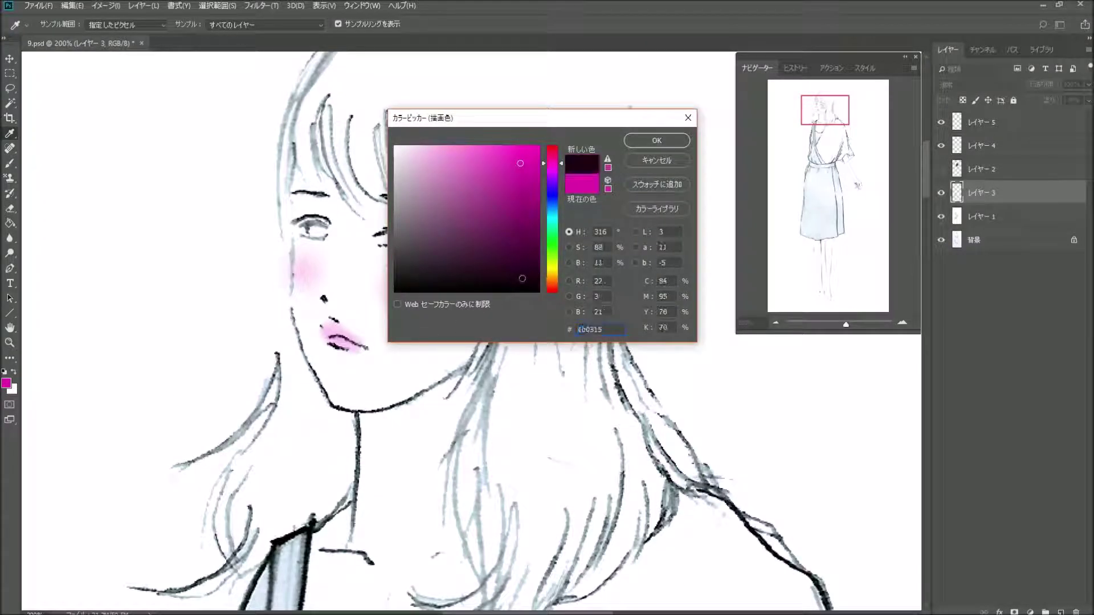
left_click(655, 142)
mouse_move(414, 228)
left_mouse_down()
mouse_move(453, 260)
mouse_move(381, 228)
mouse_move(443, 239)
mouse_move(426, 229)
mouse_move(404, 222)
mouse_move(456, 253)
left_mouse_up()
mouse_move(455, 253)
left_mouse_down()
mouse_move(405, 223)
mouse_move(380, 228)
mouse_move(447, 246)
left_mouse_up()
mouse_move(325, 219)
left_mouse_down()
mouse_move(292, 215)
mouse_move(322, 205)
left_mouse_up()
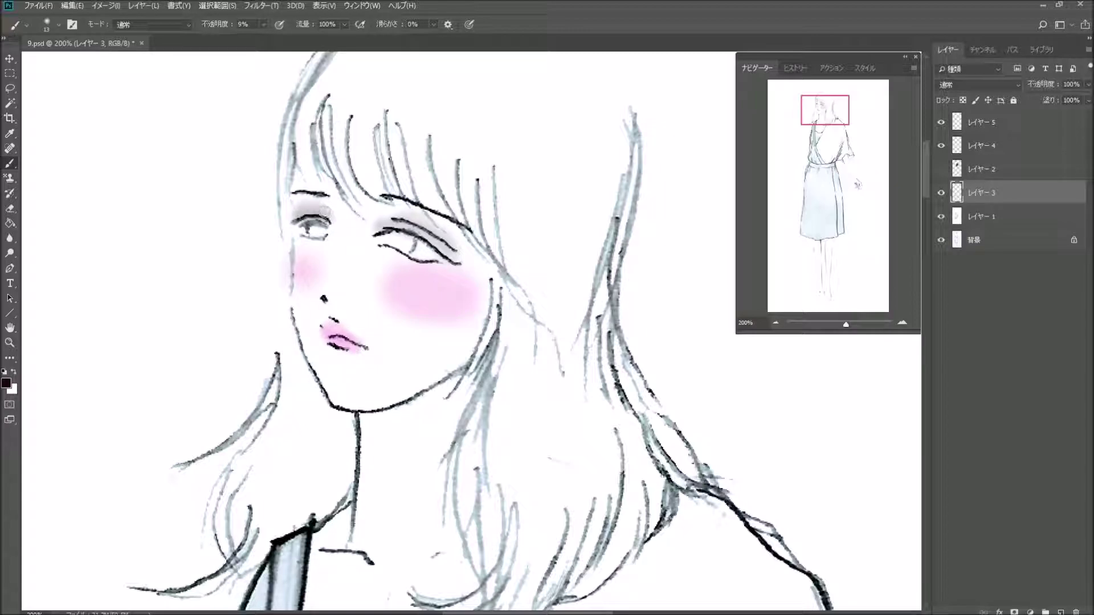
mouse_move(393, 225)
left_mouse_down()
mouse_move(456, 245)
mouse_move(385, 216)
mouse_move(395, 209)
left_mouse_up()
Add a faint shadow under the jawline and shade both irises grey.
mouse_move(362, 421)
left_mouse_down()
mouse_move(410, 415)
mouse_move(461, 373)
mouse_move(417, 402)
left_mouse_up()
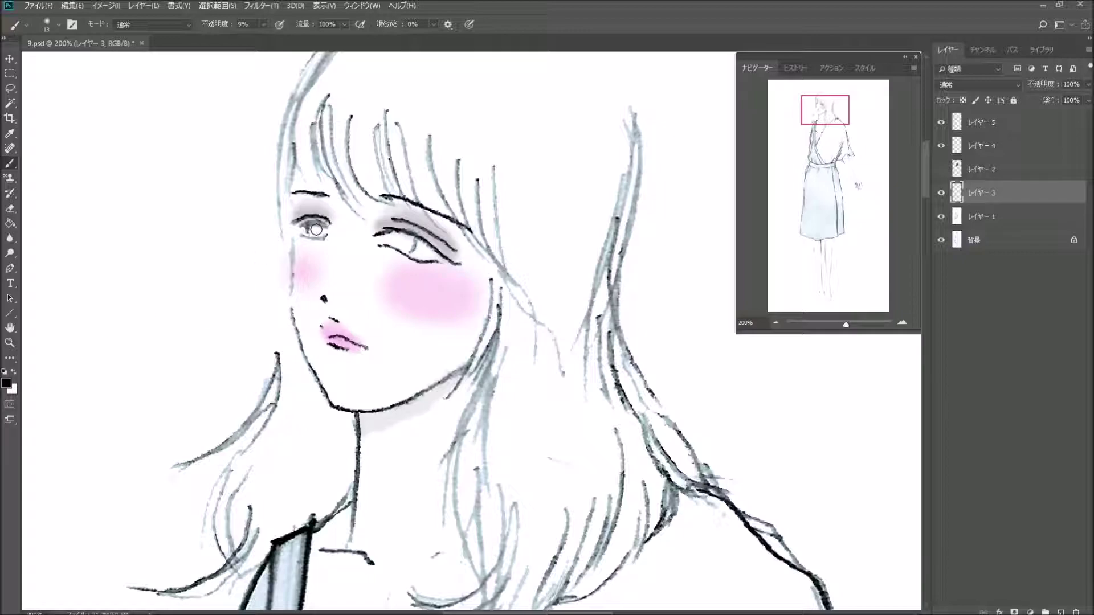
left_click_drag(317, 232, 321, 234)
mouse_move(391, 241)
left_mouse_down()
mouse_move(401, 241)
mouse_move(399, 257)
left_mouse_up()
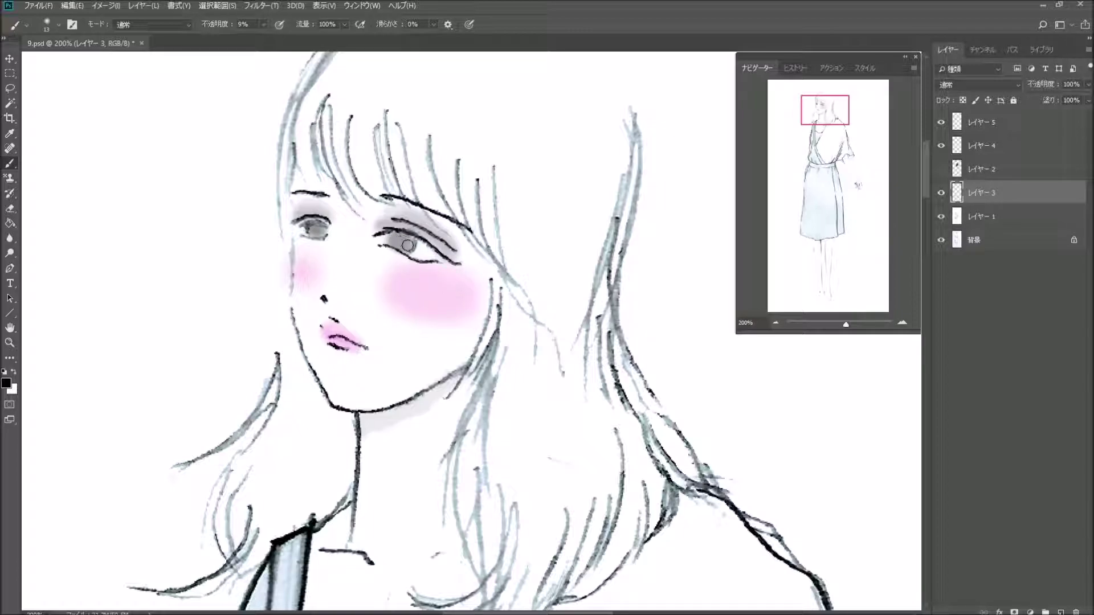
left_click(58, 24)
Use a 3 px brush at full opacity to dab dark dots in the iris.
left_click(64, 152)
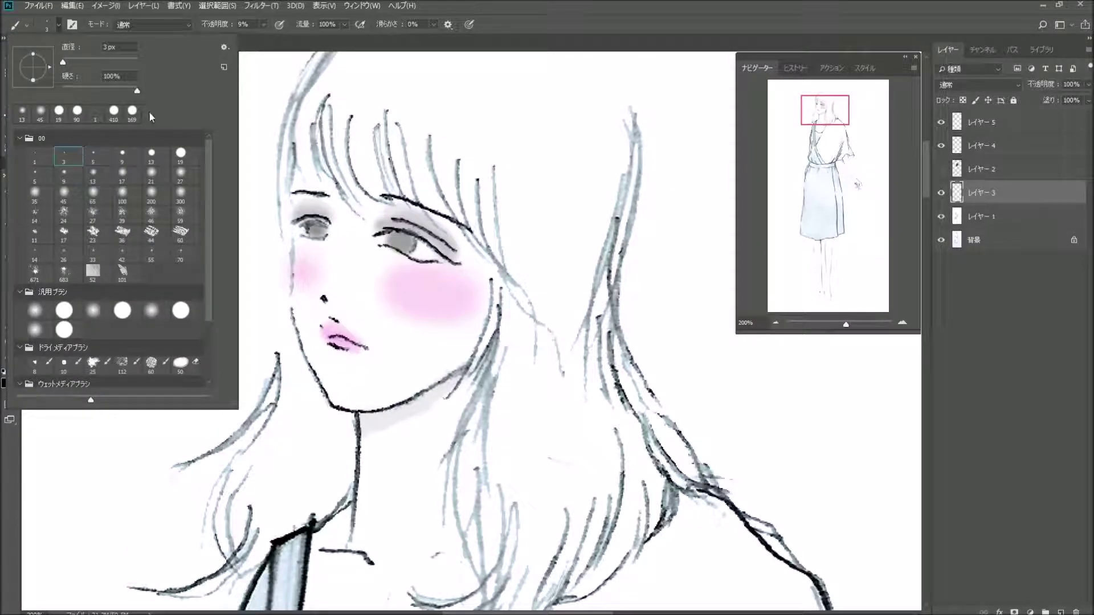
left_click(264, 25)
left_click(318, 232)
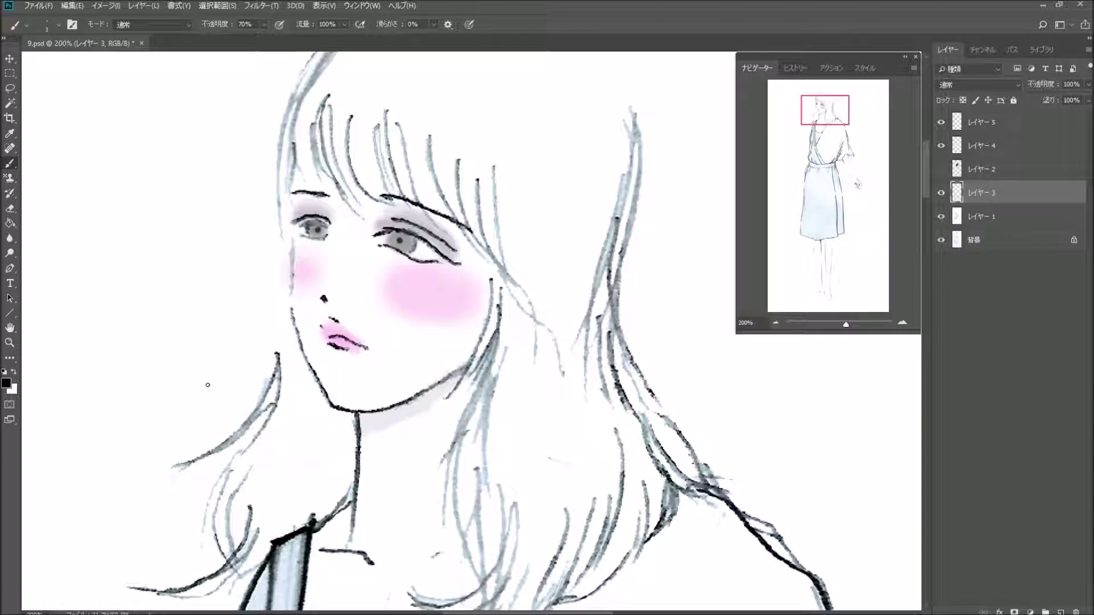
left_click(14, 372)
mouse_move(264, 25)
left_mouse_down()
mouse_move(267, 44)
mouse_move(311, 75)
left_mouse_up()
left_click(314, 234)
With a 1 px brush, draw upper and lower lashes and a lip-corner accent.
left_click(56, 24)
left_click(35, 155)
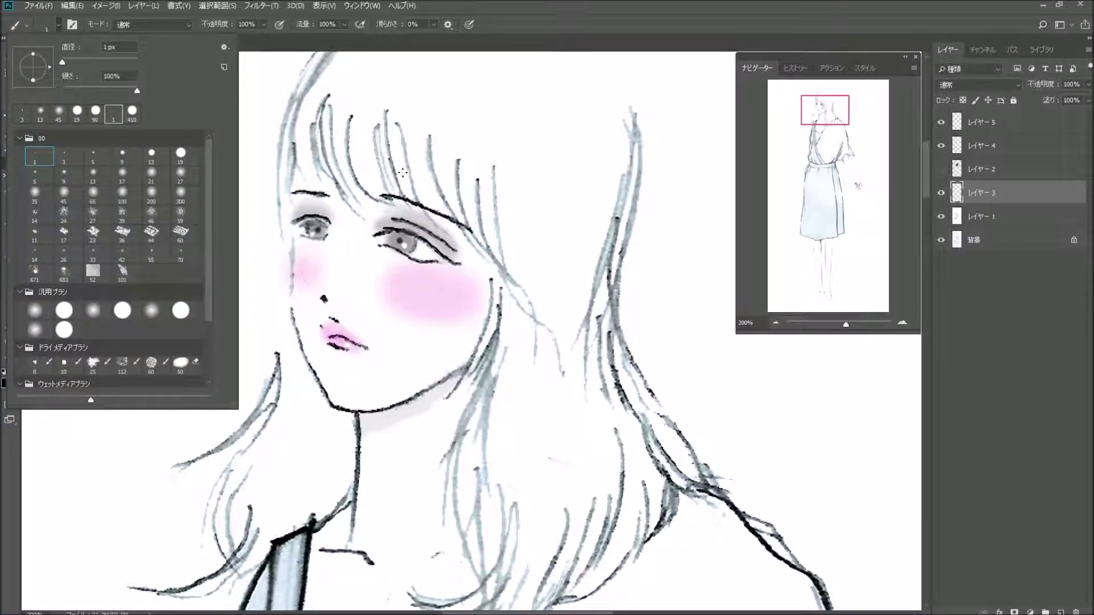
key("Return")
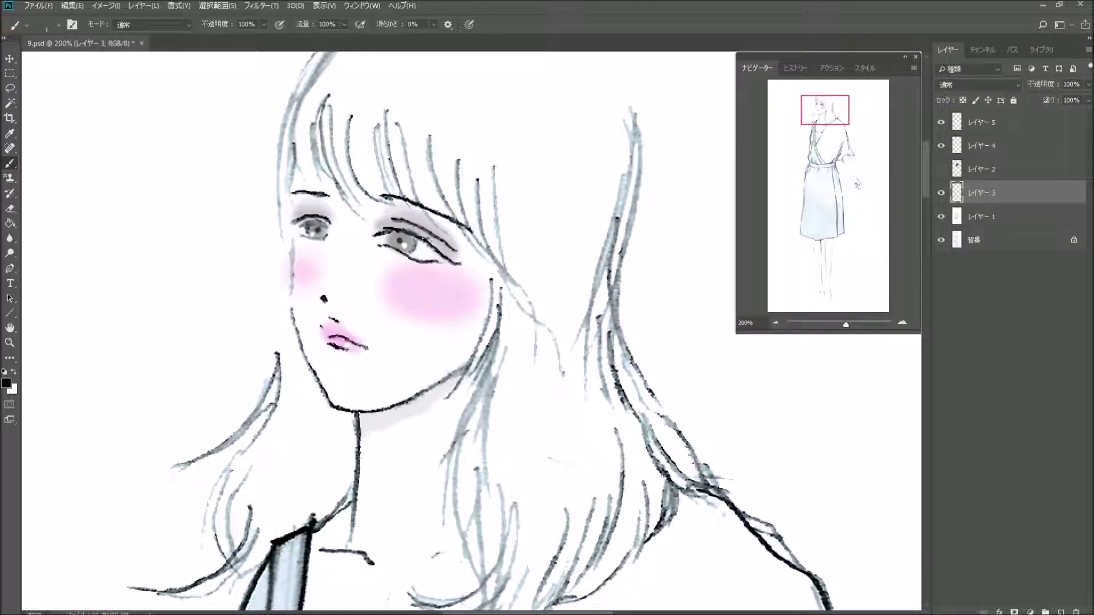
left_click_drag(422, 237, 444, 250)
left_click_drag(400, 257, 445, 262)
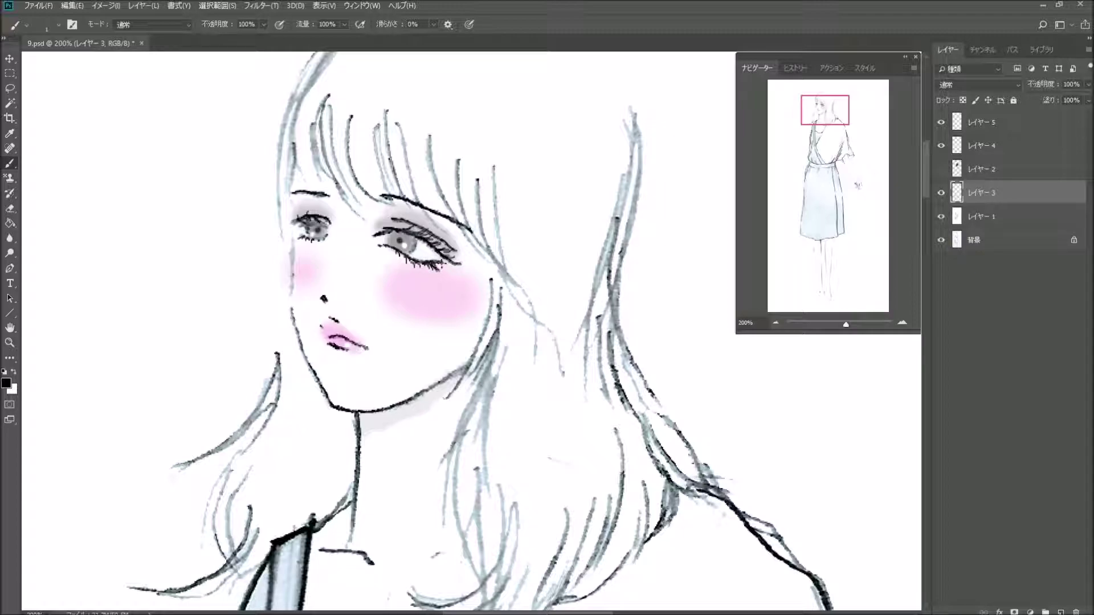
left_click_drag(324, 327, 340, 333)
Pick dark brown, set a 5 px brush at 13% opacity, and tint the iris brown.
left_click(6, 383)
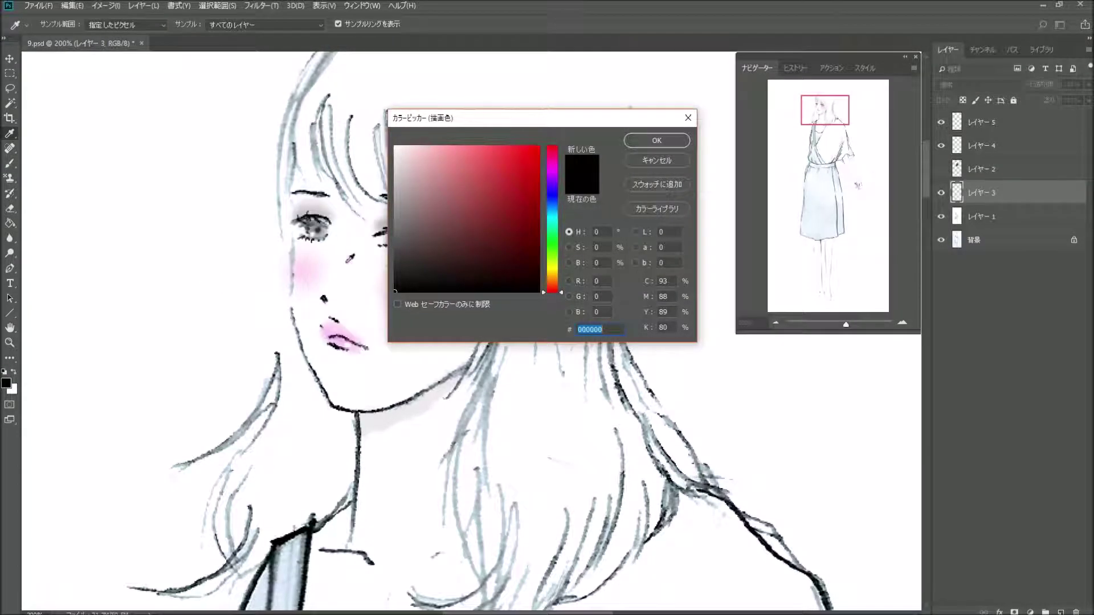
left_click_drag(557, 293, 557, 286)
left_click(524, 254)
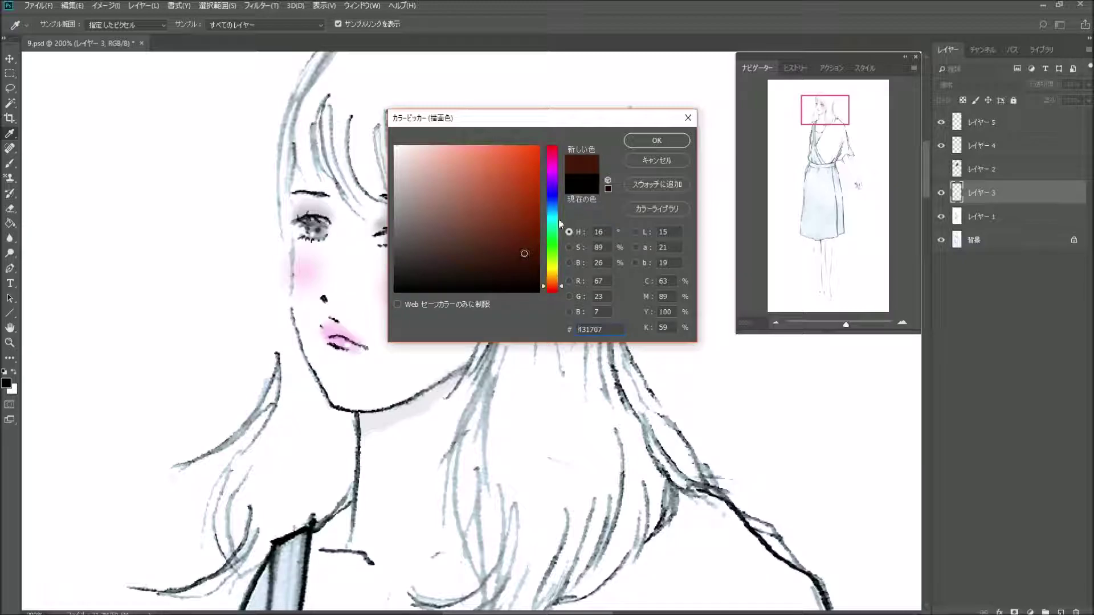
left_click(659, 142)
left_click(59, 24)
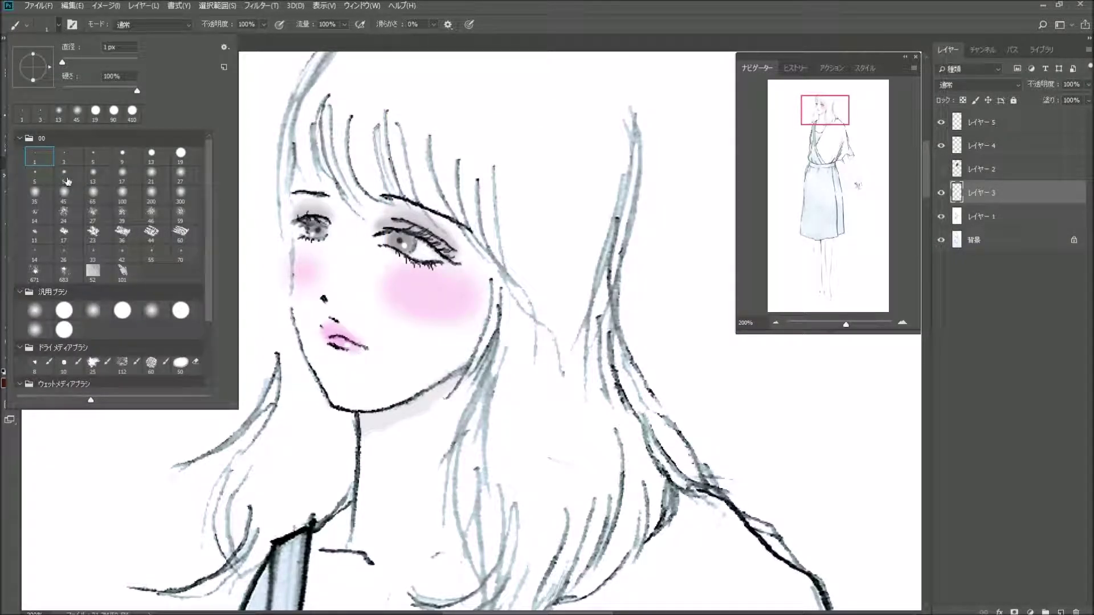
left_click(36, 173)
left_click(265, 26)
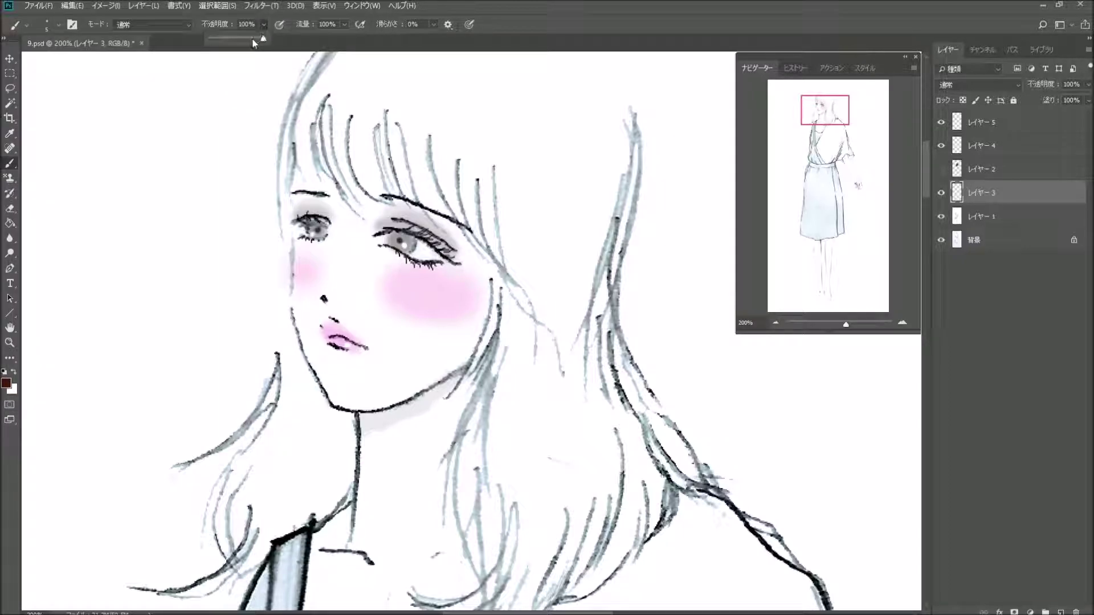
left_click(218, 38)
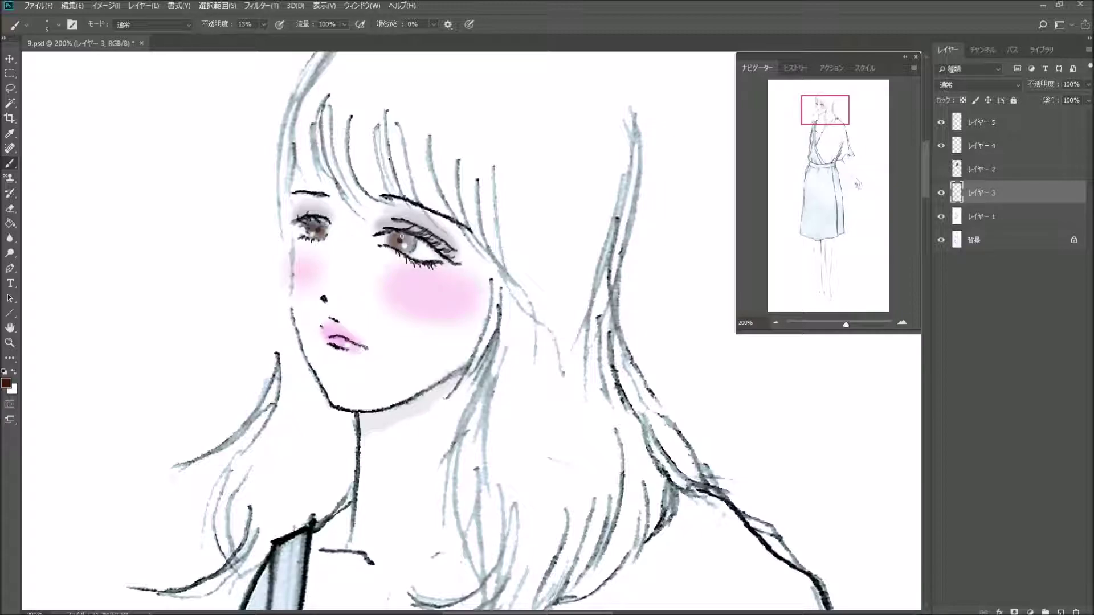
left_click_drag(404, 237, 399, 242)
left_click_drag(253, 417, 254, 406)
With a slightly darker brown, deepen both eyelids, the lashes and the eyebrow line.
left_click(6, 385)
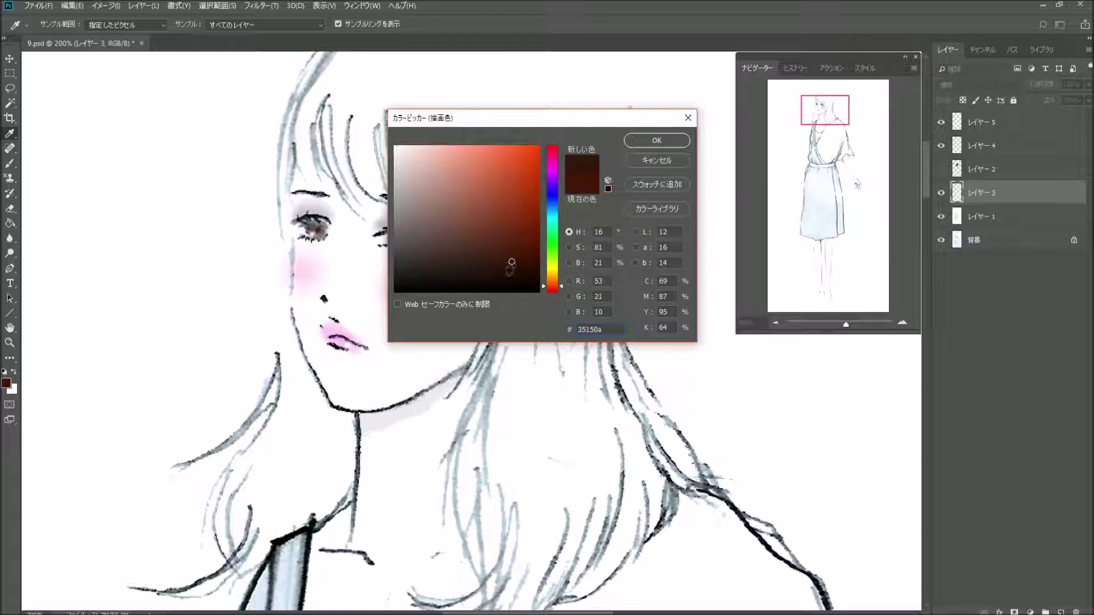
left_click(494, 270)
left_click(649, 143)
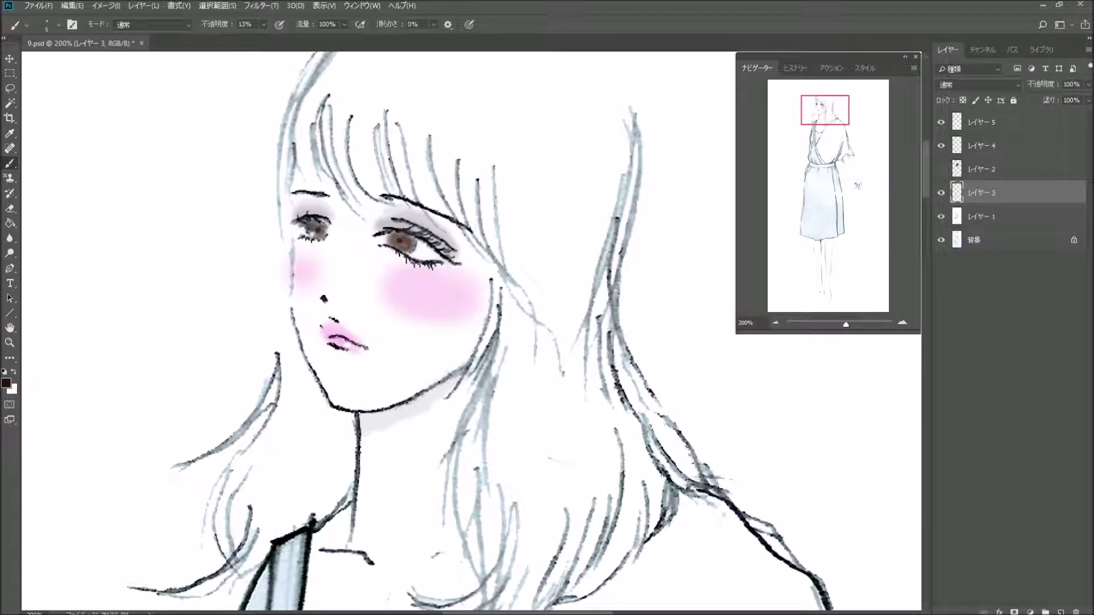
mouse_move(329, 224)
left_mouse_down()
mouse_move(305, 218)
mouse_move(324, 212)
left_mouse_up()
left_click_drag(398, 226, 416, 228)
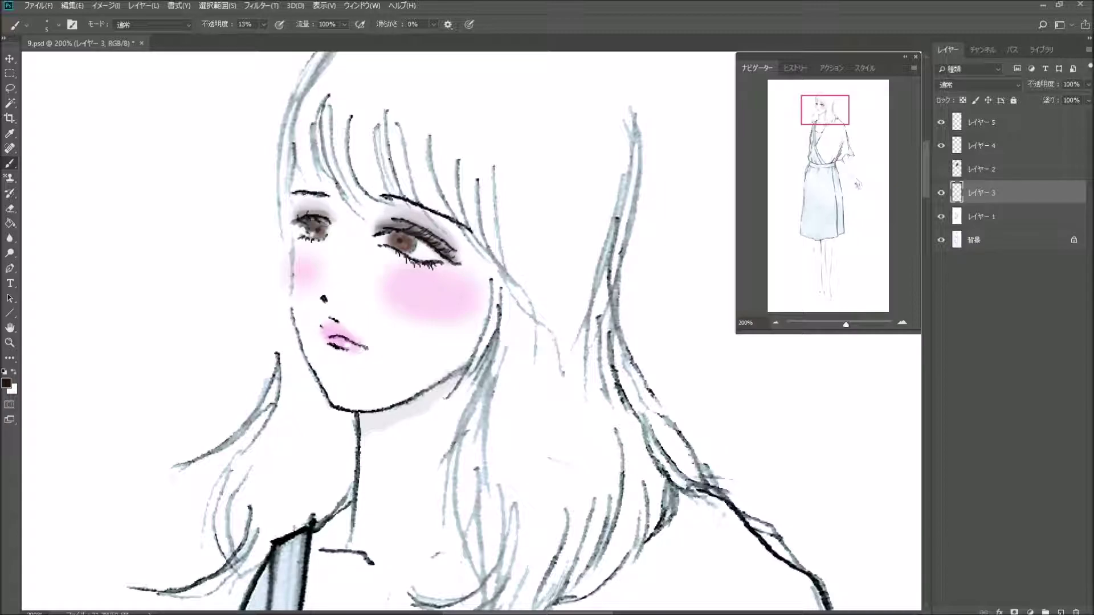
left_click_drag(295, 193, 307, 195)
mouse_move(387, 198)
left_mouse_down()
mouse_move(462, 227)
mouse_move(396, 200)
left_mouse_up()
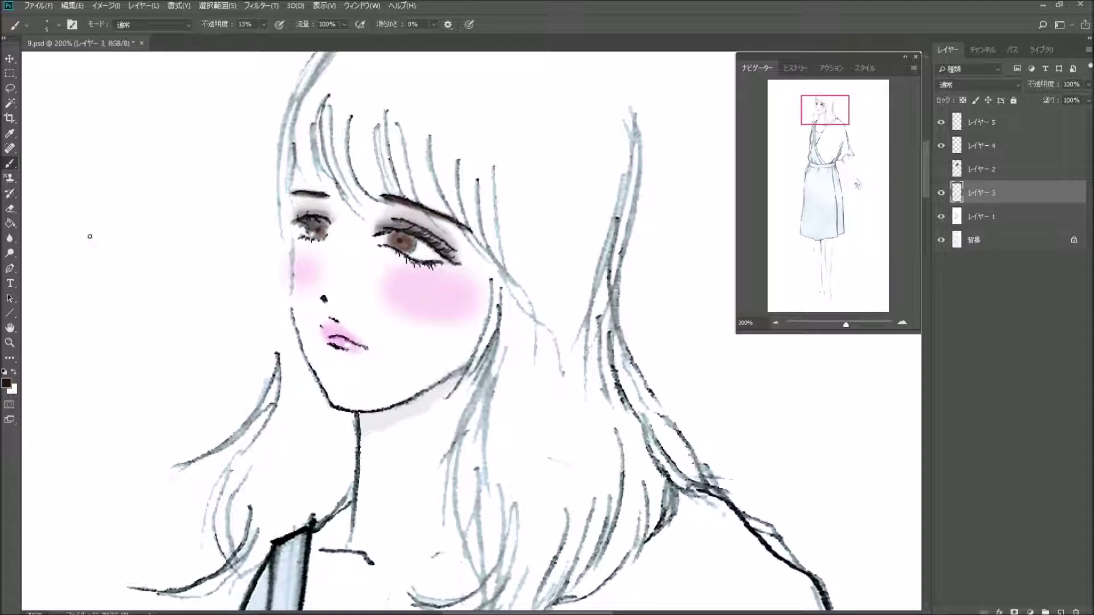
At 100% opacity, dot the pupil black and add a white catchlight.
left_click(5, 371)
left_click(59, 25)
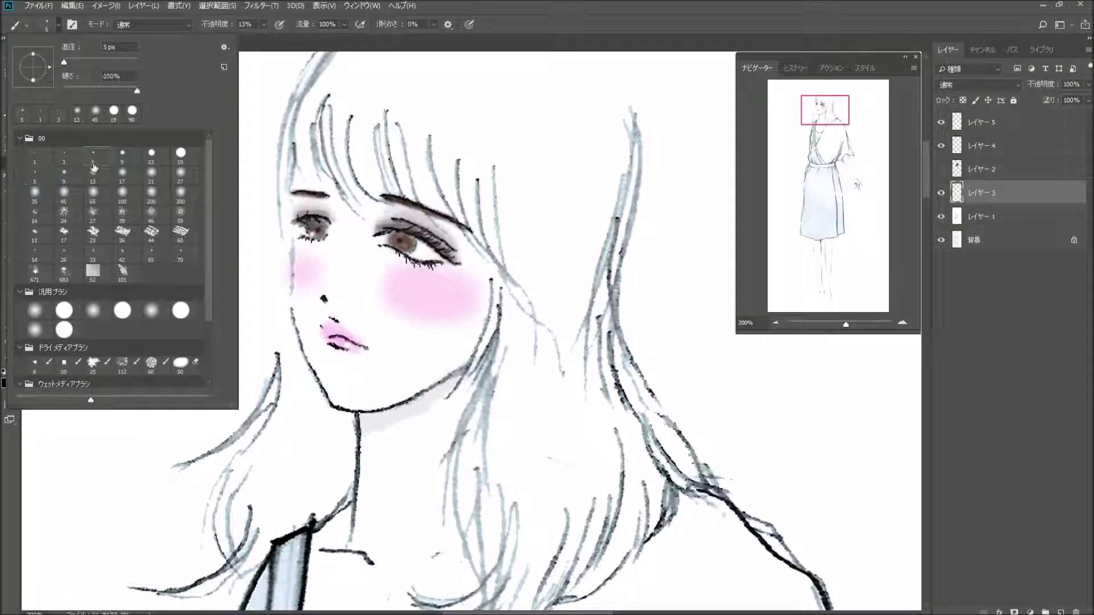
left_click_drag(264, 24, 312, 38)
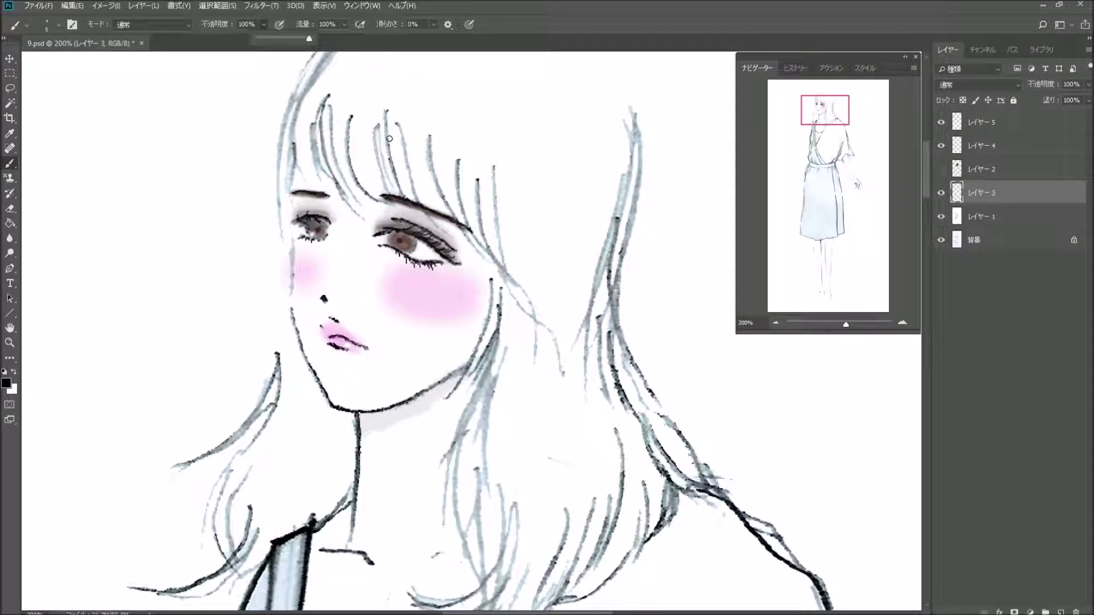
left_click(317, 230)
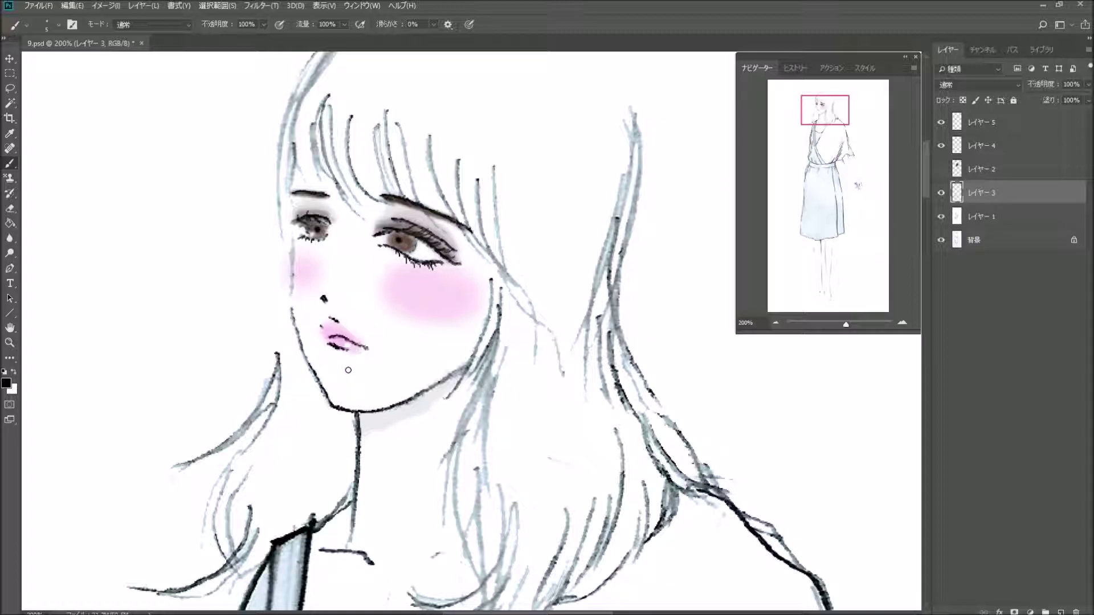
key("x")
left_click(404, 245)
Set the brush to the 1 px preset.
left_click(58, 24)
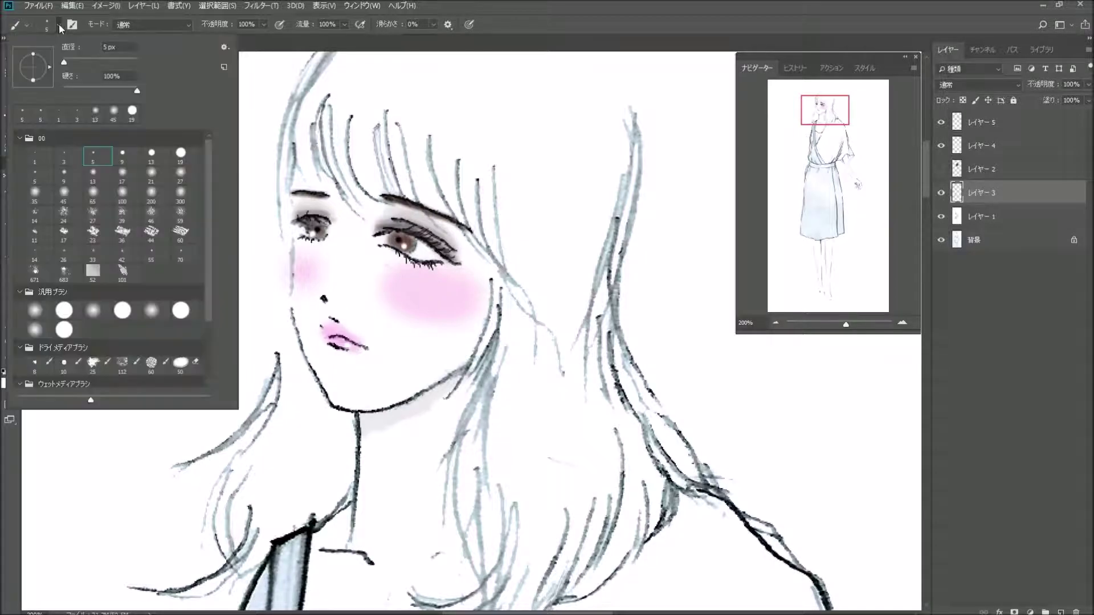
left_click(68, 155)
left_click(383, 251)
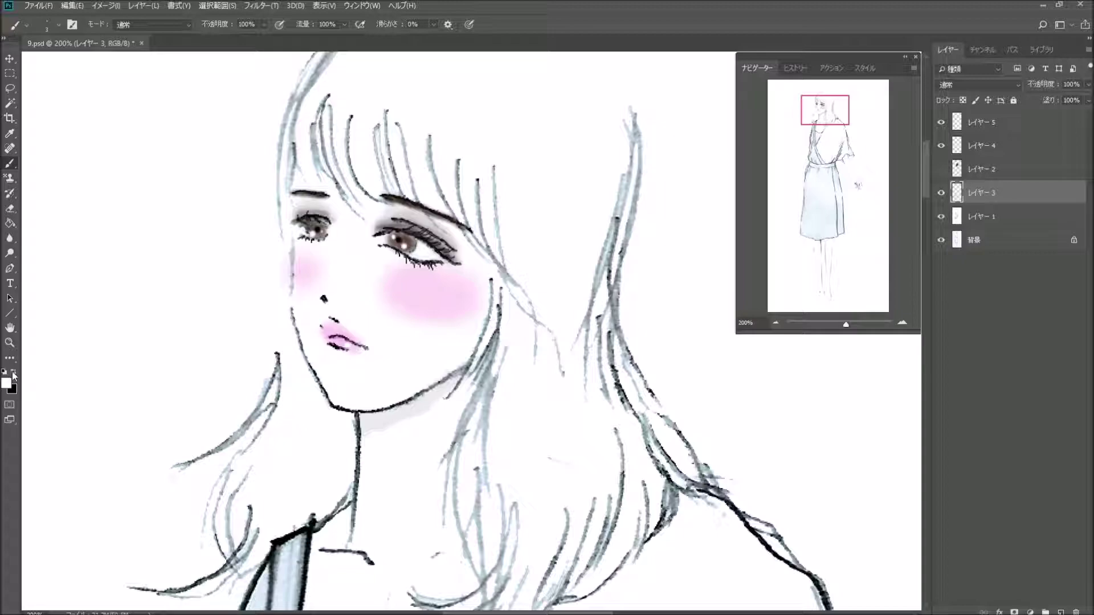
left_click(58, 24)
left_click(35, 156)
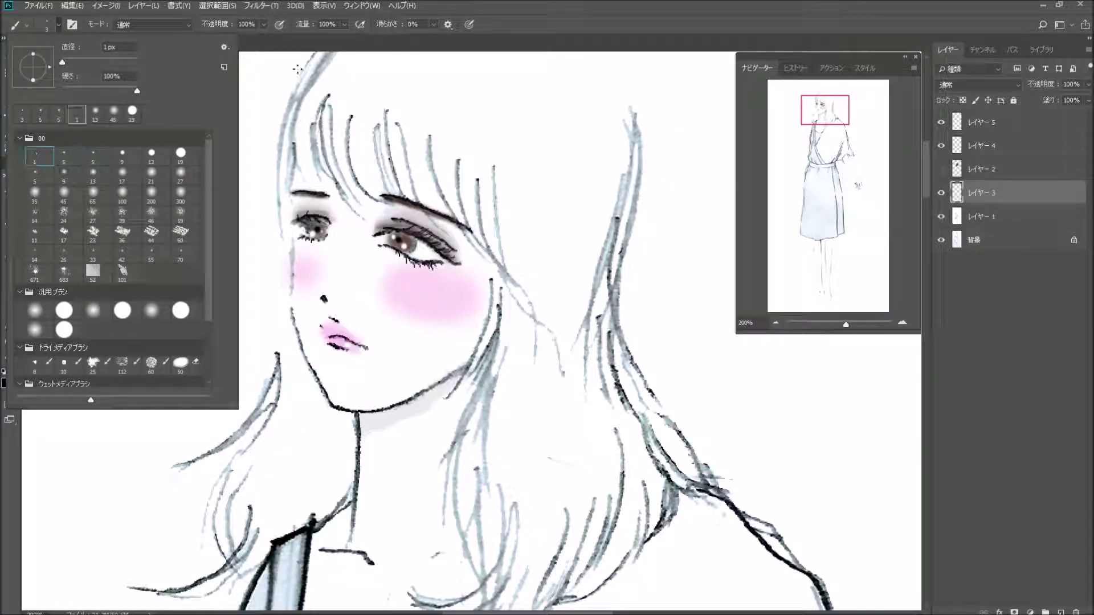
left_click(301, 50)
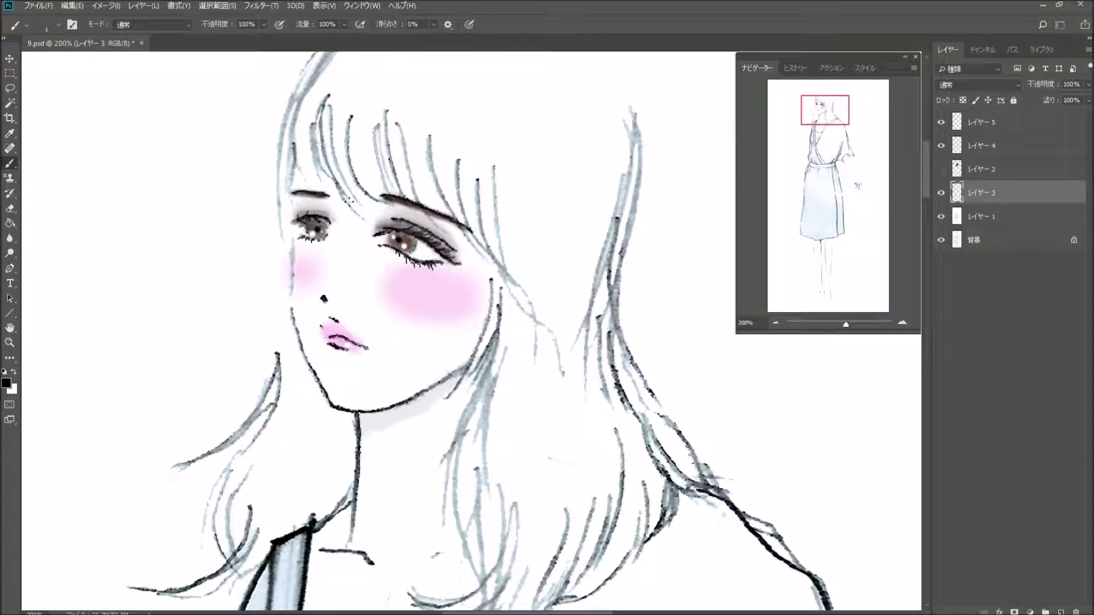
Zoom to 300% to check the eye catchlights up close.
left_click(908, 324)
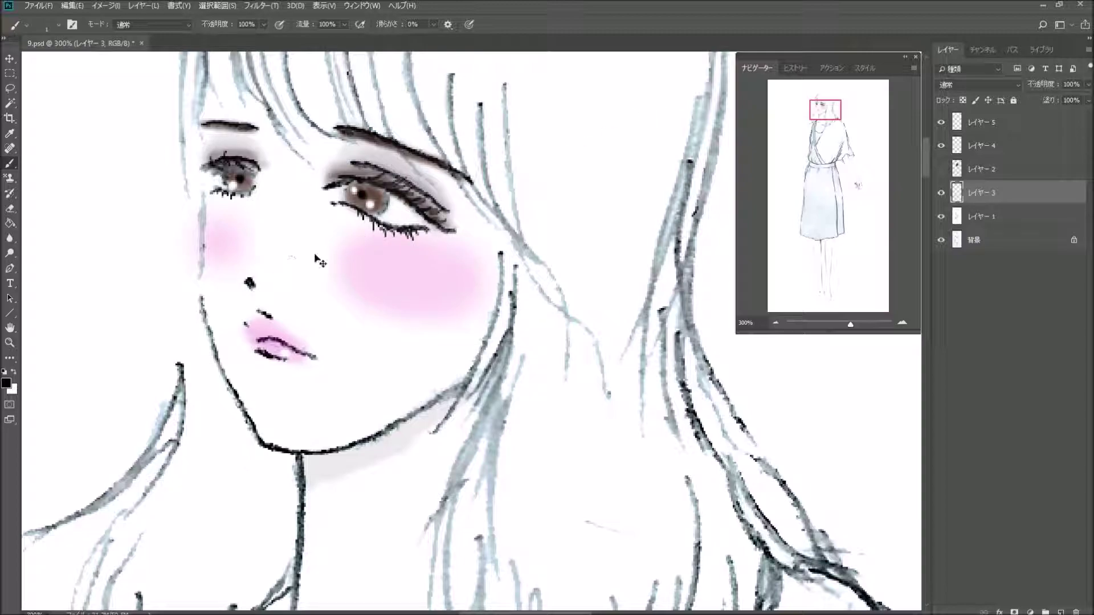
left_click(73, 6)
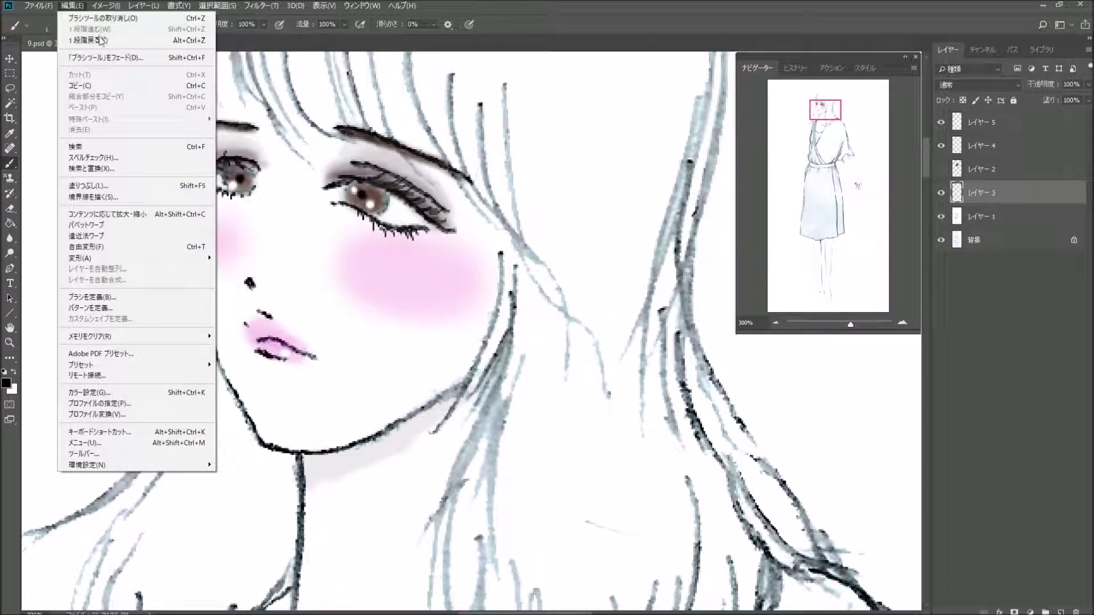
left_click(304, 145)
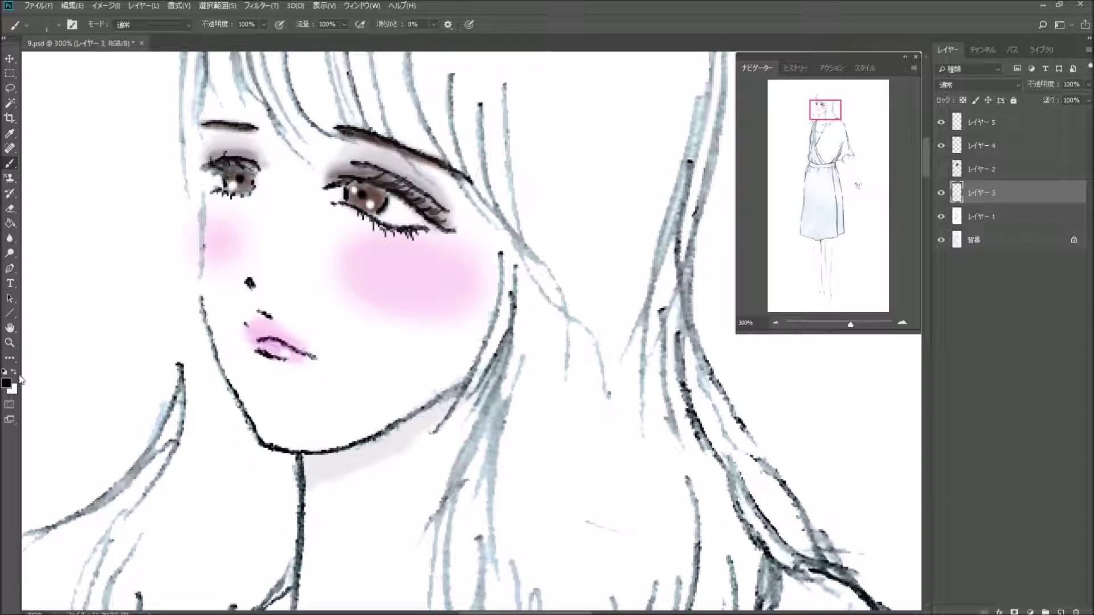
left_click(14, 371)
Return to 200%, restore black, and start choosing an orange foreground colour.
left_click(778, 322)
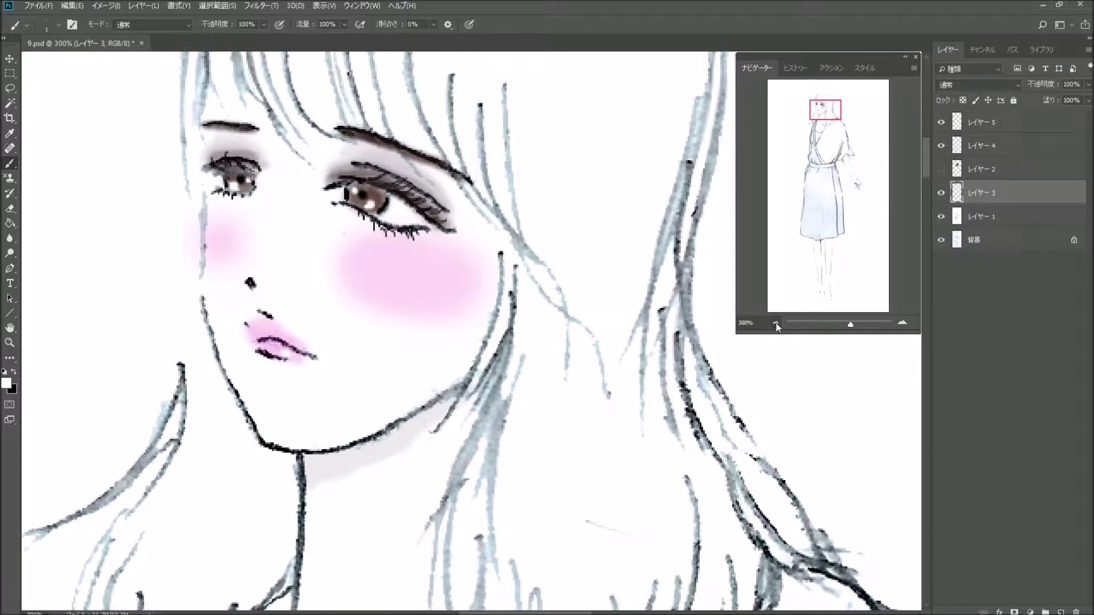
key("x")
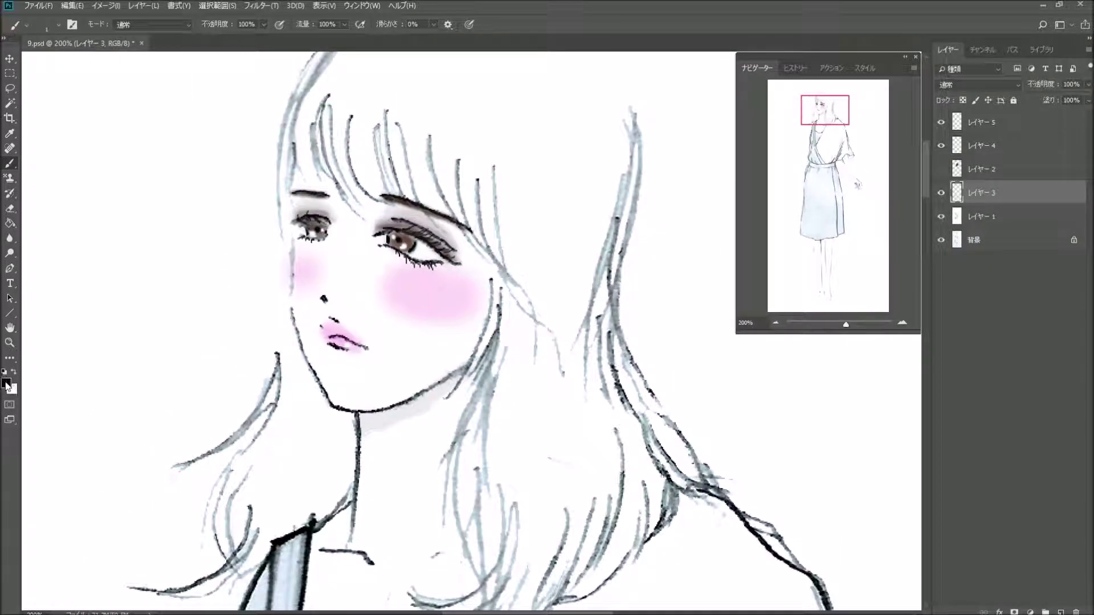
left_click(7, 383)
left_click(554, 279)
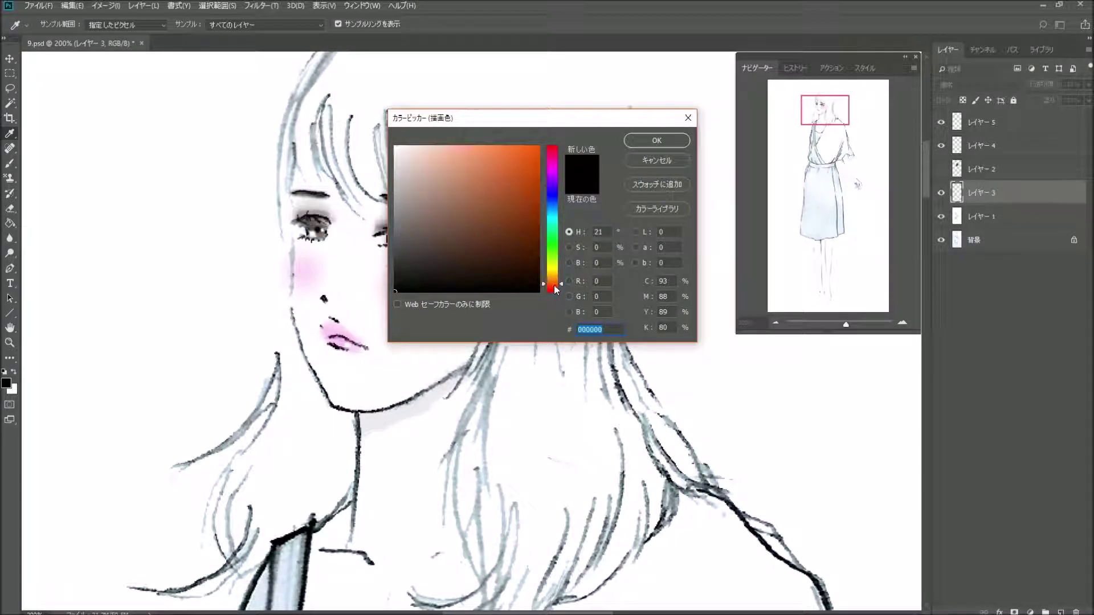
With cd6c37 on a 45 px soft brush at 9%, tint around the brows and eyelids.
left_click(500, 174)
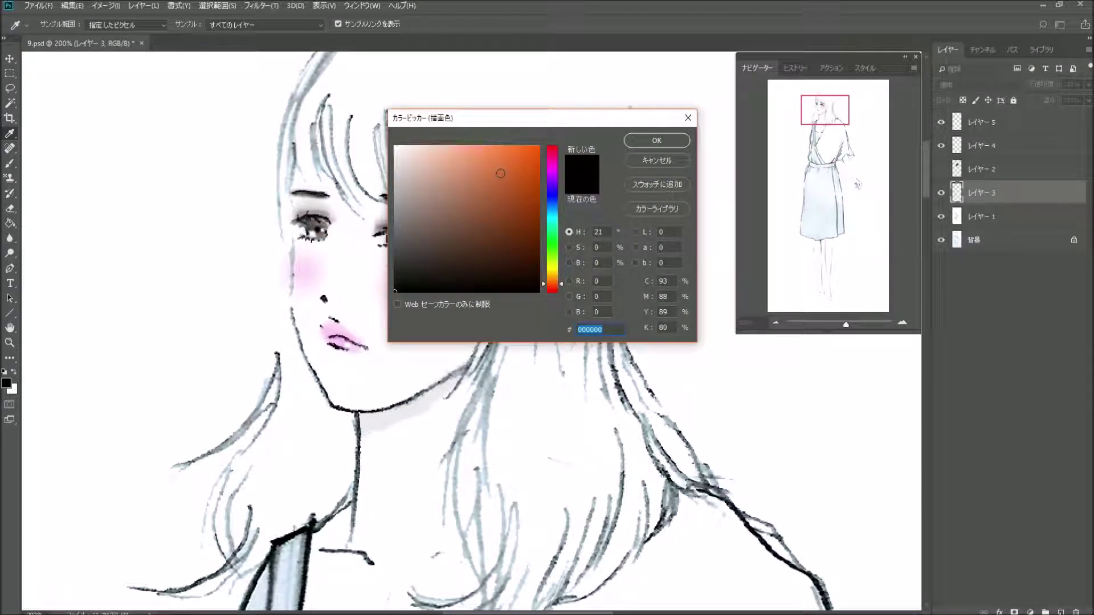
left_click(654, 147)
key("b")
left_click(59, 25)
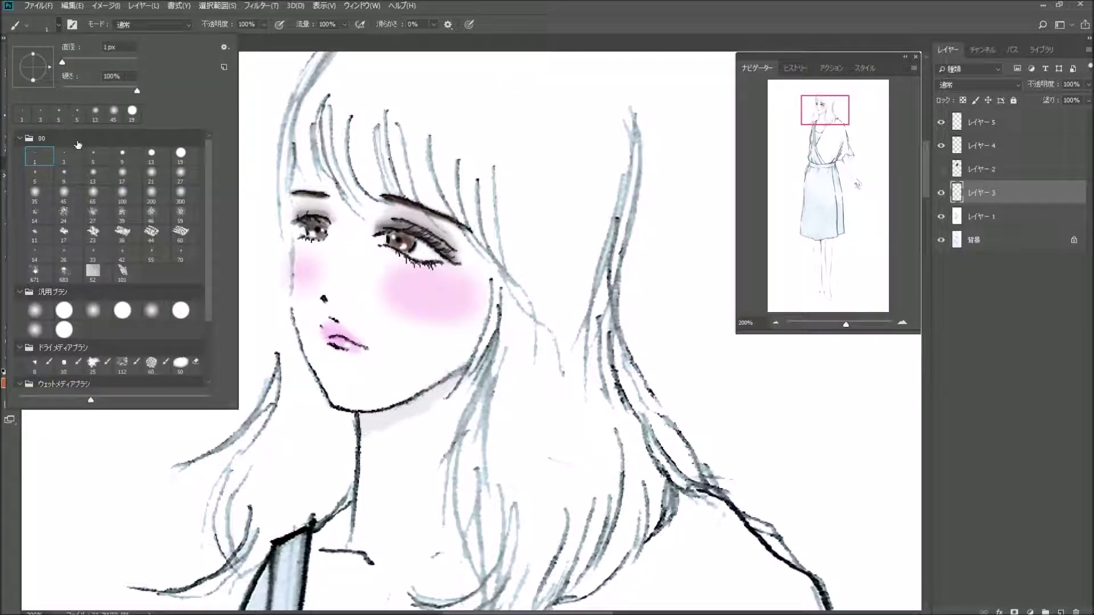
left_click(64, 192)
left_click_drag(263, 24, 221, 41)
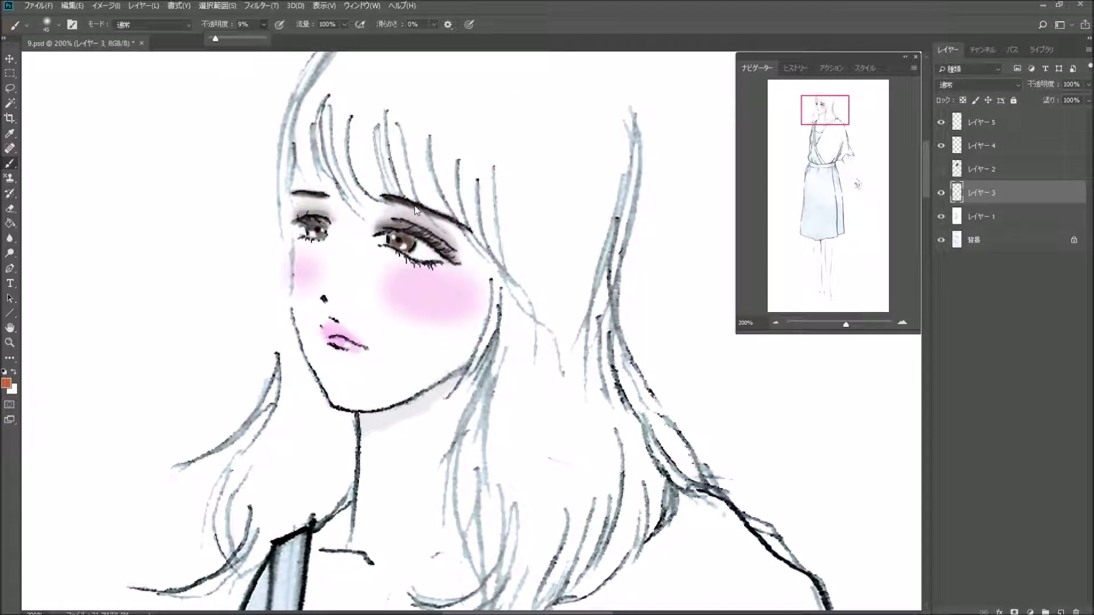
mouse_move(441, 234)
left_mouse_down()
mouse_move(455, 242)
mouse_move(423, 221)
left_mouse_up()
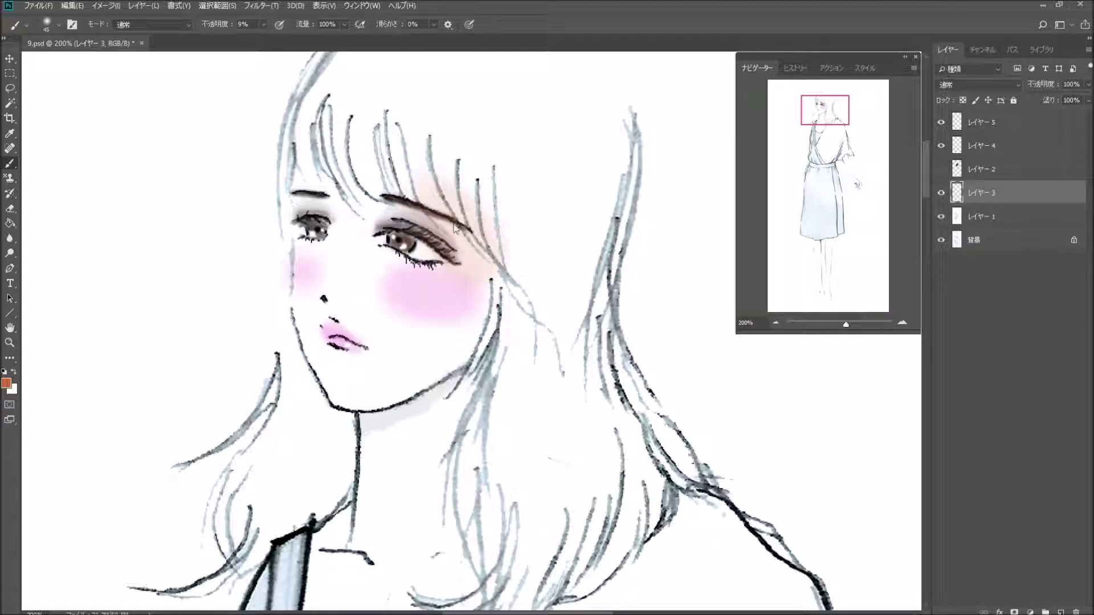
mouse_move(296, 194)
left_mouse_down()
mouse_move(271, 215)
mouse_move(281, 175)
left_mouse_up()
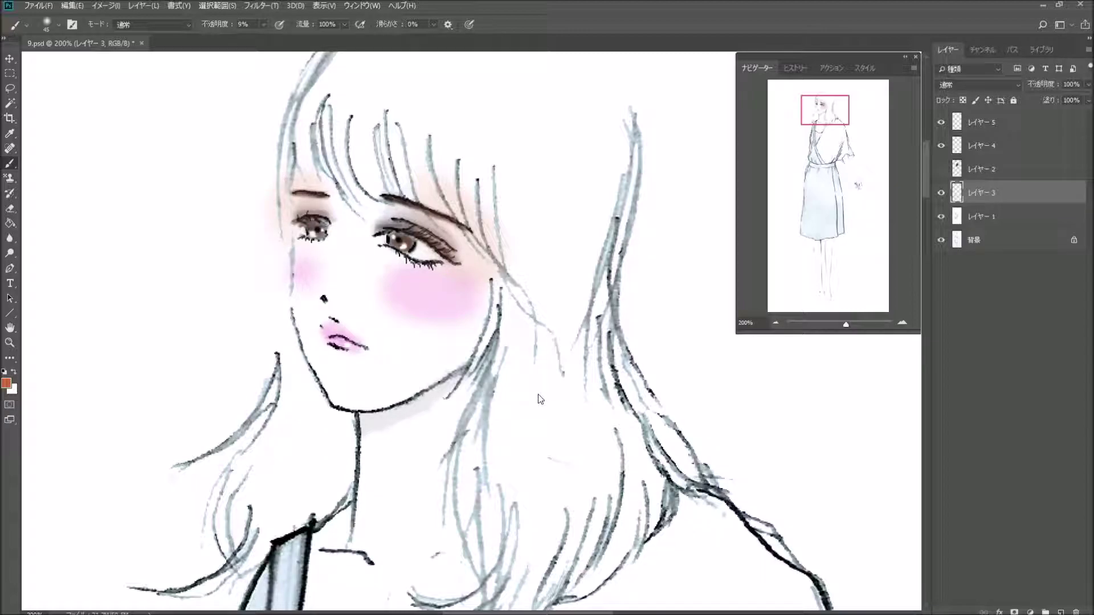
Lightly warm the lips with a 9 px brush, then zoom out to 100%.
left_click(59, 24)
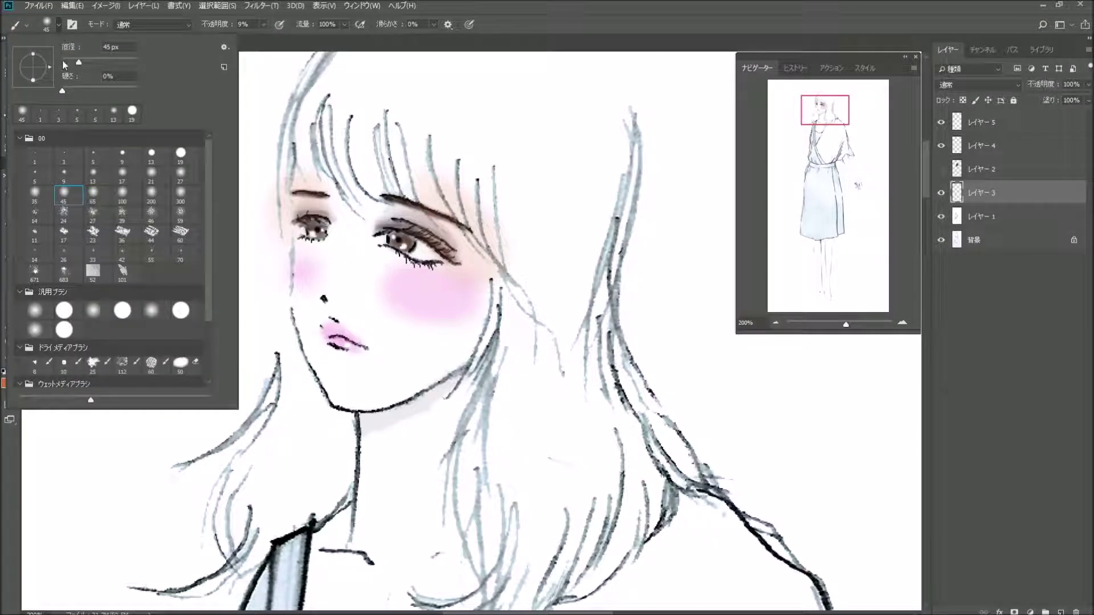
left_click(63, 173)
left_click(336, 340)
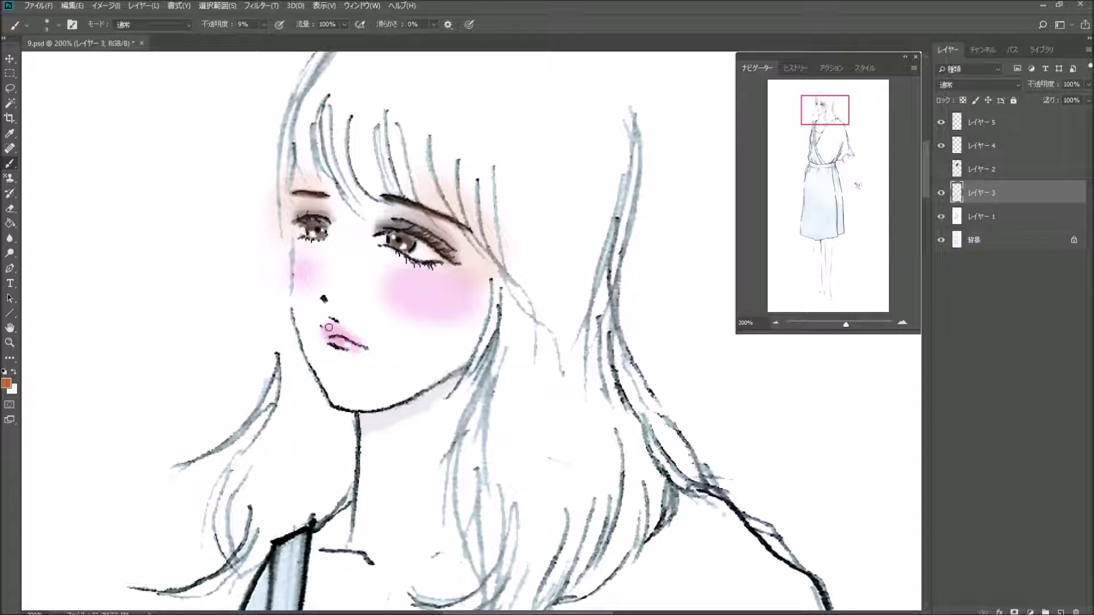
mouse_move(350, 338)
left_mouse_down()
mouse_move(360, 344)
mouse_move(338, 329)
left_mouse_up()
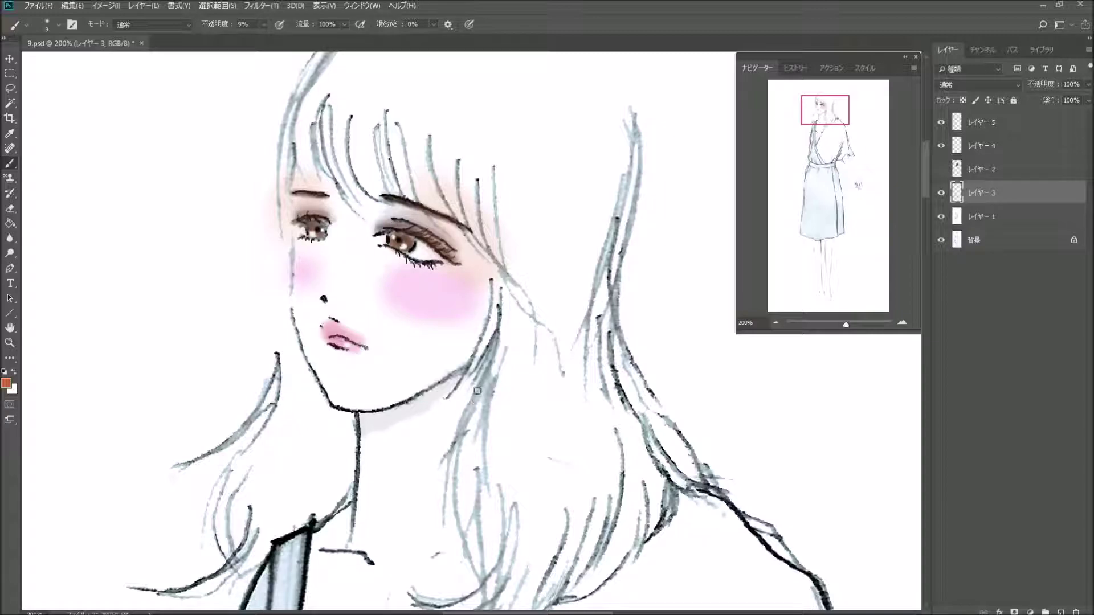
left_click(777, 323)
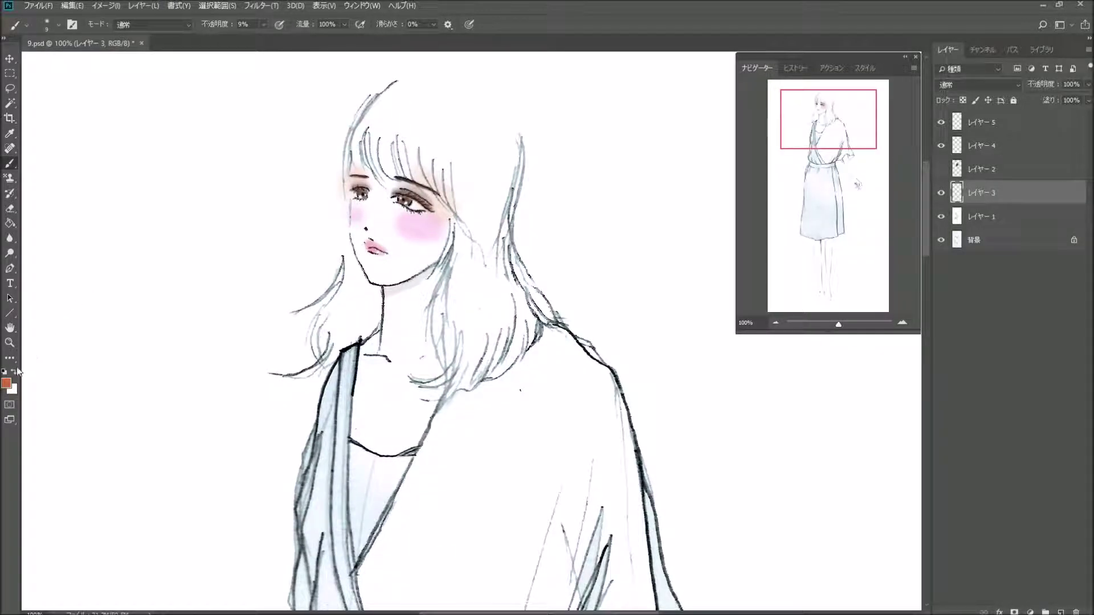
Wash a soft warm skin tint over the right cheek, neck and forearm with the 45 px brush.
left_click(57, 24)
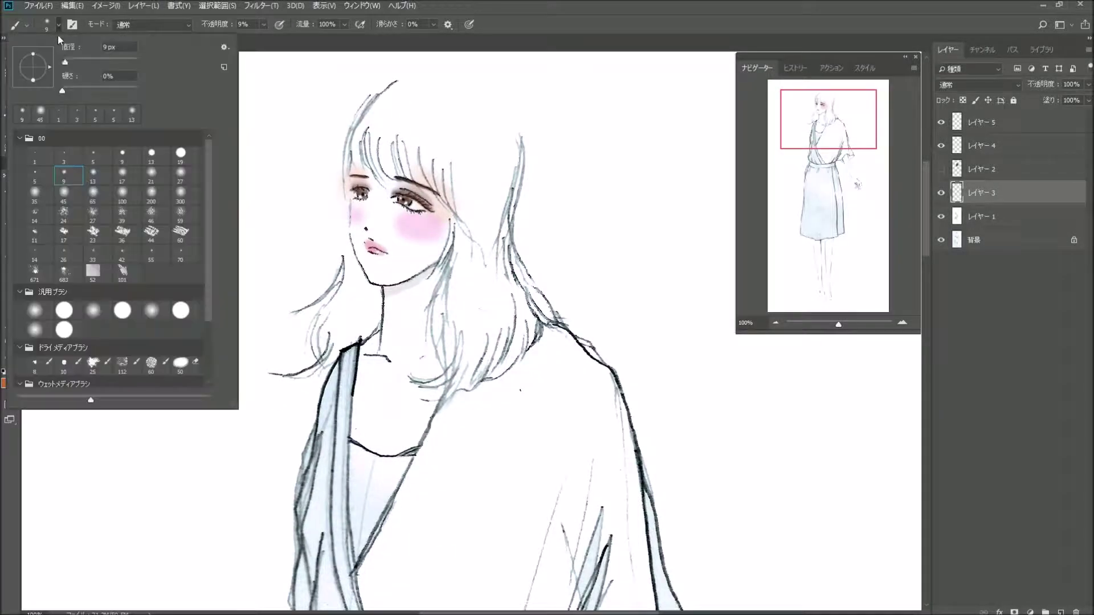
left_click(81, 193)
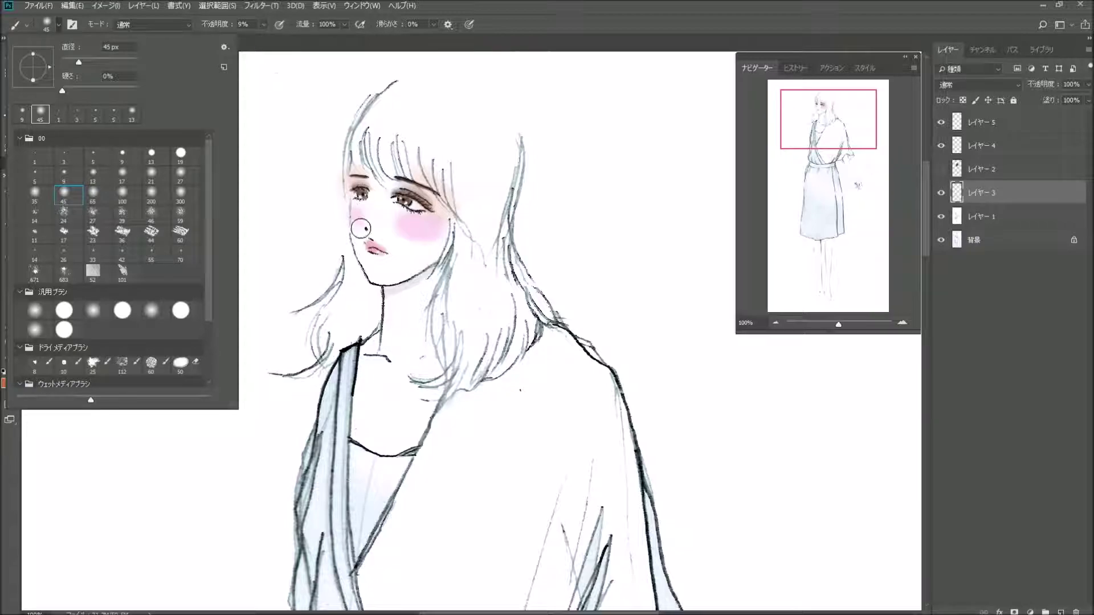
left_click(433, 245)
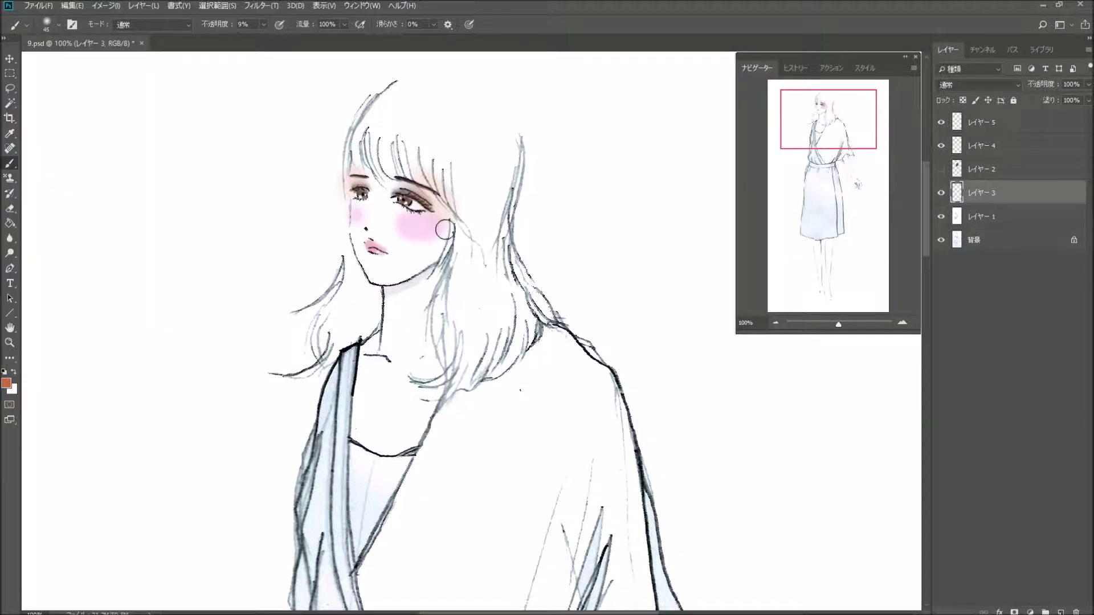
mouse_move(433, 245)
left_mouse_down()
mouse_move(420, 257)
mouse_move(382, 243)
mouse_move(396, 244)
mouse_move(379, 220)
mouse_move(373, 234)
mouse_move(381, 196)
mouse_move(395, 253)
mouse_move(420, 244)
mouse_move(403, 286)
mouse_move(415, 305)
mouse_move(406, 354)
mouse_move(416, 388)
mouse_move(379, 450)
mouse_move(366, 417)
mouse_move(395, 401)
mouse_move(403, 359)
mouse_move(415, 416)
mouse_move(431, 276)
left_mouse_up()
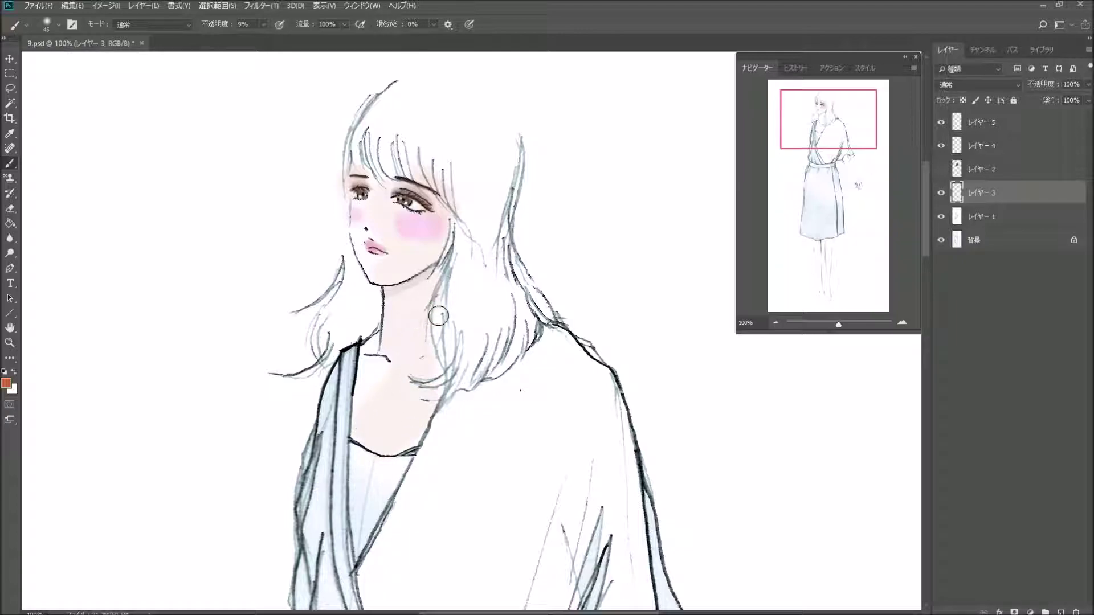
left_click_drag(843, 137, 854, 188)
mouse_move(515, 230)
left_mouse_down()
mouse_move(518, 273)
mouse_move(515, 205)
mouse_move(528, 281)
mouse_move(611, 444)
mouse_move(646, 473)
mouse_move(656, 465)
mouse_move(655, 498)
mouse_move(640, 501)
mouse_move(630, 452)
mouse_move(598, 420)
mouse_move(563, 275)
left_mouse_up()
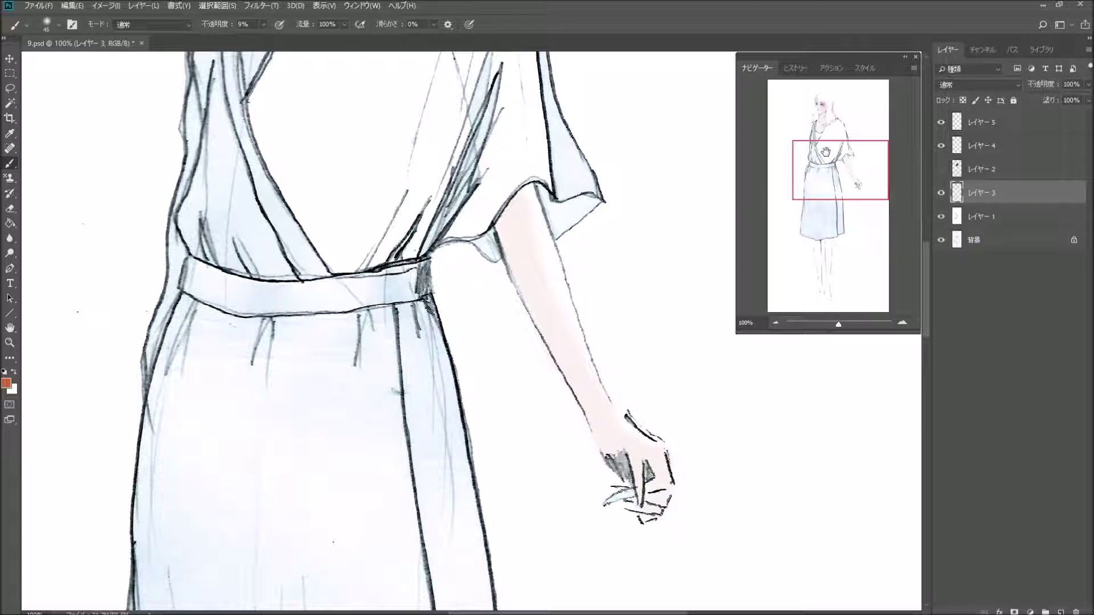
left_click(775, 323)
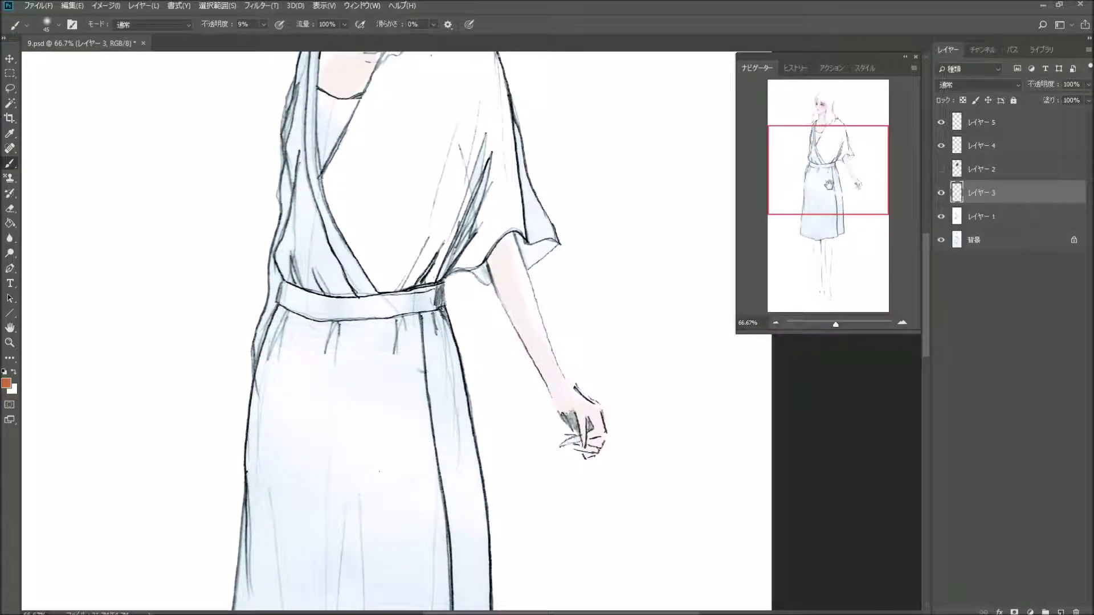
left_click_drag(827, 184, 823, 120)
left_click(903, 323)
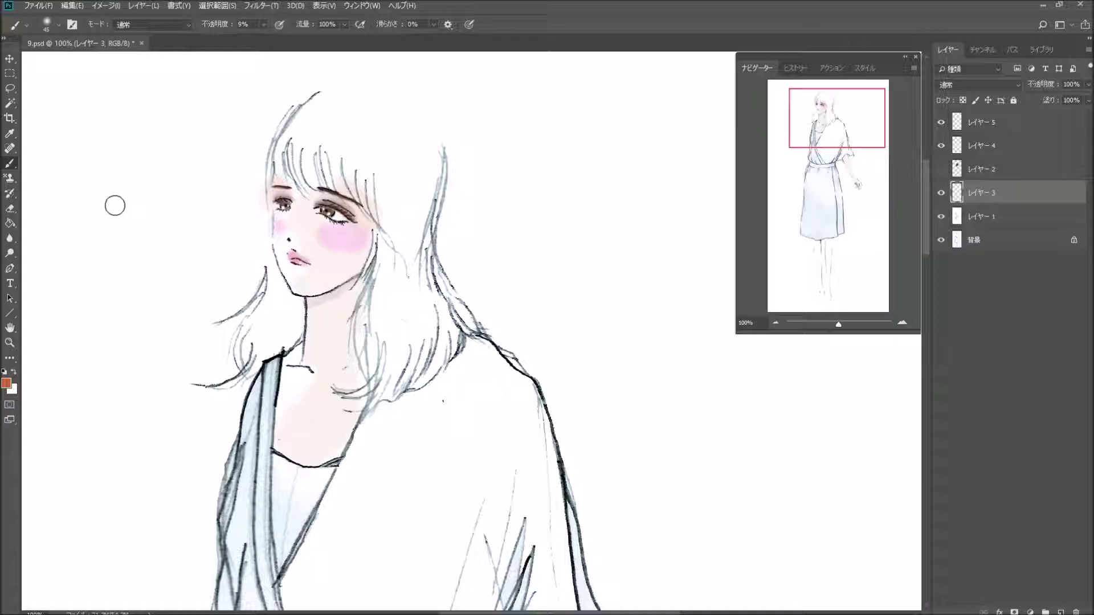
Set the foreground colour to a light cyan.
left_click(6, 380)
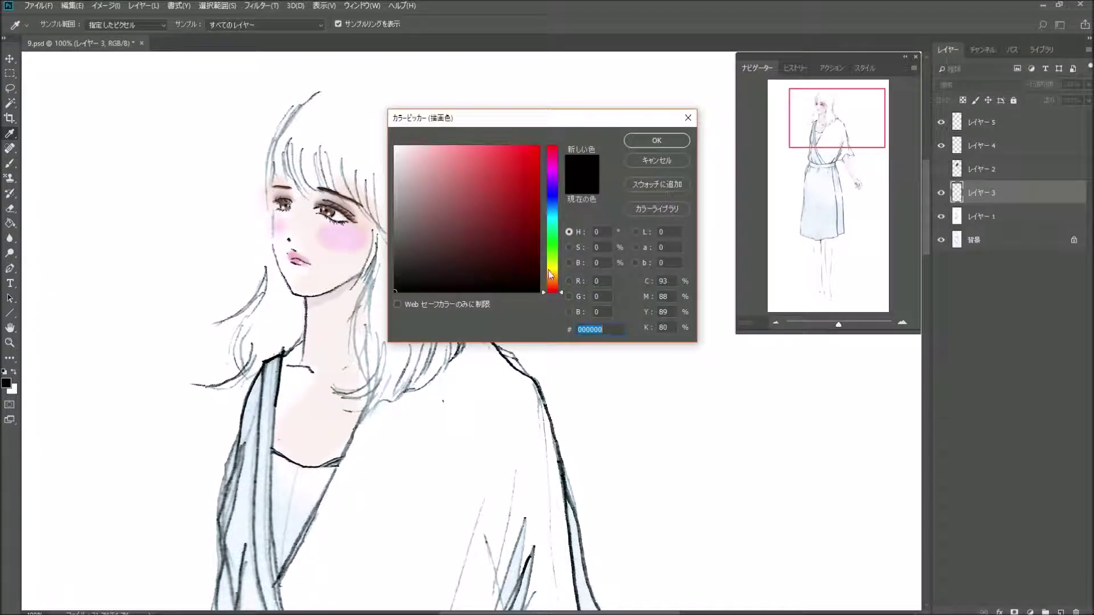
left_click(552, 217)
left_click_drag(552, 217, 551, 213)
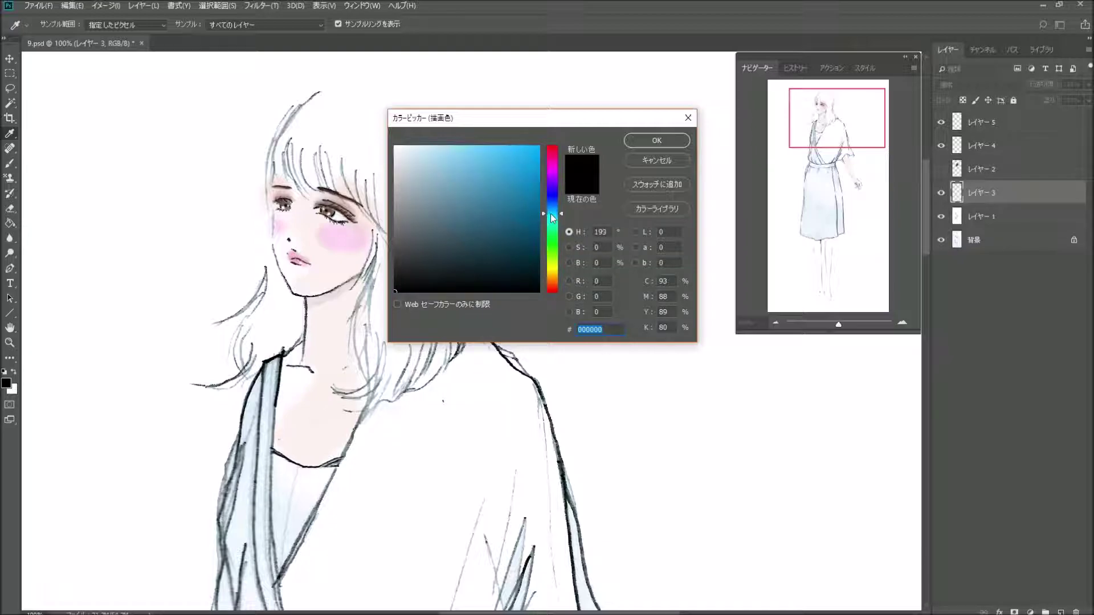
left_click(495, 190)
left_click(657, 140)
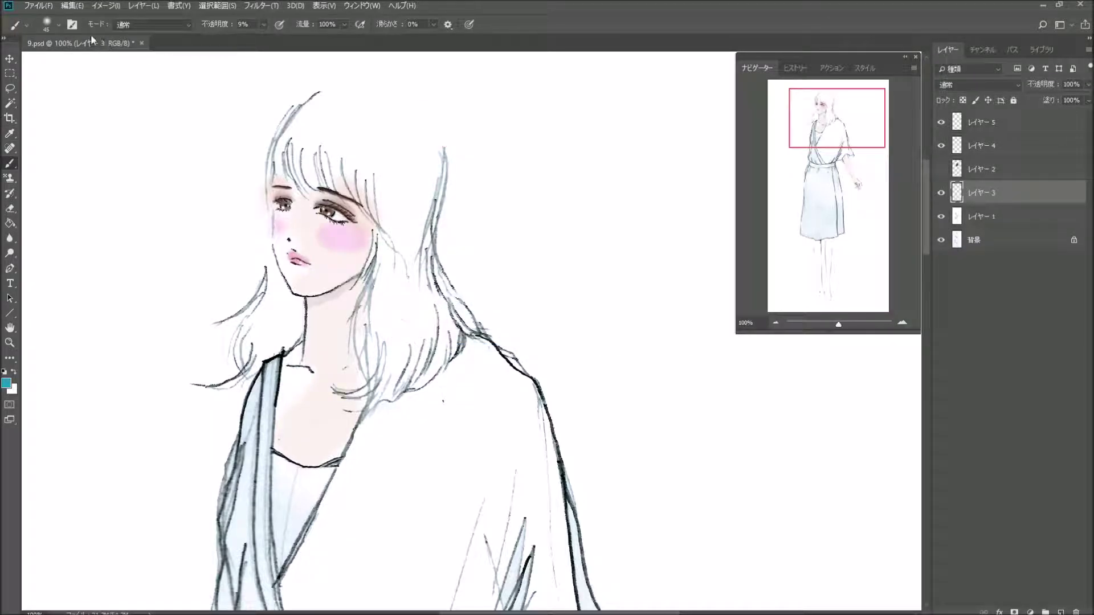
Choose a 3 px hard brush at 100% opacity and zoom in on the face.
left_click(60, 26)
left_click(64, 155)
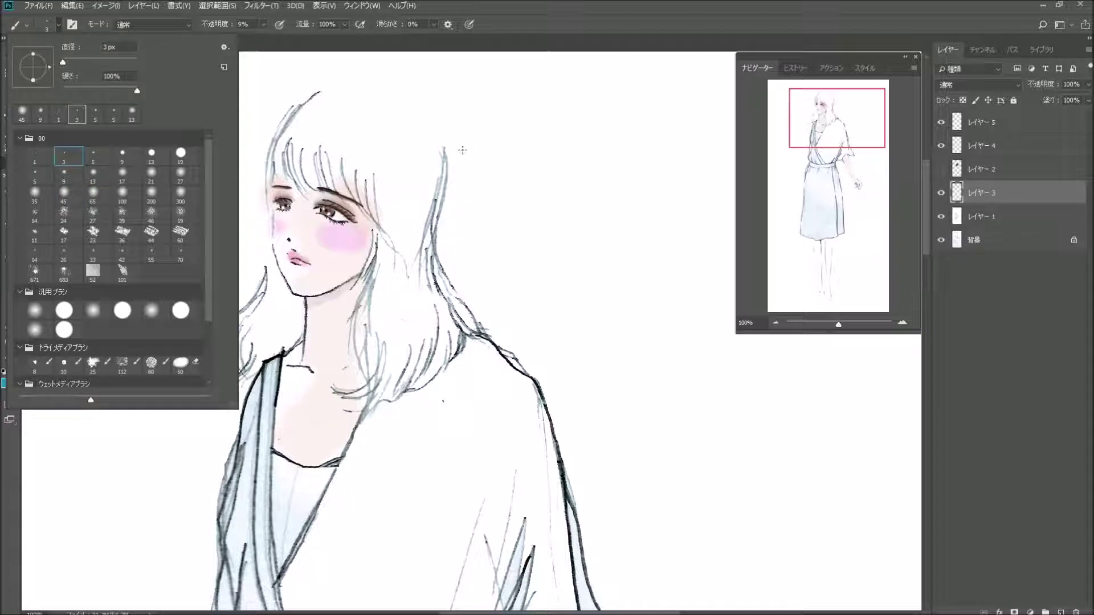
left_click(264, 24)
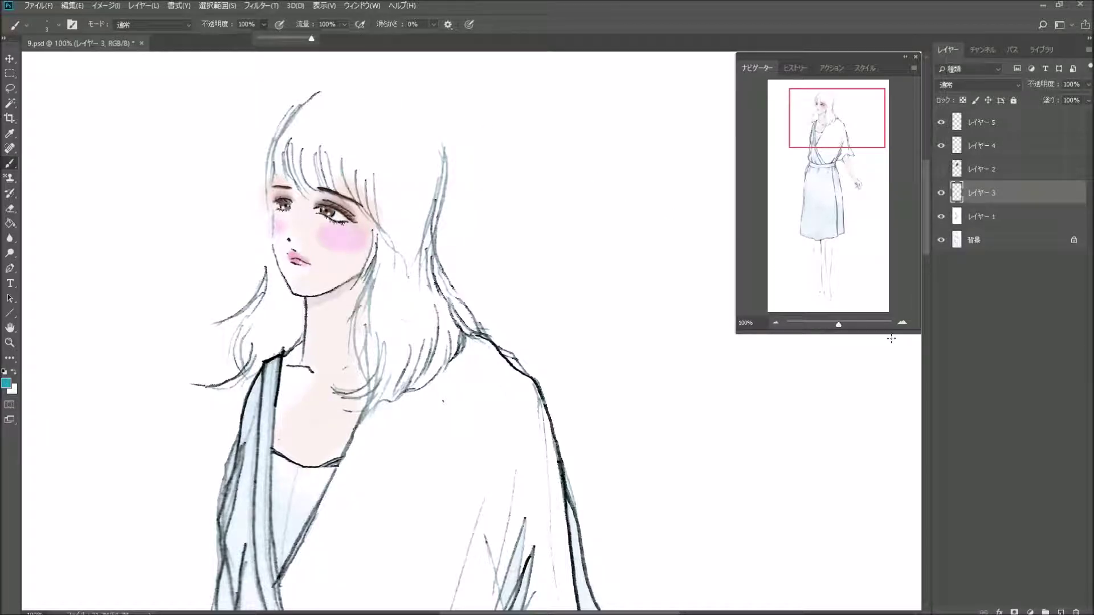
left_click(903, 323)
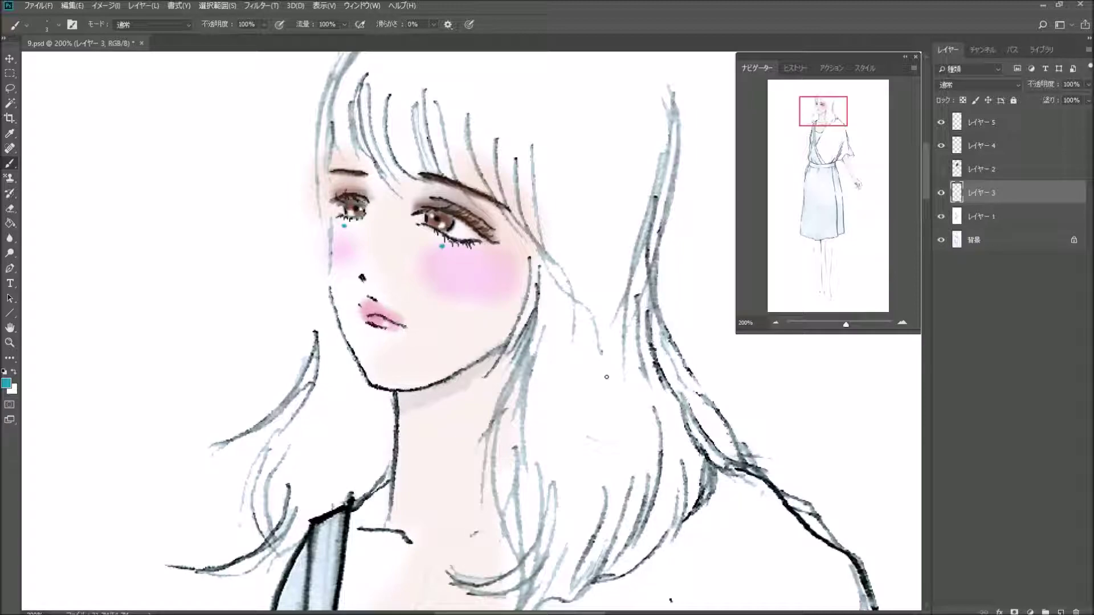
Set the foreground colour to deep red #c1172f and choose a 9 px soft brush at 2% opacity.
left_click(8, 384)
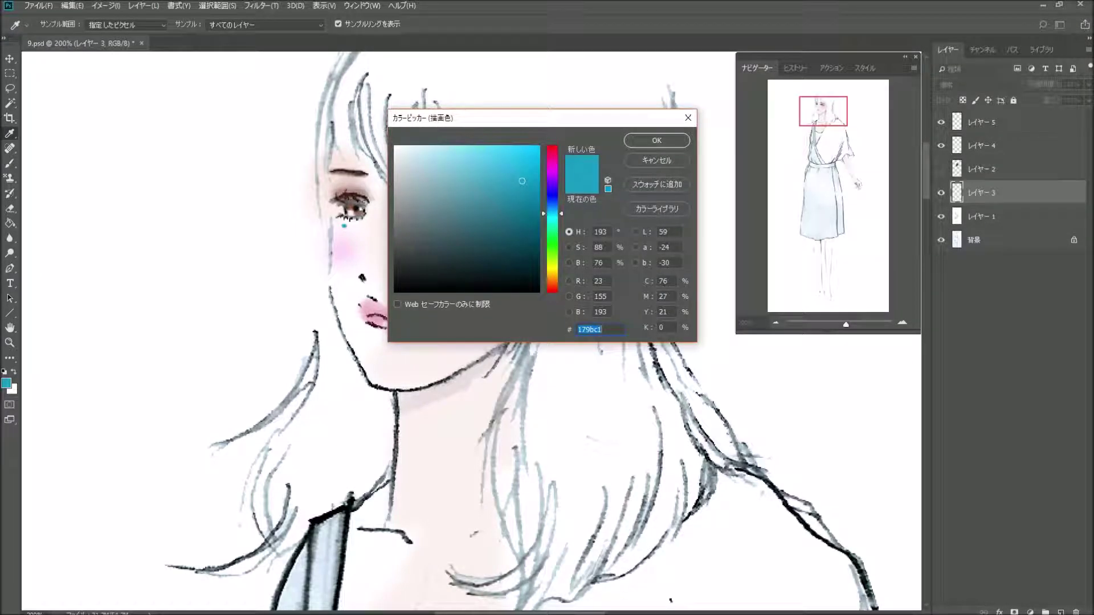
left_click_drag(553, 156, 552, 149)
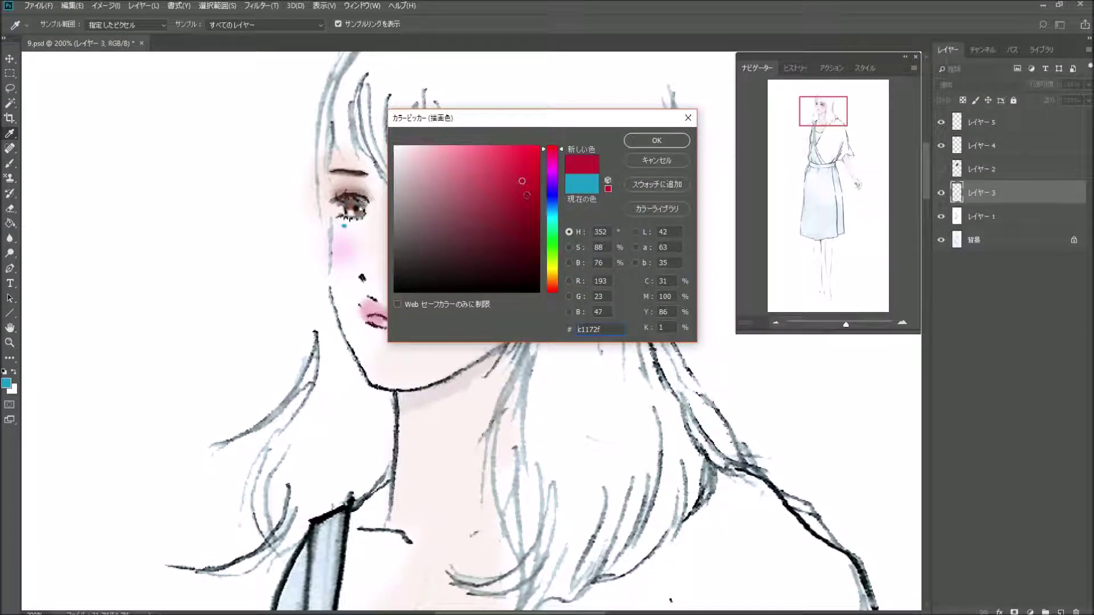
left_click(657, 140)
left_click(58, 25)
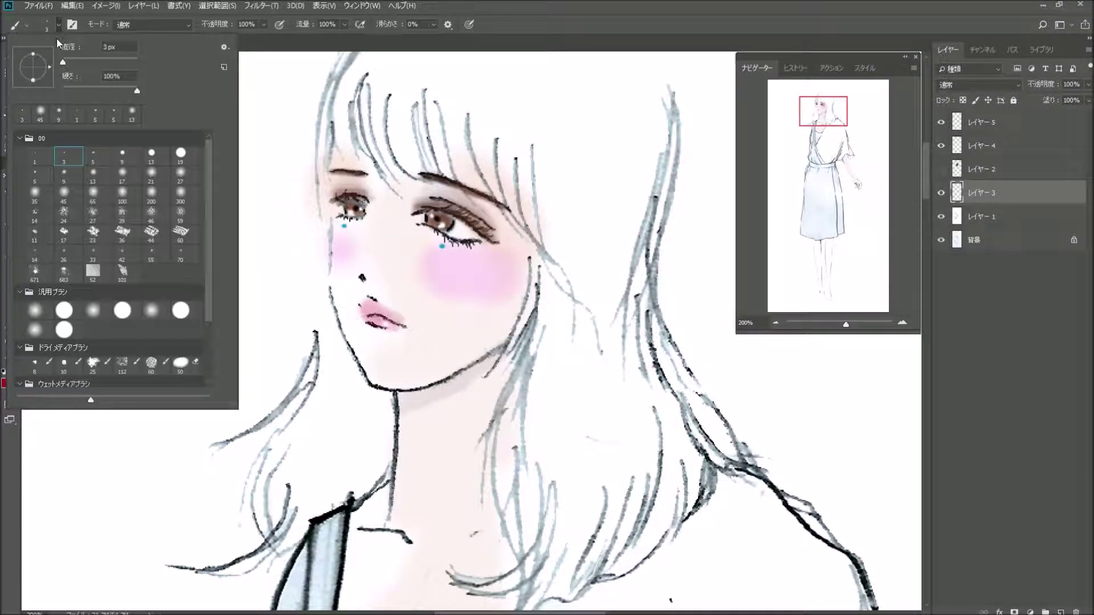
left_click(64, 175)
left_click(264, 25)
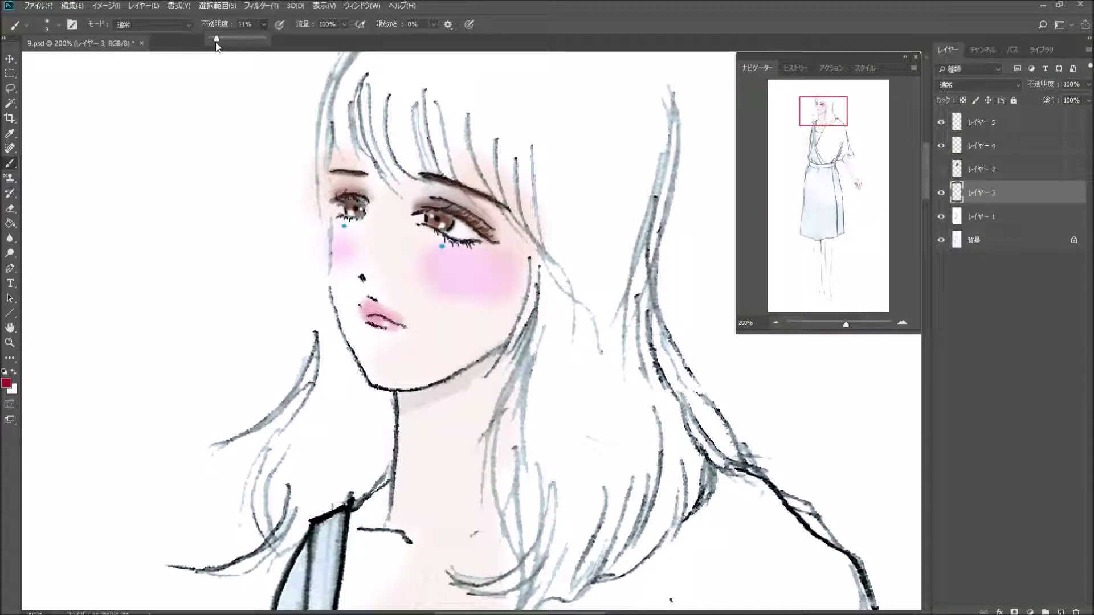
Zoom into the eyes and paint faint red eyeshadow along both upper eyelids, then zoom back out.
left_click(904, 323)
left_click_drag(824, 110, 827, 106)
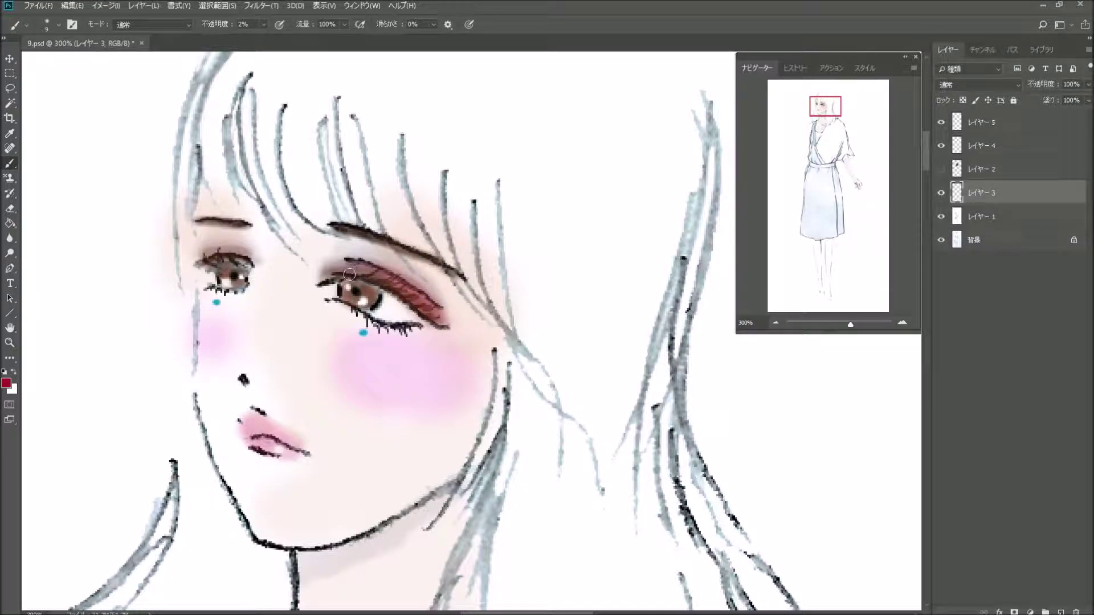
left_click_drag(407, 296, 431, 314)
left_click_drag(200, 273, 248, 261)
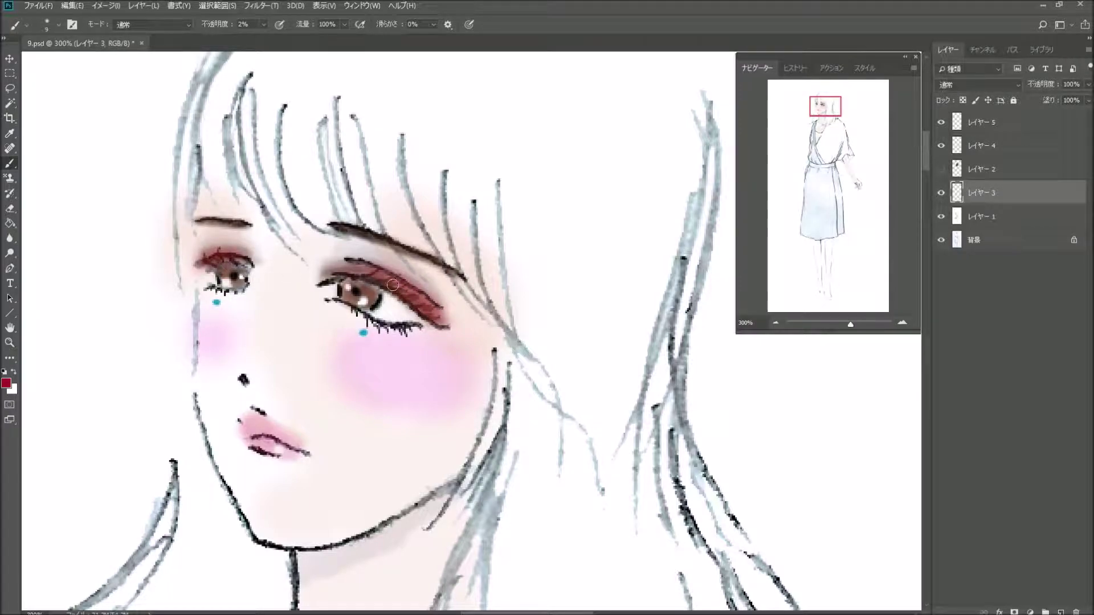
left_click(776, 323)
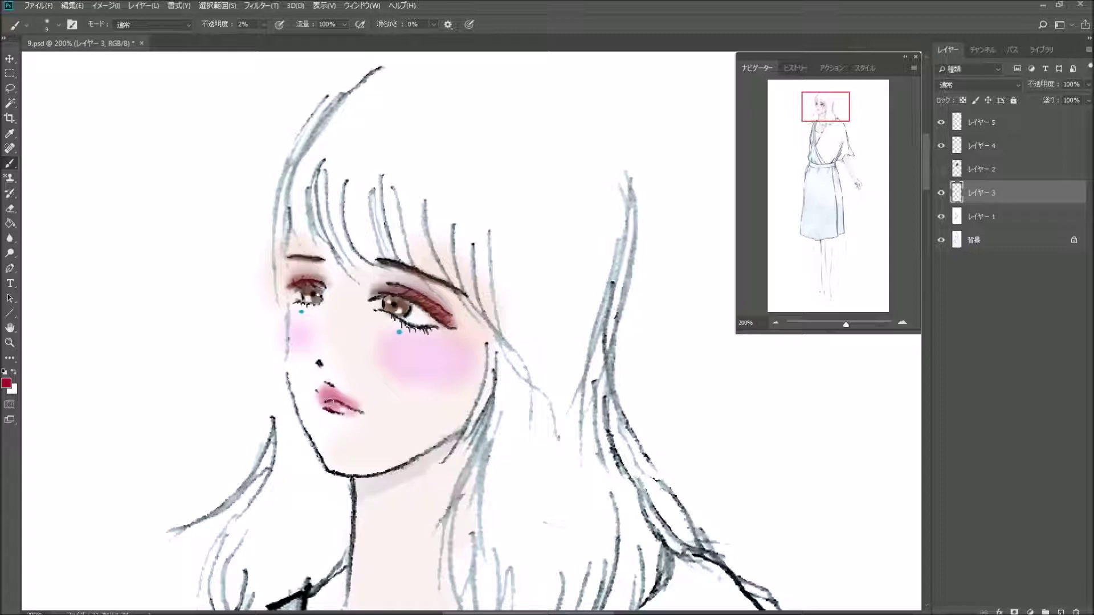
left_click(775, 323)
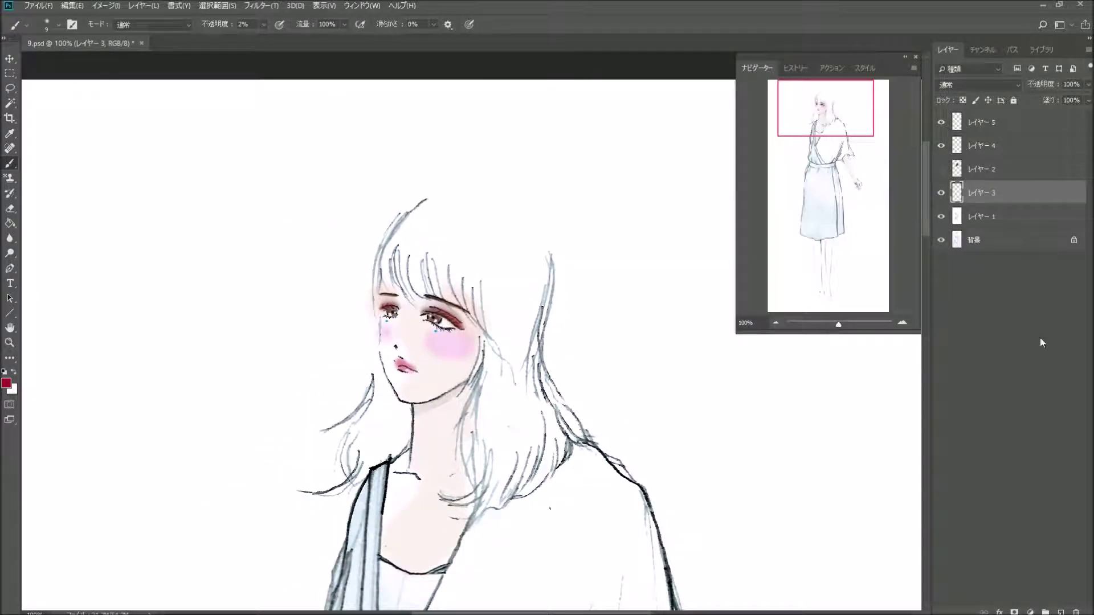
Add a new layer and set up a 45 px soft brush at 10% opacity.
left_click(1061, 613)
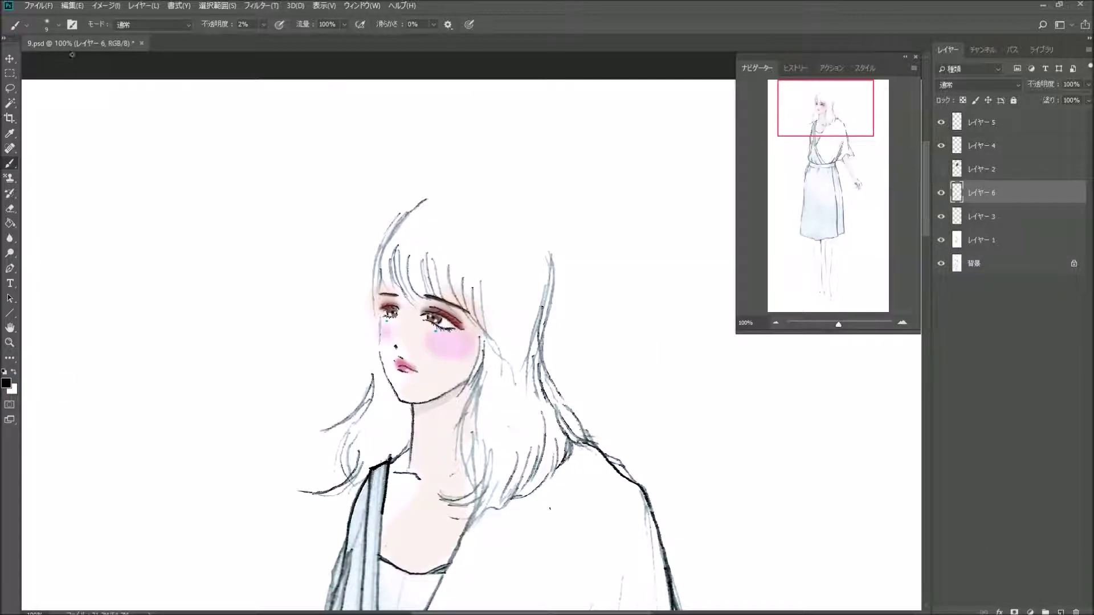
left_click(57, 33)
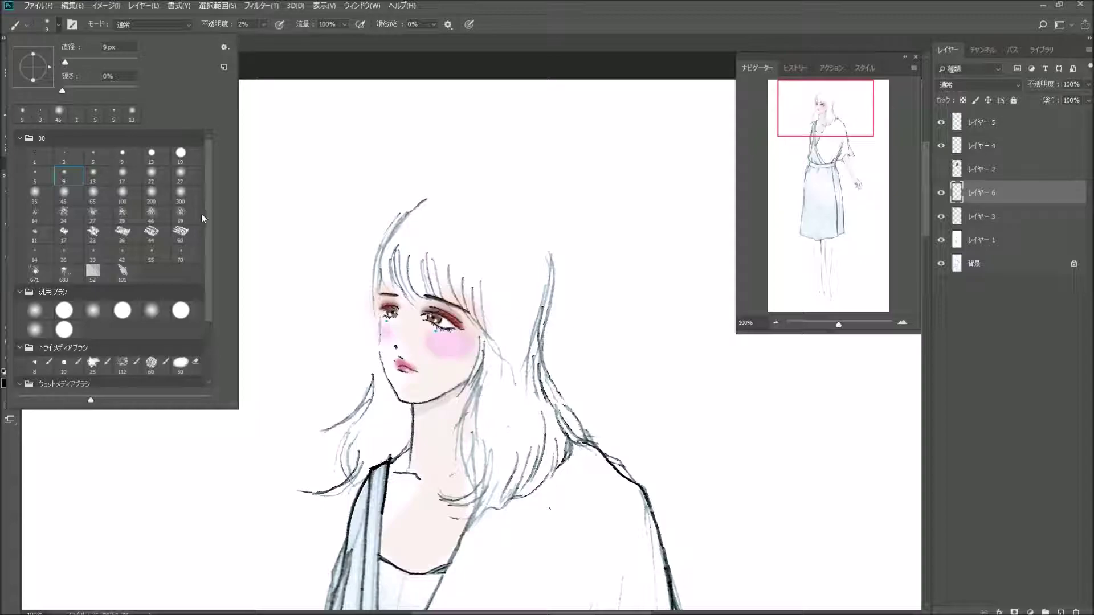
left_click(73, 191)
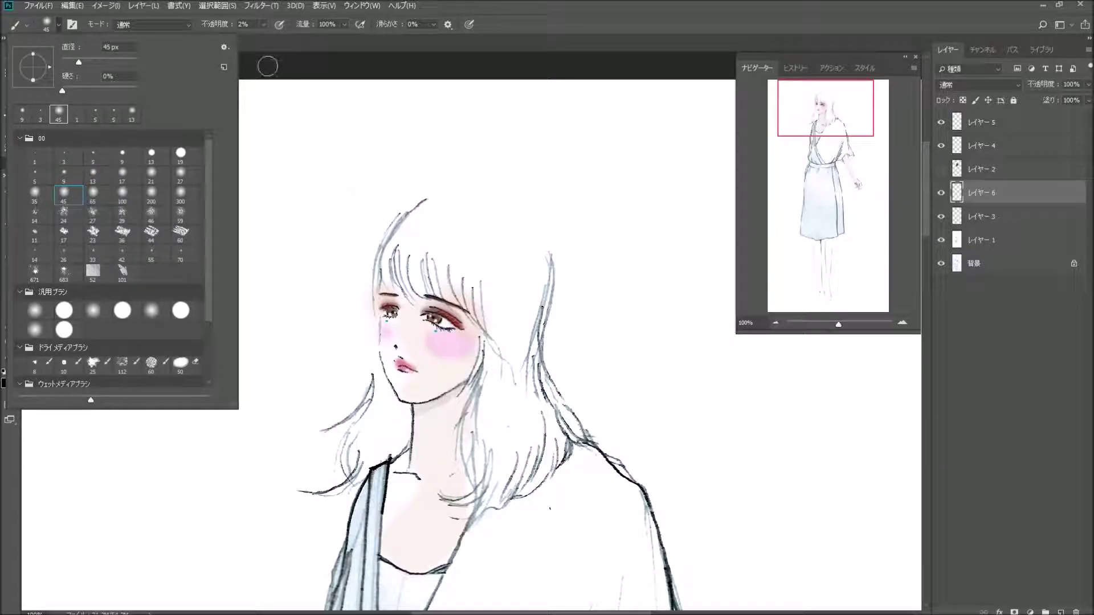
left_click(263, 24)
left_click_drag(263, 40, 267, 39)
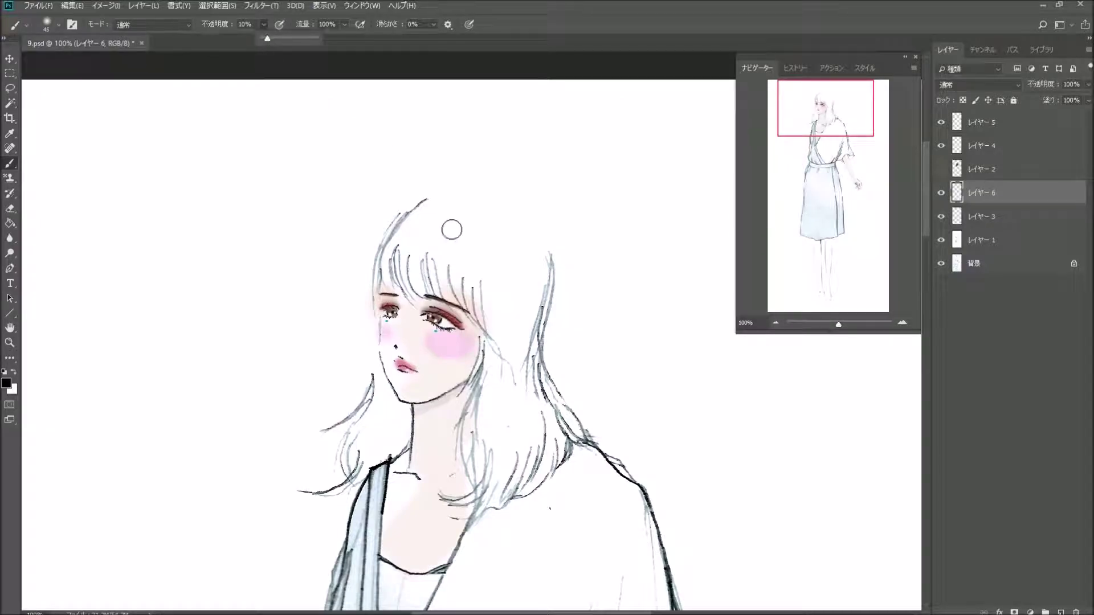
Brush soft grey over the hair's crown, bangs and the area right of the neck.
mouse_move(419, 221)
left_mouse_down()
mouse_move(404, 237)
mouse_move(453, 291)
mouse_move(484, 303)
mouse_move(513, 379)
mouse_move(528, 357)
mouse_move(496, 371)
mouse_move(488, 359)
mouse_move(478, 456)
mouse_move(495, 473)
mouse_move(524, 464)
mouse_move(533, 478)
mouse_move(556, 422)
mouse_move(564, 424)
mouse_move(513, 403)
mouse_move(530, 310)
mouse_move(501, 281)
mouse_move(399, 241)
mouse_move(523, 302)
mouse_move(534, 431)
mouse_move(572, 426)
mouse_move(530, 444)
mouse_move(477, 415)
mouse_move(480, 500)
mouse_move(533, 445)
mouse_move(554, 450)
mouse_move(541, 423)
left_mouse_up()
mouse_move(412, 230)
left_mouse_down()
mouse_move(394, 231)
mouse_move(399, 279)
mouse_move(416, 219)
mouse_move(464, 305)
mouse_move(481, 289)
mouse_move(490, 365)
mouse_move(508, 371)
mouse_move(519, 356)
left_mouse_up()
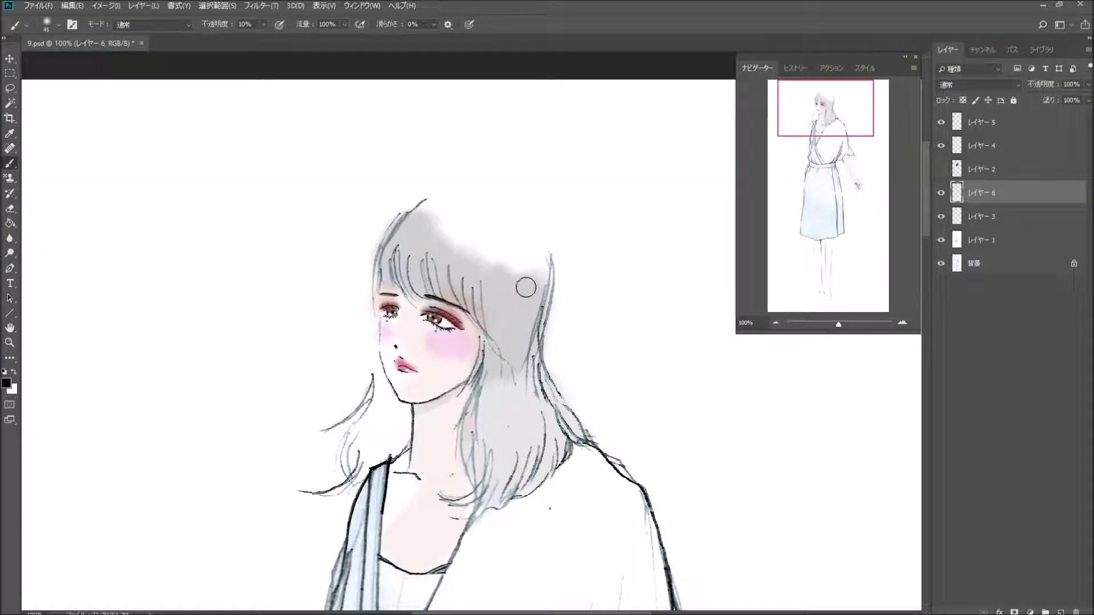
mouse_move(520, 284)
left_mouse_down()
mouse_move(520, 417)
mouse_move(549, 450)
mouse_move(564, 416)
mouse_move(529, 471)
mouse_move(515, 430)
mouse_move(475, 461)
mouse_move(496, 401)
mouse_move(501, 420)
mouse_move(484, 378)
mouse_move(490, 484)
mouse_move(502, 496)
mouse_move(557, 442)
mouse_move(517, 371)
mouse_move(544, 268)
left_mouse_up()
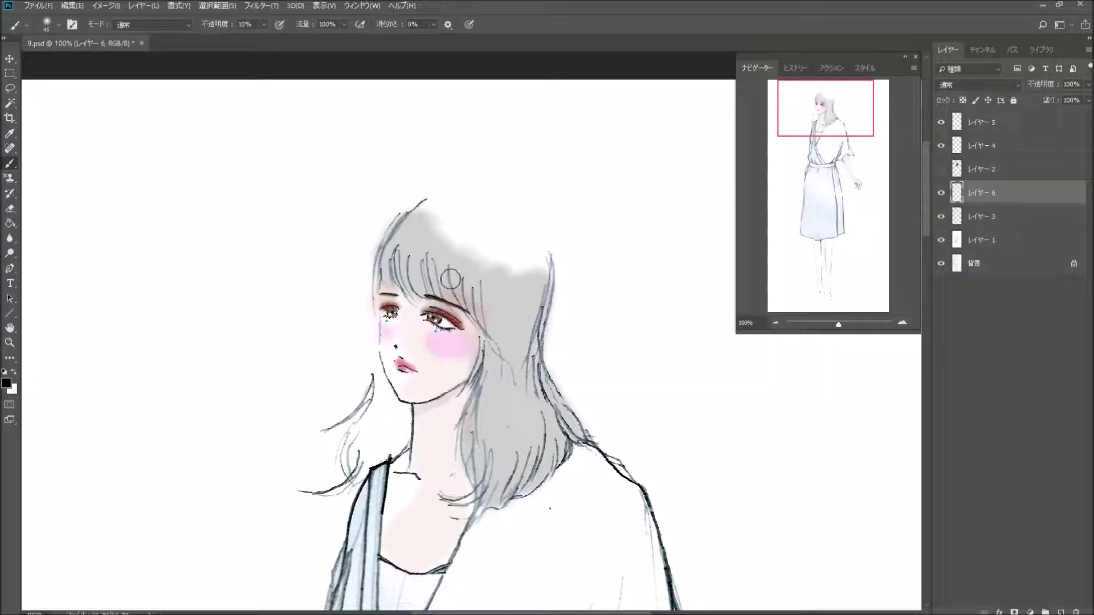
Build up grey shading over the bangs, crown, upper-right hair and hair left of the neck.
mouse_move(410, 282)
left_mouse_down()
mouse_move(406, 228)
mouse_move(420, 242)
mouse_move(406, 256)
mouse_move(410, 224)
mouse_move(391, 226)
mouse_move(411, 285)
mouse_move(420, 237)
mouse_move(449, 293)
mouse_move(462, 276)
mouse_move(491, 283)
mouse_move(509, 363)
mouse_move(532, 293)
mouse_move(503, 276)
mouse_move(476, 439)
mouse_move(476, 467)
mouse_move(499, 485)
mouse_move(521, 447)
mouse_move(544, 464)
mouse_move(561, 425)
mouse_move(527, 382)
mouse_move(495, 408)
left_mouse_up()
mouse_move(526, 365)
left_mouse_down()
mouse_move(490, 366)
mouse_move(524, 305)
mouse_move(417, 271)
mouse_move(411, 228)
mouse_move(399, 279)
mouse_move(411, 229)
mouse_move(436, 279)
mouse_move(465, 285)
mouse_move(486, 322)
mouse_move(513, 320)
mouse_move(532, 299)
mouse_move(490, 331)
mouse_move(479, 433)
mouse_move(479, 404)
mouse_move(517, 422)
mouse_move(540, 398)
mouse_move(560, 418)
mouse_move(544, 398)
mouse_move(547, 450)
mouse_move(527, 479)
mouse_move(488, 487)
left_mouse_up()
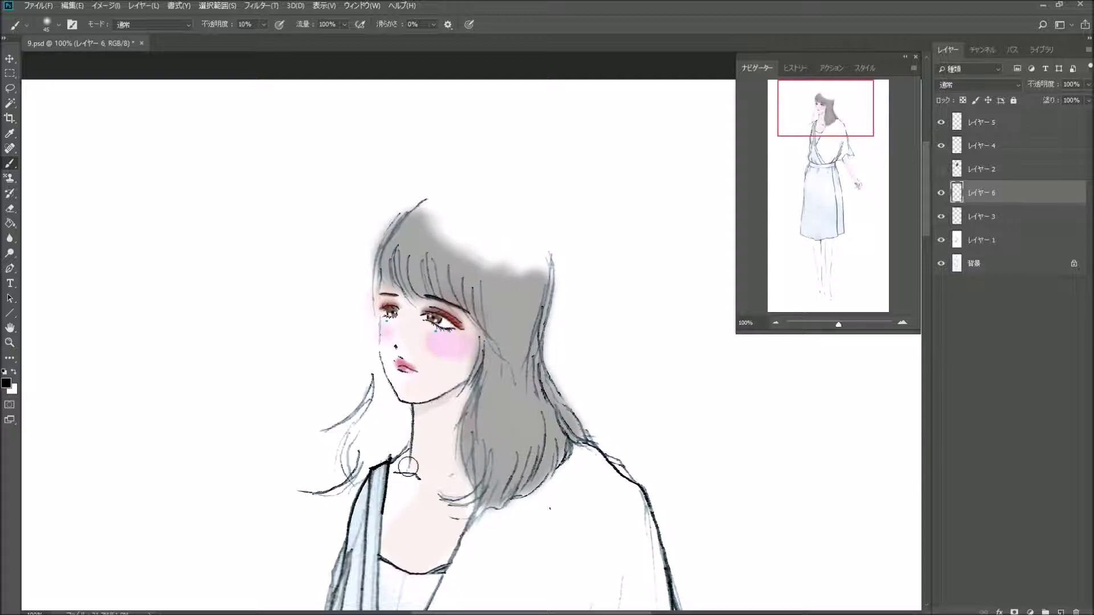
mouse_move(372, 437)
left_mouse_down()
mouse_move(372, 451)
mouse_move(381, 390)
mouse_move(346, 464)
mouse_move(382, 435)
mouse_move(399, 439)
mouse_move(379, 401)
mouse_move(373, 432)
mouse_move(398, 420)
mouse_move(374, 423)
mouse_move(369, 411)
mouse_move(358, 439)
mouse_move(377, 424)
mouse_move(397, 434)
mouse_move(368, 438)
mouse_move(382, 447)
mouse_move(399, 416)
mouse_move(381, 452)
mouse_move(357, 446)
mouse_move(381, 388)
mouse_move(396, 444)
mouse_move(355, 448)
mouse_move(383, 397)
left_mouse_up()
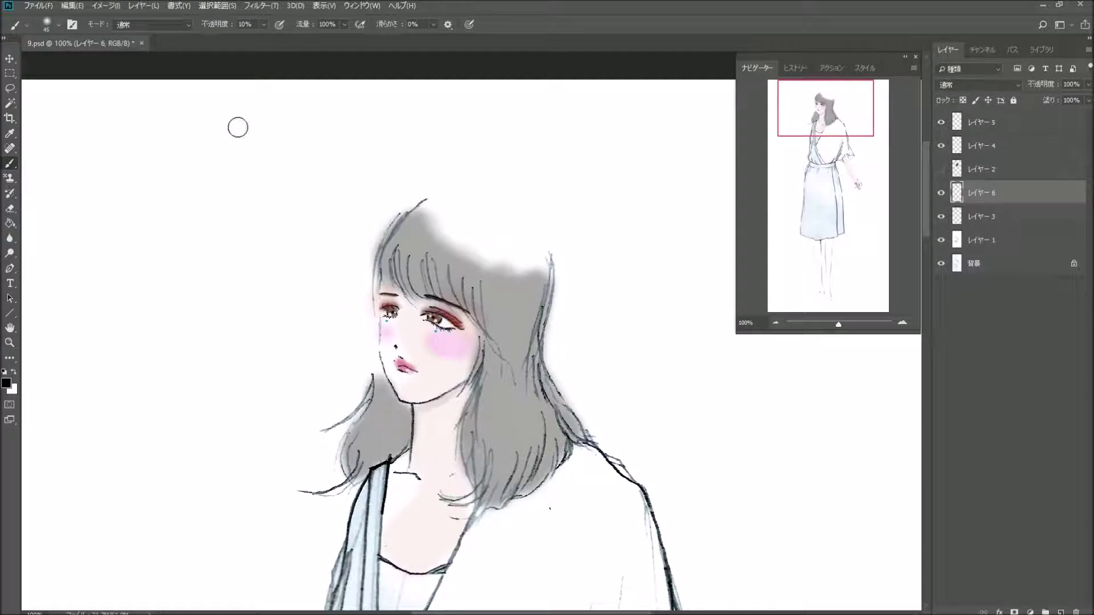
Switch to a 13 px soft brush and paint darker strands into the bangs and lower hair.
left_click(58, 24)
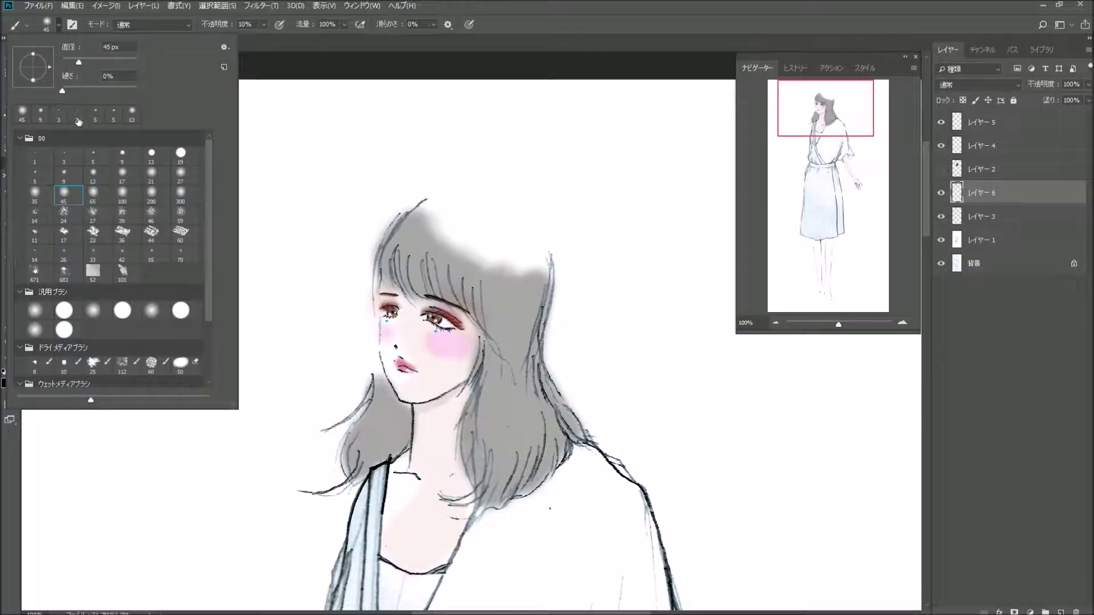
left_click(94, 172)
left_click(387, 235)
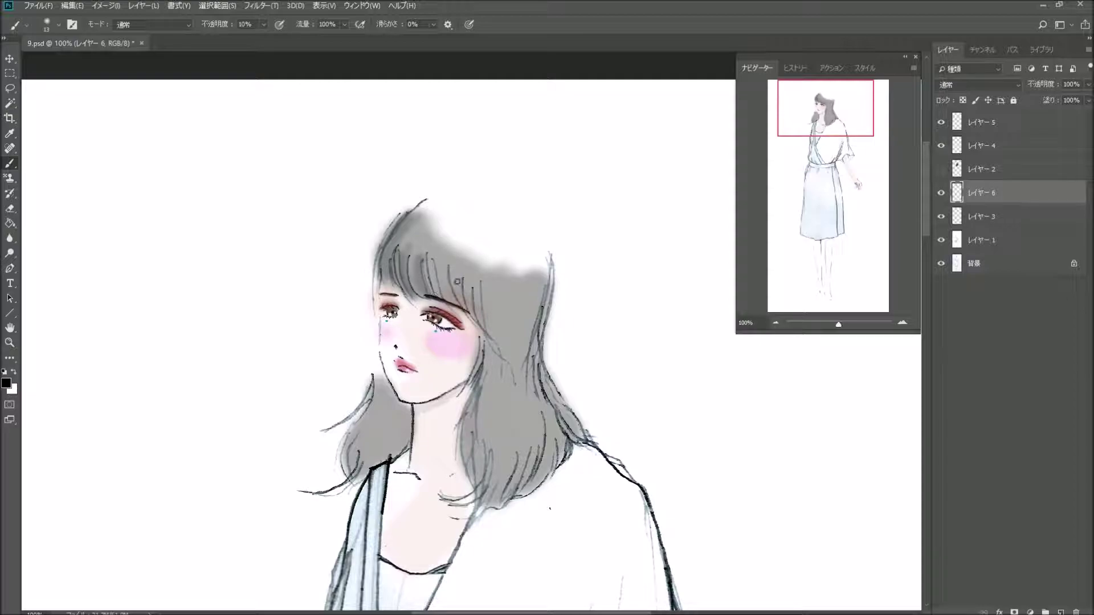
left_click_drag(431, 262, 438, 292)
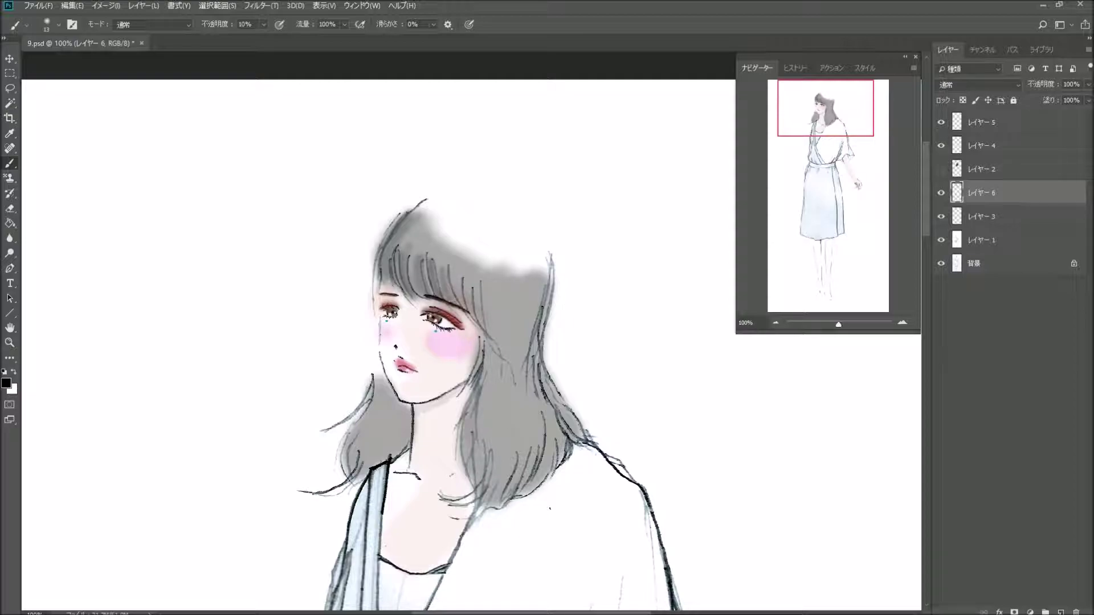
mouse_move(454, 288)
left_mouse_down()
mouse_move(469, 314)
mouse_move(477, 290)
left_mouse_up()
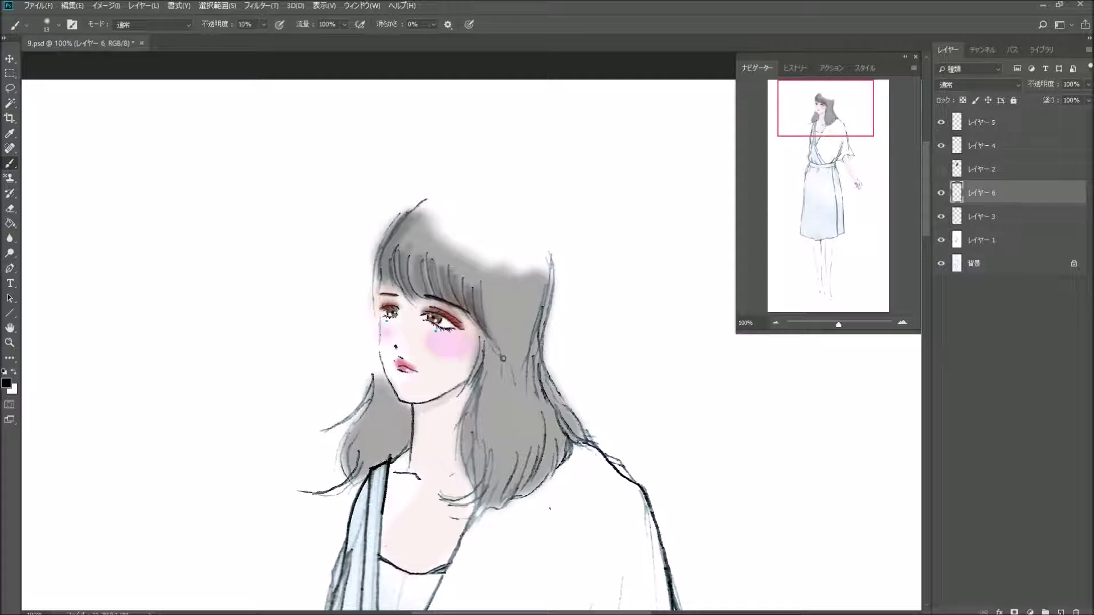
left_click_drag(473, 393, 472, 484)
left_click_drag(467, 414, 477, 489)
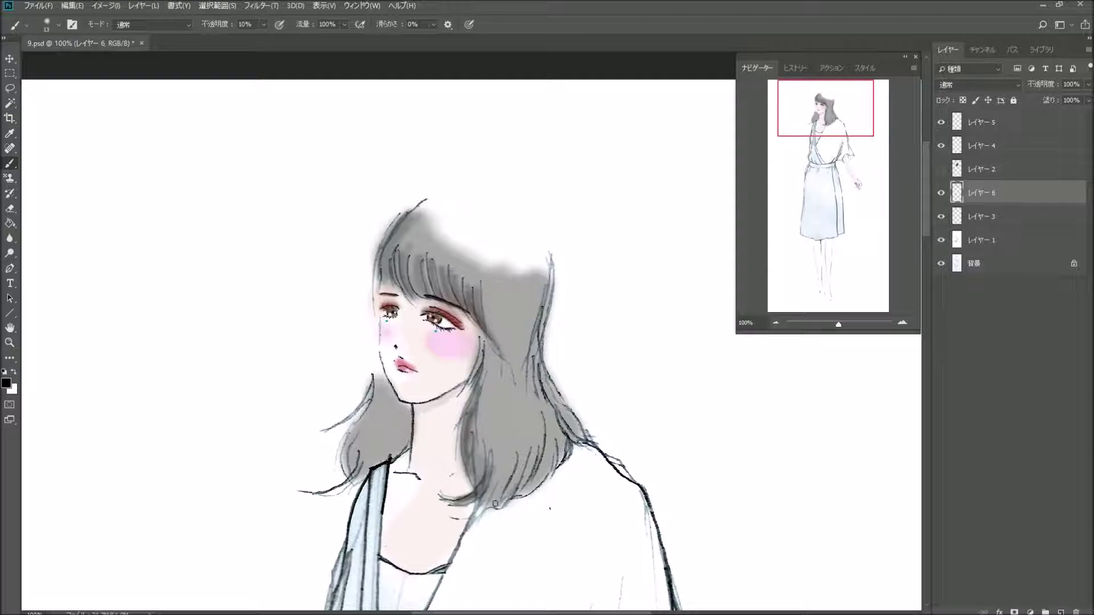
mouse_move(513, 463)
left_mouse_down()
mouse_move(485, 510)
mouse_move(507, 494)
left_mouse_up()
left_click_drag(544, 419, 528, 482)
mouse_move(550, 442)
left_mouse_down()
mouse_move(527, 484)
mouse_move(536, 492)
left_mouse_up()
Deepen strands along the hair's right edge, beside the cheek and left of the chin.
left_click_drag(568, 448, 564, 465)
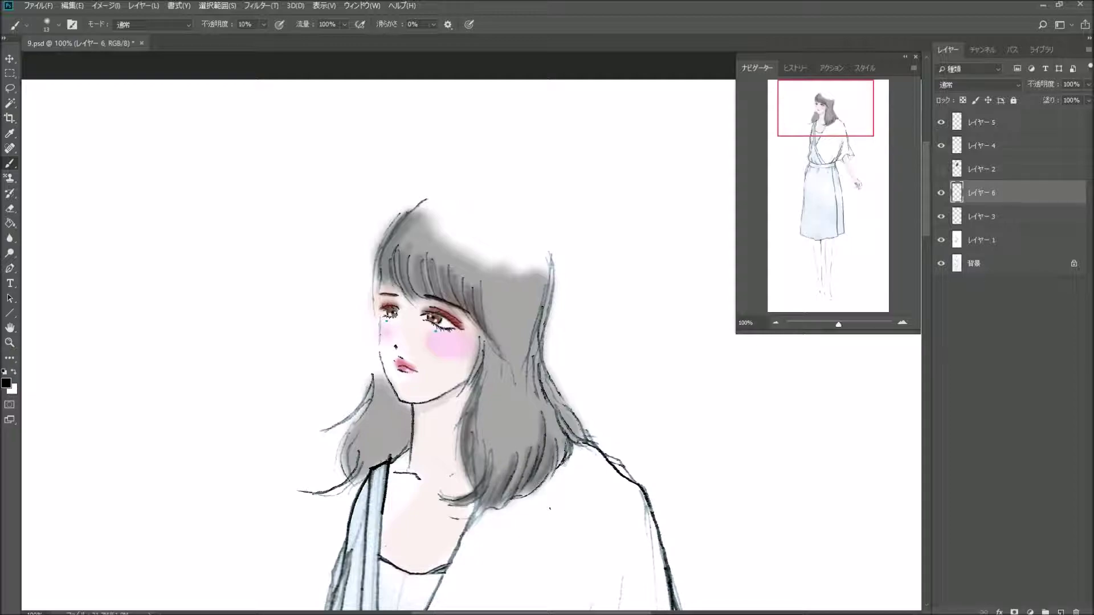
left_click_drag(544, 381, 582, 434)
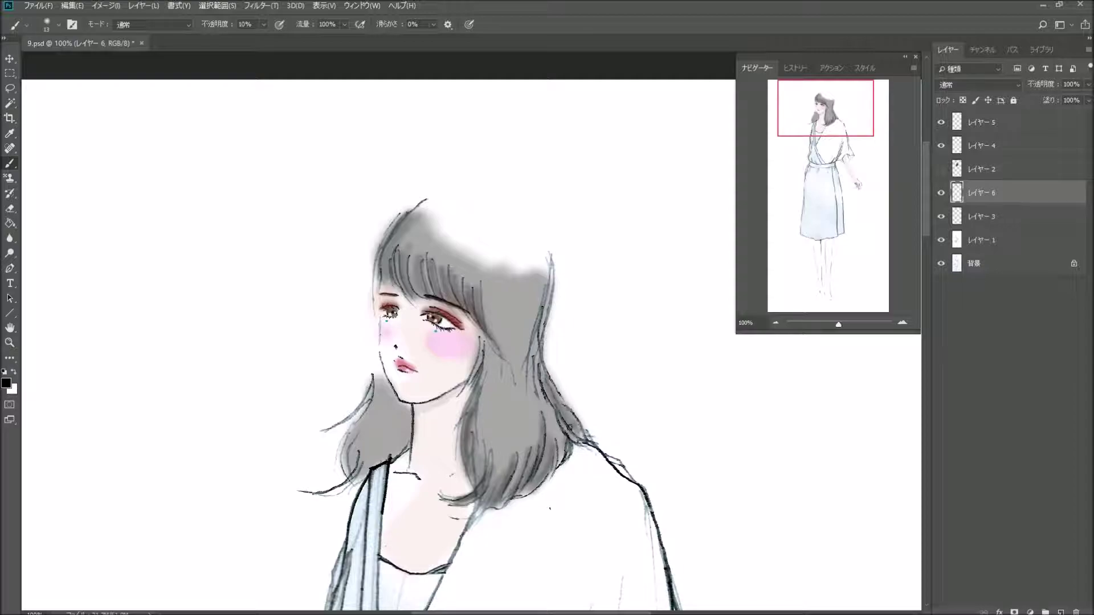
left_click_drag(552, 270, 524, 377)
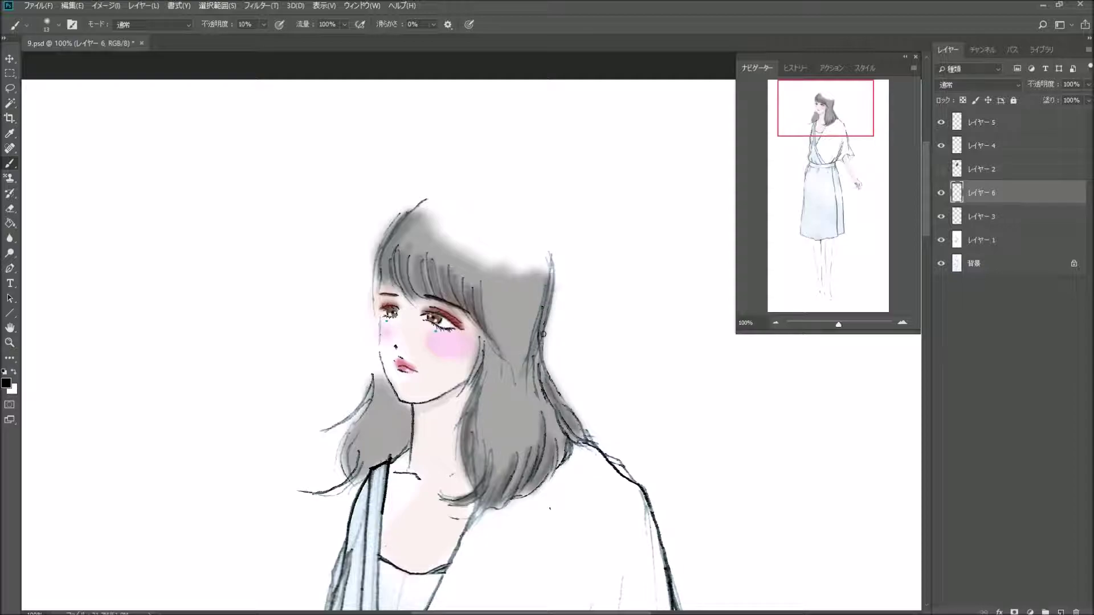
left_click_drag(553, 293, 538, 401)
left_click_drag(484, 336, 468, 379)
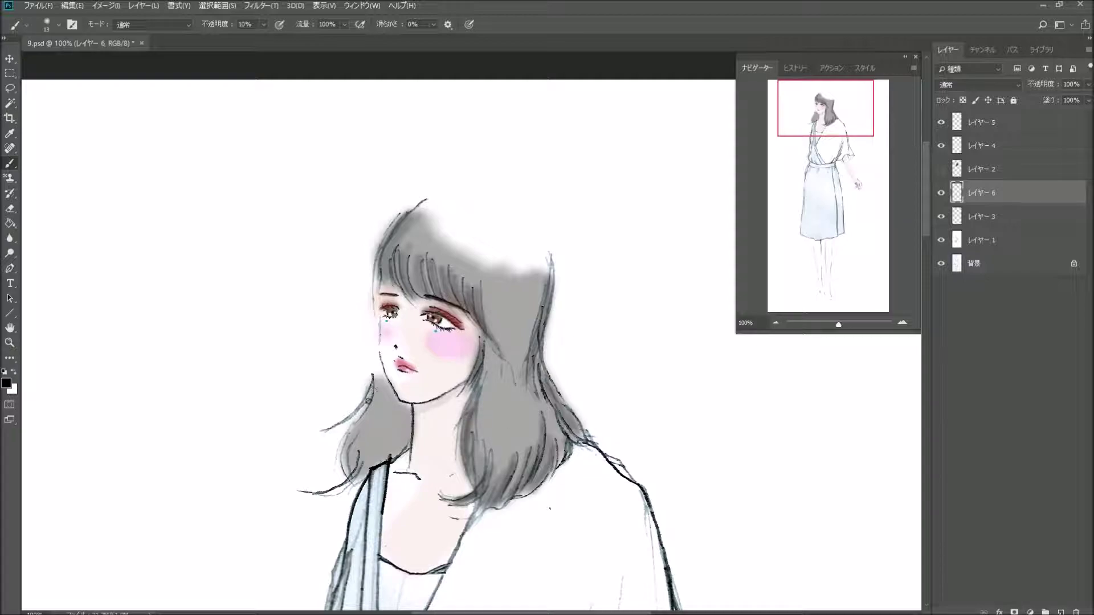
left_click_drag(376, 378, 355, 445)
mouse_move(370, 403)
left_mouse_down()
mouse_move(338, 493)
mouse_move(362, 470)
left_mouse_up()
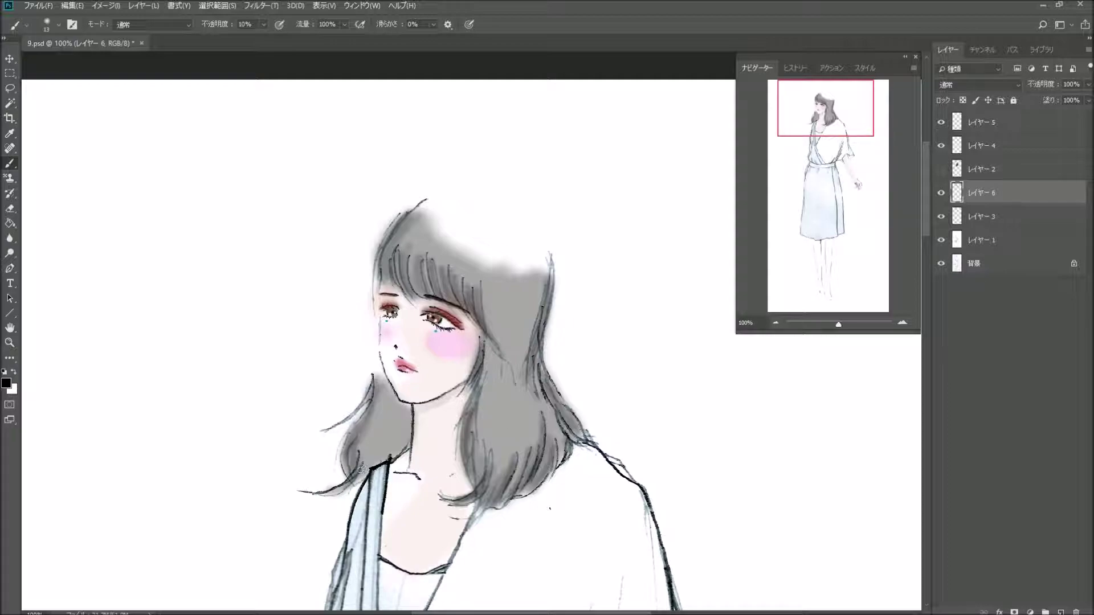
mouse_move(409, 411)
left_mouse_down()
mouse_move(404, 448)
mouse_move(379, 462)
mouse_move(390, 430)
mouse_move(383, 454)
mouse_move(390, 447)
mouse_move(365, 470)
left_mouse_up()
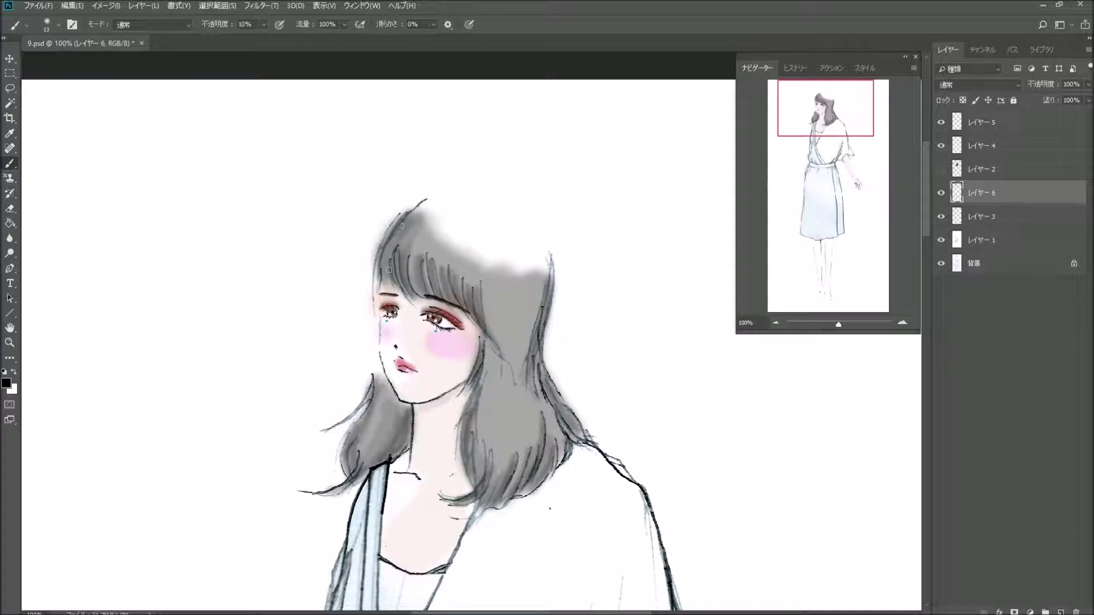
Darken the left bangs, the right-side hair mass and the strands beside the face.
left_click_drag(402, 227, 391, 277)
mouse_move(406, 219)
left_mouse_down()
mouse_move(386, 255)
mouse_move(418, 294)
left_mouse_up()
mouse_move(417, 237)
left_mouse_down()
mouse_move(411, 258)
mouse_move(506, 362)
mouse_move(487, 296)
mouse_move(501, 354)
left_mouse_up()
left_click_drag(485, 285, 530, 411)
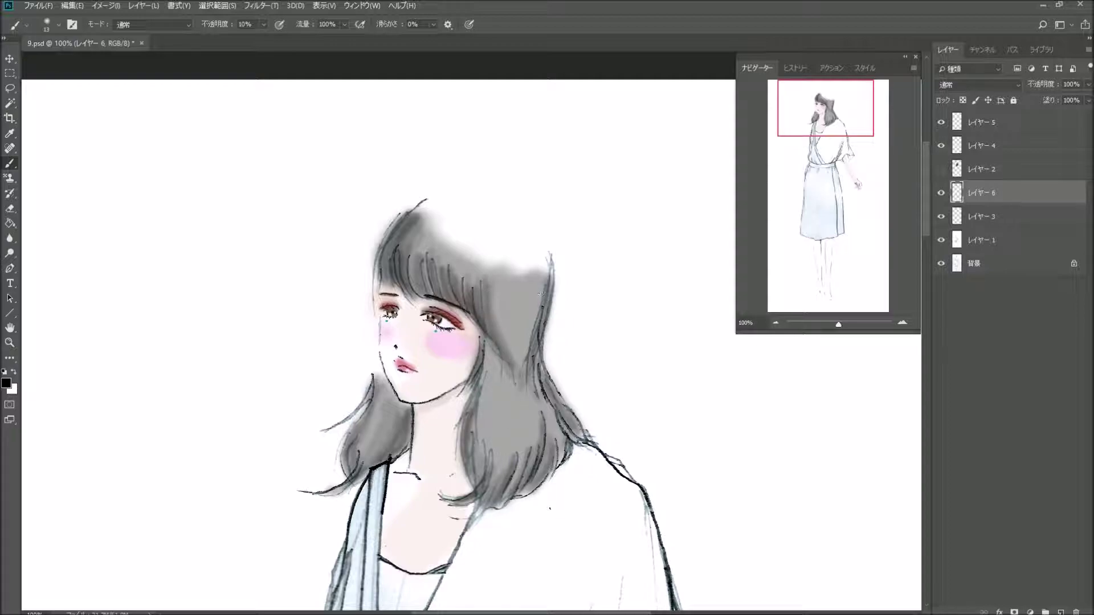
left_click_drag(530, 336, 541, 276)
mouse_move(533, 347)
left_mouse_down()
mouse_move(553, 473)
mouse_move(537, 399)
mouse_move(556, 464)
mouse_move(540, 402)
mouse_move(539, 476)
left_mouse_up()
mouse_move(541, 405)
left_mouse_down()
mouse_move(516, 481)
mouse_move(527, 399)
mouse_move(516, 481)
mouse_move(523, 410)
left_mouse_up()
mouse_move(483, 448)
left_mouse_down()
mouse_move(487, 351)
mouse_move(485, 463)
left_mouse_up()
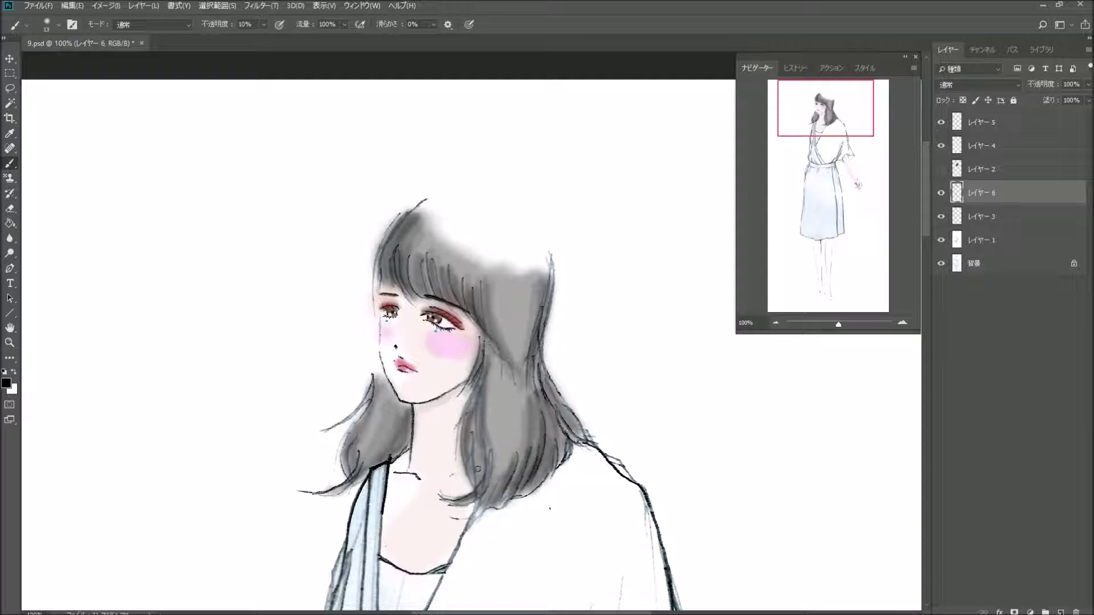
mouse_move(481, 425)
left_mouse_down()
mouse_move(476, 479)
mouse_move(474, 466)
mouse_move(487, 481)
left_mouse_up()
left_click_drag(494, 444, 476, 481)
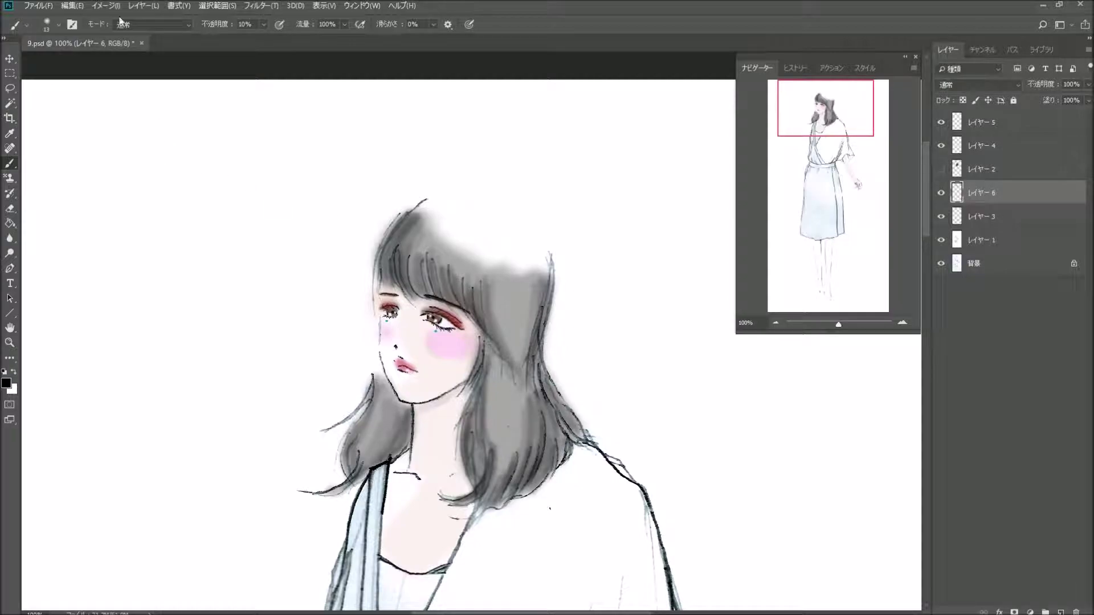
Switch back to the 45 px soft brush and darken the bangs, side locks and neck-level hair.
left_click(62, 28)
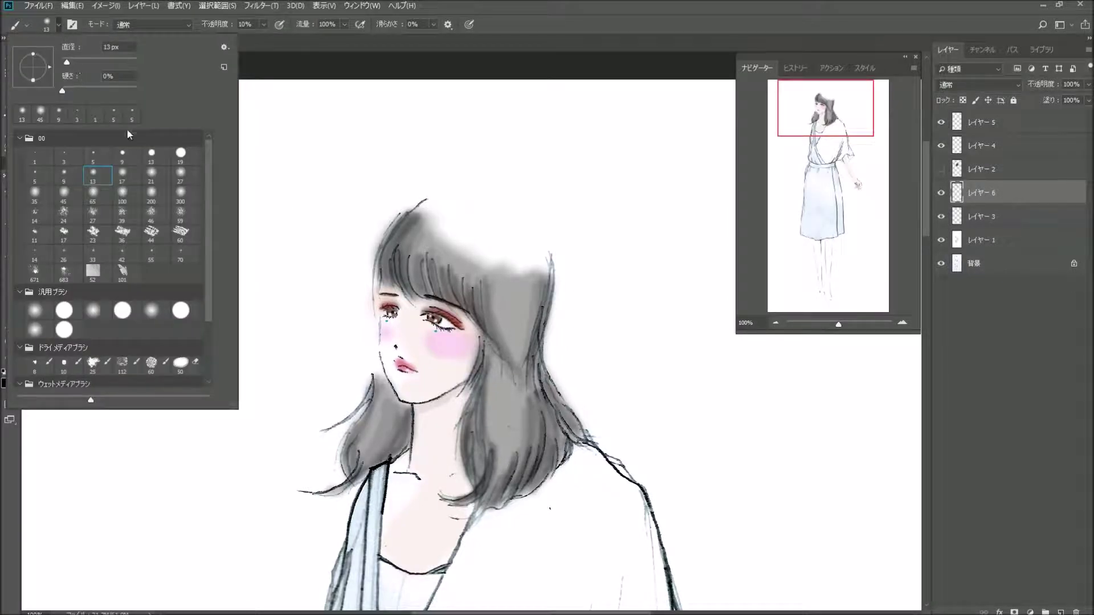
left_click(76, 204)
left_click(419, 228)
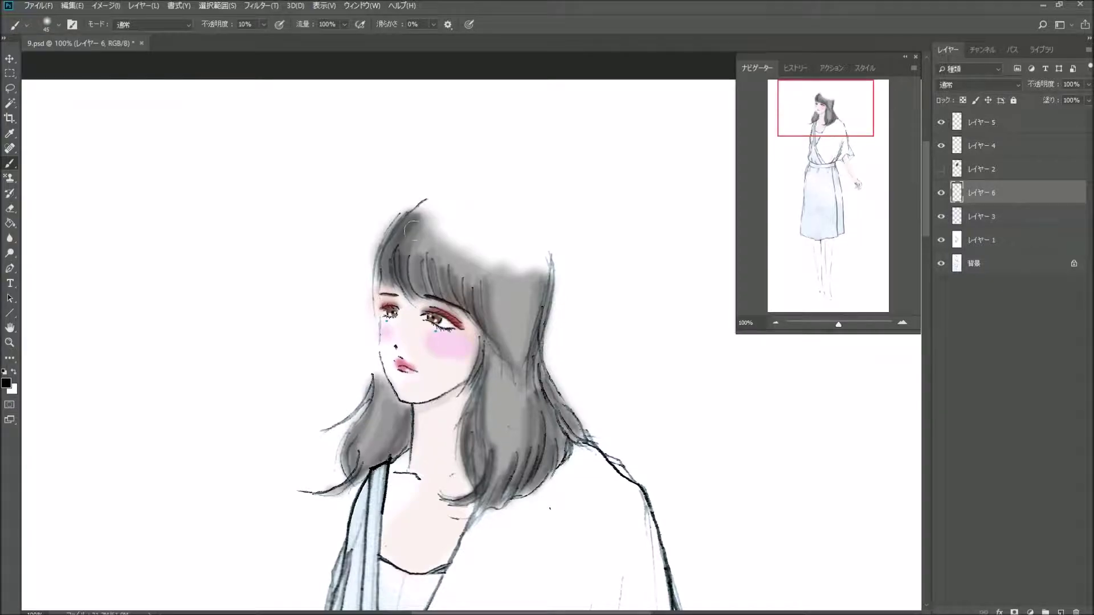
mouse_move(427, 246)
left_mouse_down()
mouse_move(510, 355)
mouse_move(511, 408)
mouse_move(552, 456)
left_mouse_up()
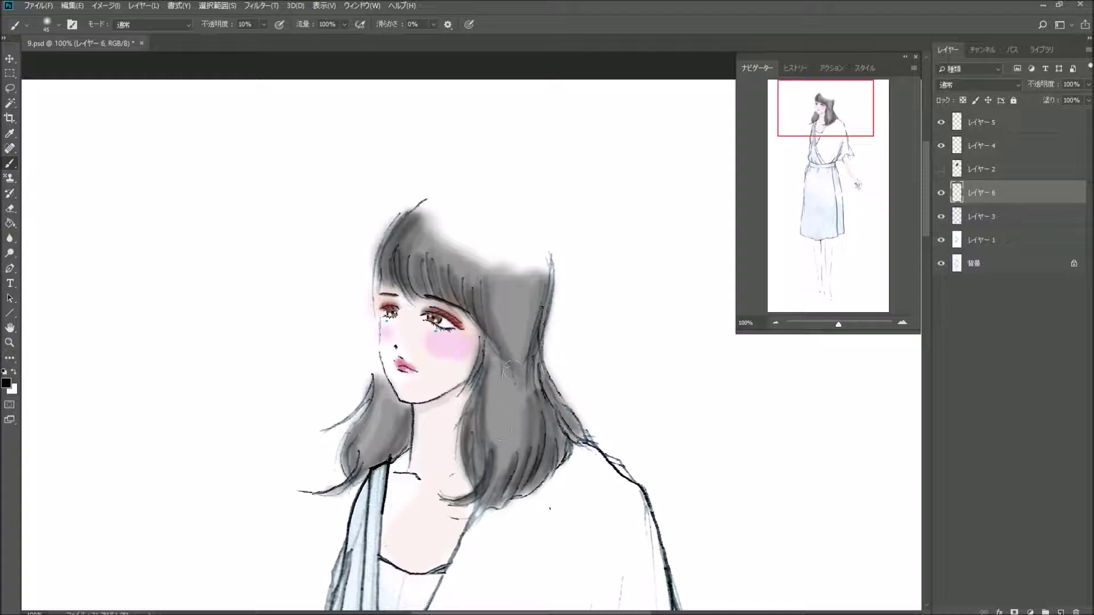
left_click_drag(396, 419, 362, 440)
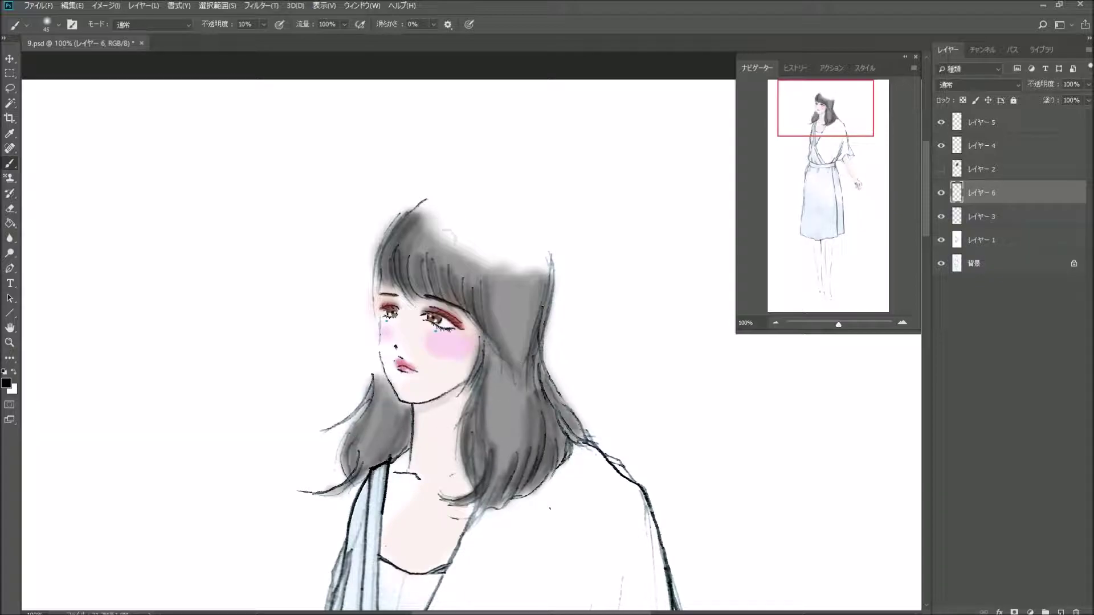
mouse_move(415, 257)
left_mouse_down()
mouse_move(528, 308)
mouse_move(510, 421)
left_mouse_up()
mouse_move(504, 359)
left_mouse_down()
mouse_move(487, 445)
mouse_move(518, 479)
left_mouse_up()
left_click_drag(536, 436, 534, 364)
mouse_move(541, 402)
left_mouse_down()
mouse_move(573, 456)
mouse_move(523, 409)
left_mouse_up()
left_click_drag(385, 423, 373, 448)
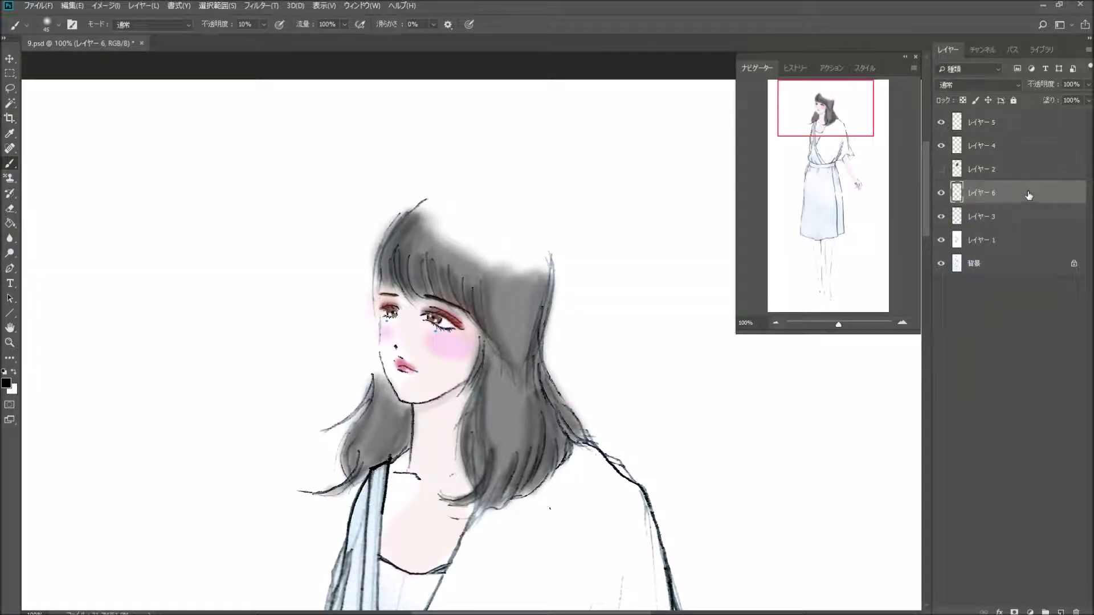
Give レイヤー 6 a Bevel & Emboss with 100% highlight opacity and a bright-rim gloss contour.
key("h")
double_click(1009, 196)
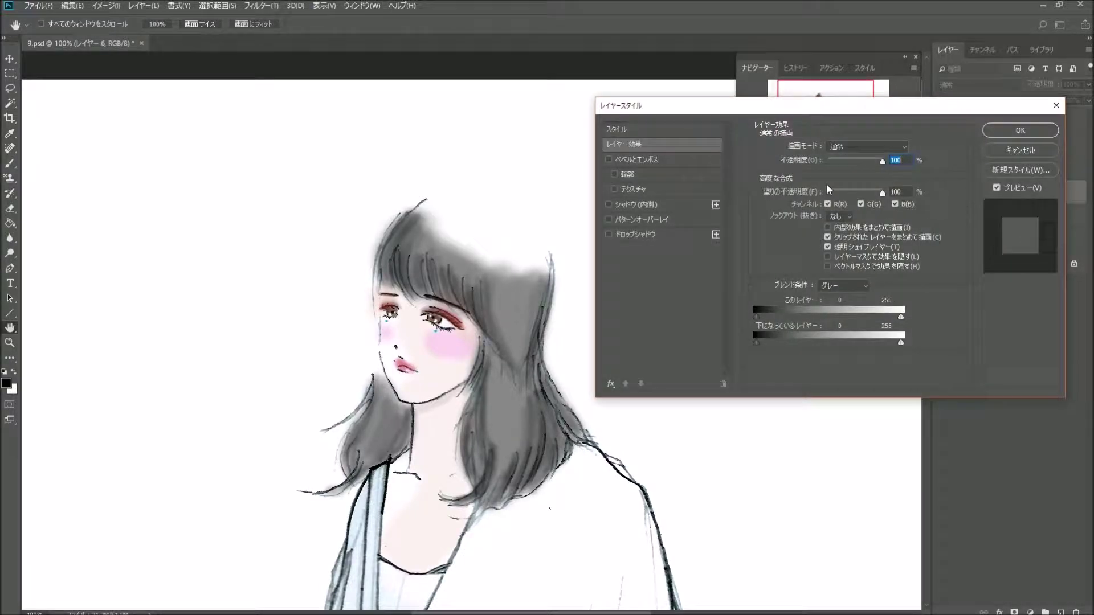
left_click(609, 159)
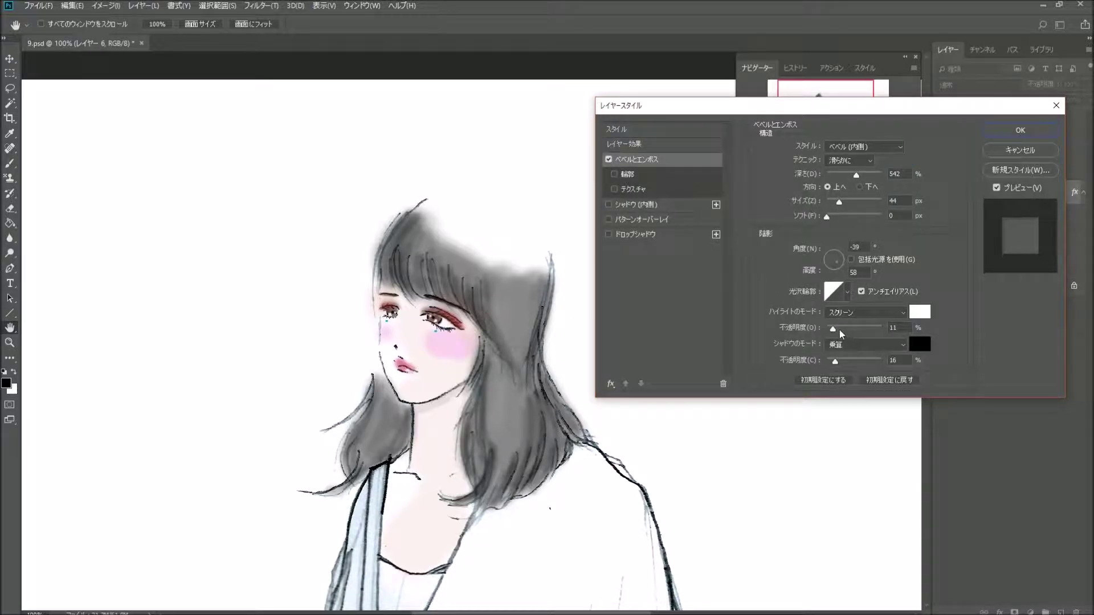
left_click_drag(842, 334, 890, 324)
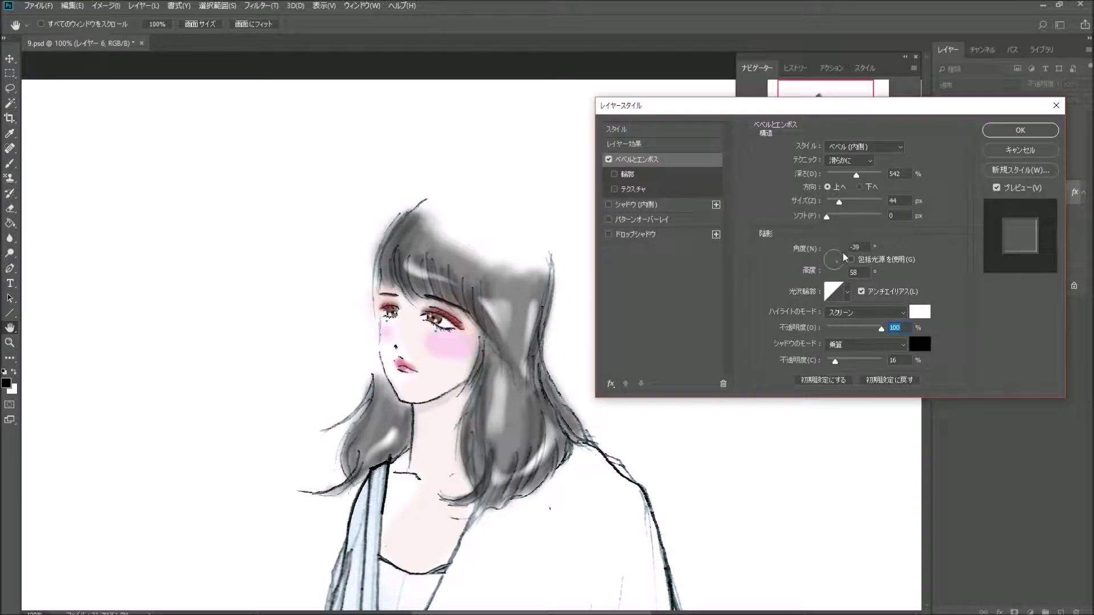
left_click(848, 292)
left_click(804, 343)
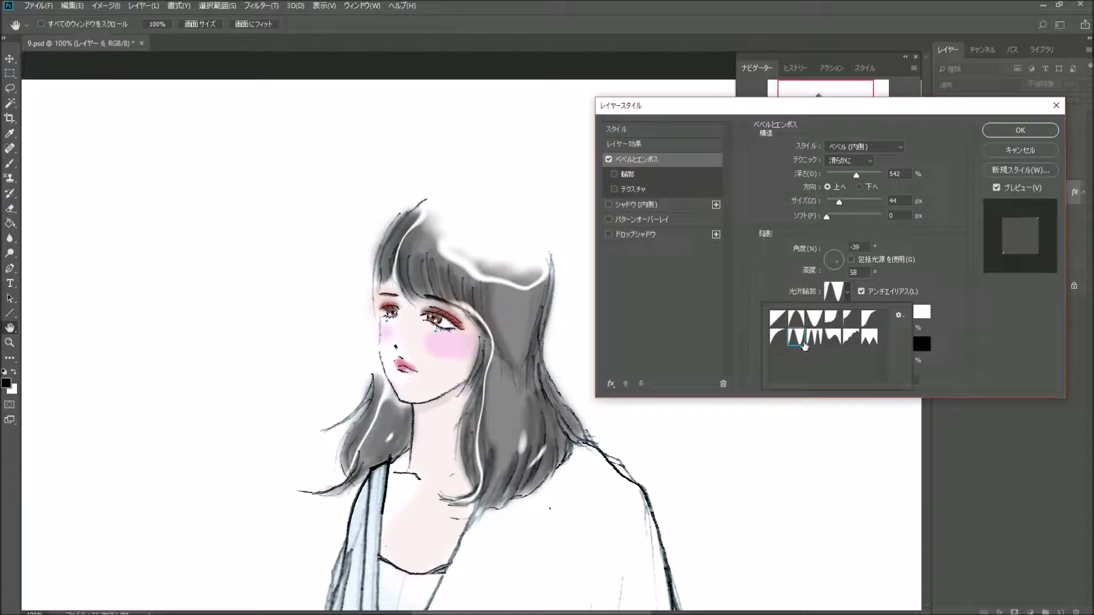
left_click(943, 270)
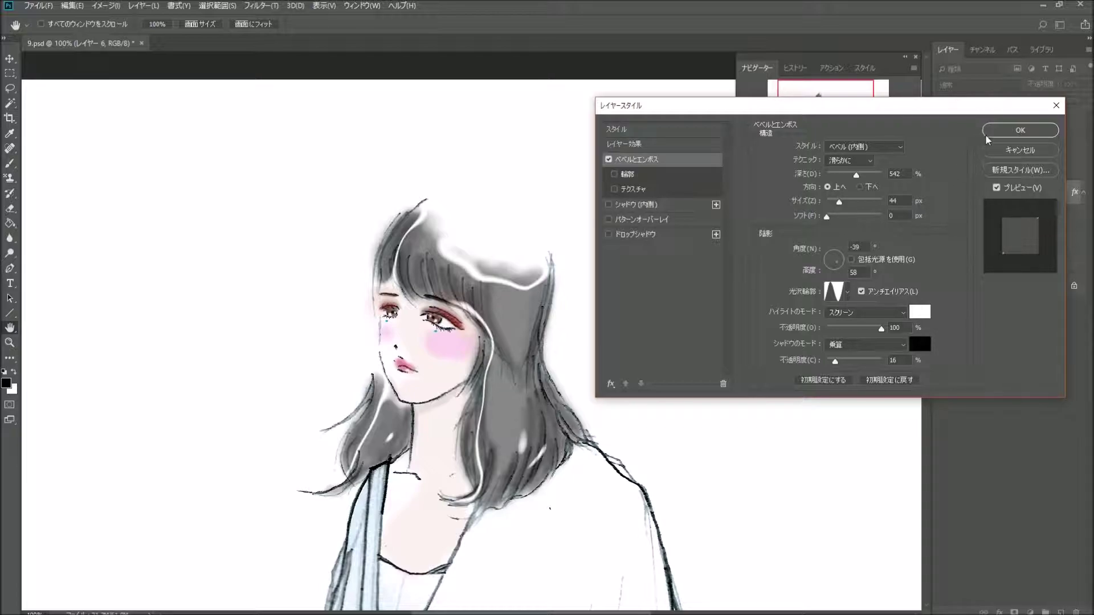
left_click(1004, 132)
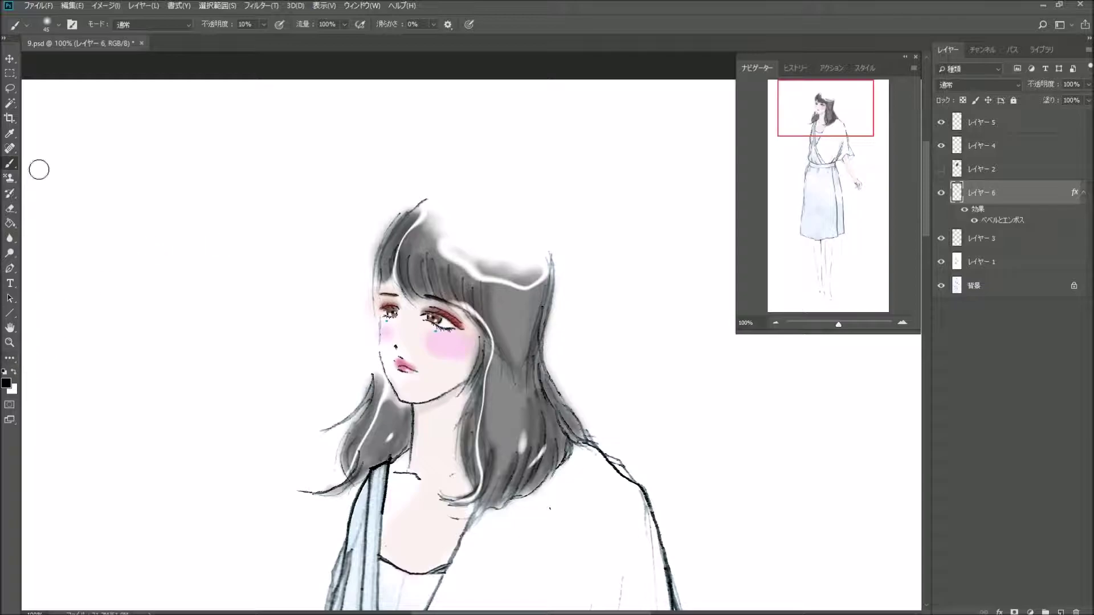
At 16% brush opacity, paint darker grey over the bangs, crown, side locks and shoulder highlight.
left_click_drag(264, 26, 266, 41)
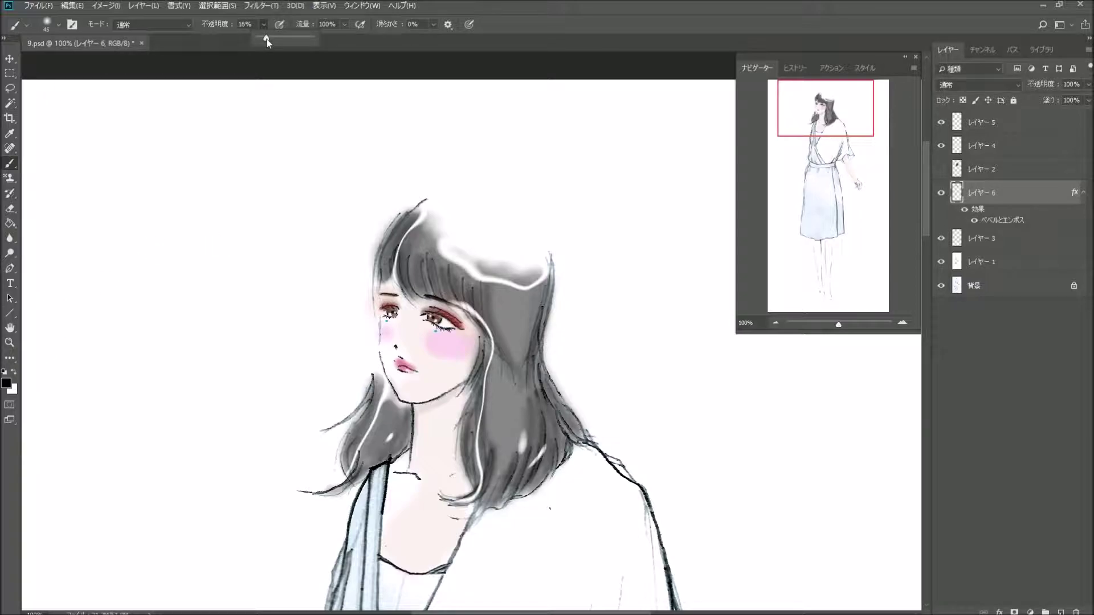
mouse_move(404, 239)
left_mouse_down()
mouse_move(485, 308)
mouse_move(479, 337)
mouse_move(508, 357)
mouse_move(524, 342)
mouse_move(524, 359)
mouse_move(485, 398)
mouse_move(501, 451)
mouse_move(521, 410)
mouse_move(490, 473)
mouse_move(500, 496)
mouse_move(550, 433)
mouse_move(553, 399)
mouse_move(532, 374)
left_mouse_up()
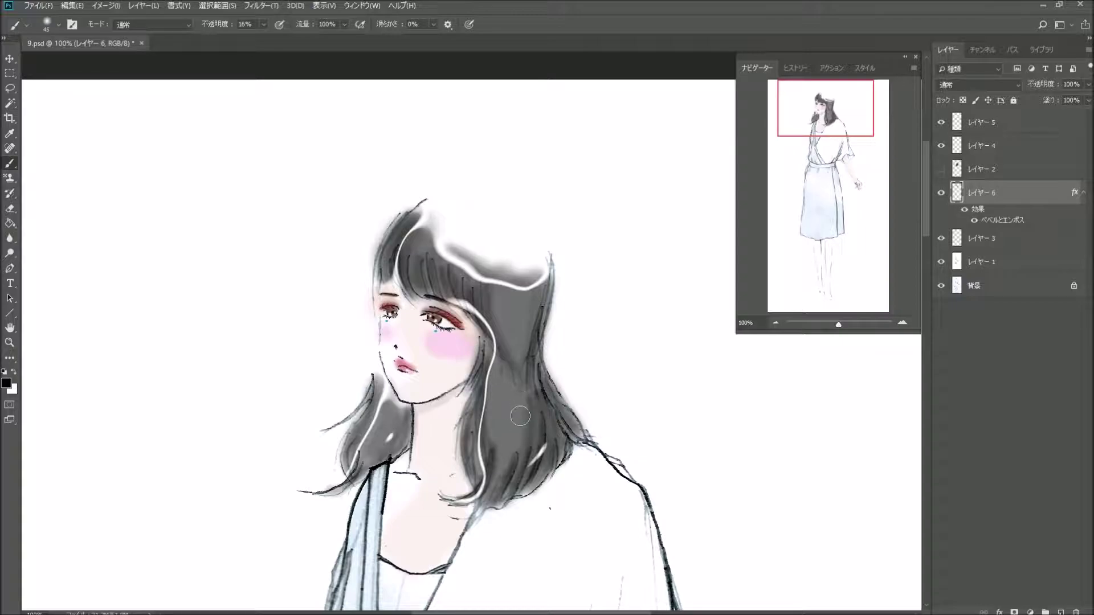
mouse_move(402, 396)
left_mouse_down()
mouse_move(366, 448)
mouse_move(397, 417)
mouse_move(370, 450)
mouse_move(367, 431)
mouse_move(394, 399)
left_mouse_up()
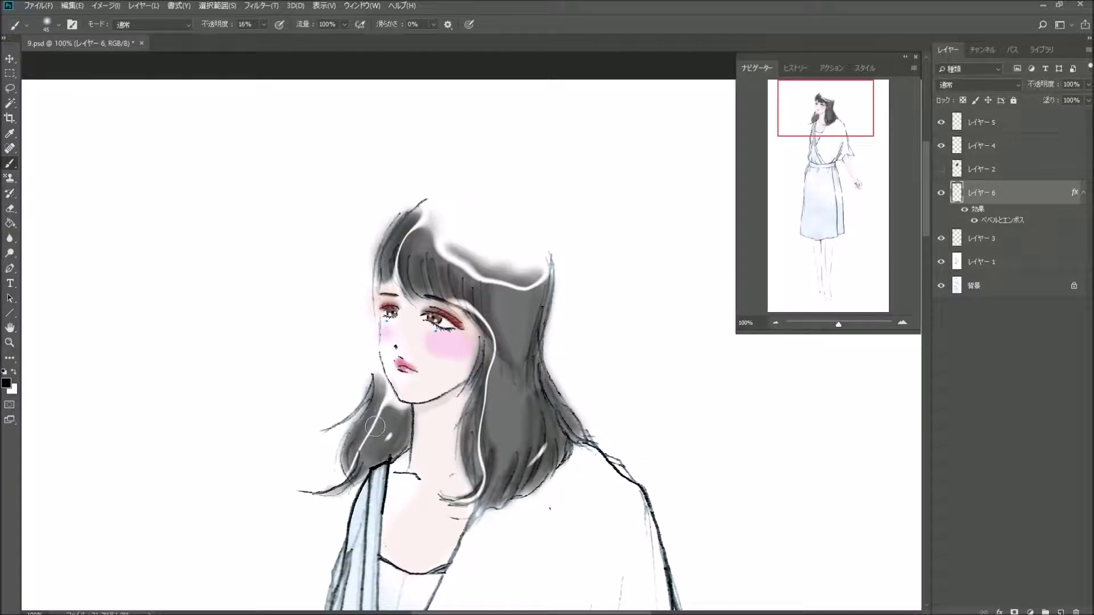
mouse_move(501, 291)
left_mouse_down()
mouse_move(498, 337)
mouse_move(490, 308)
mouse_move(519, 359)
mouse_move(481, 456)
mouse_move(522, 410)
left_mouse_up()
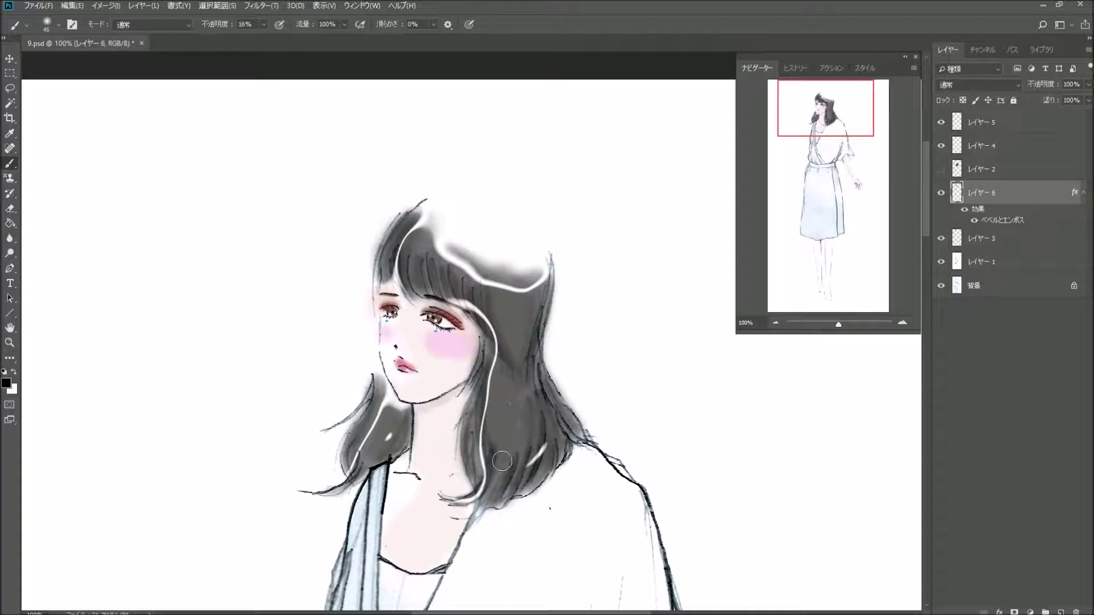
left_click_drag(482, 451, 501, 485)
mouse_move(519, 445)
left_mouse_down()
mouse_move(525, 374)
mouse_move(506, 316)
mouse_move(430, 254)
mouse_move(405, 285)
mouse_move(402, 249)
mouse_move(399, 279)
left_mouse_up()
mouse_move(410, 217)
left_mouse_down()
mouse_move(439, 250)
mouse_move(433, 296)
left_mouse_up()
mouse_move(445, 245)
left_mouse_down()
mouse_move(459, 295)
mouse_move(490, 325)
mouse_move(501, 359)
mouse_move(539, 282)
mouse_move(495, 399)
mouse_move(489, 335)
mouse_move(481, 490)
mouse_move(559, 439)
mouse_move(533, 381)
mouse_move(496, 451)
mouse_move(534, 411)
left_mouse_up()
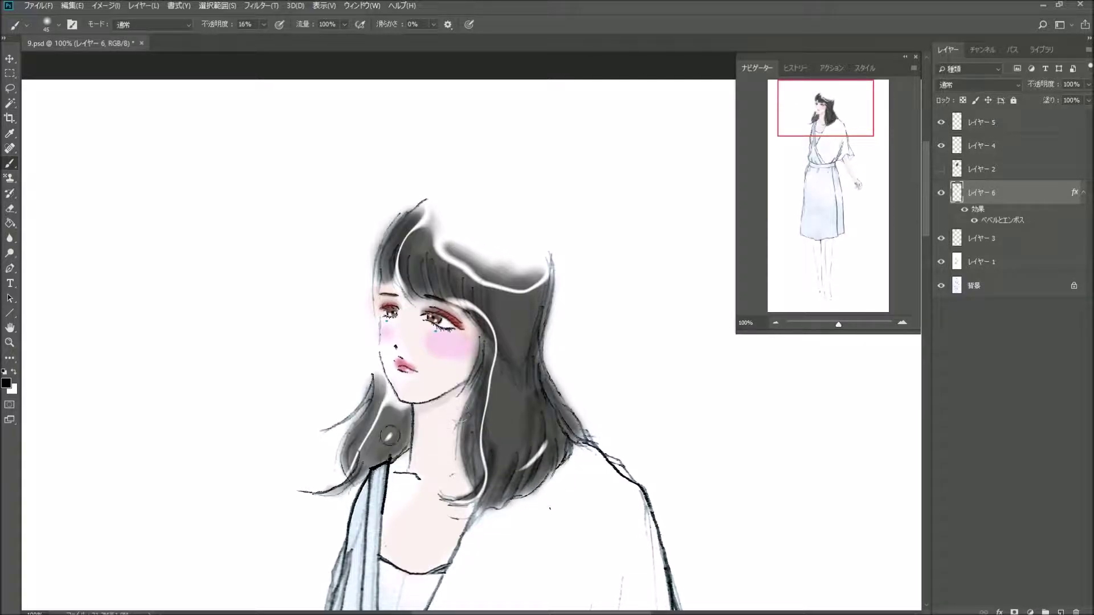
mouse_move(391, 439)
left_mouse_down()
mouse_move(376, 410)
mouse_move(393, 442)
mouse_move(365, 445)
mouse_move(388, 407)
mouse_move(379, 419)
left_mouse_up()
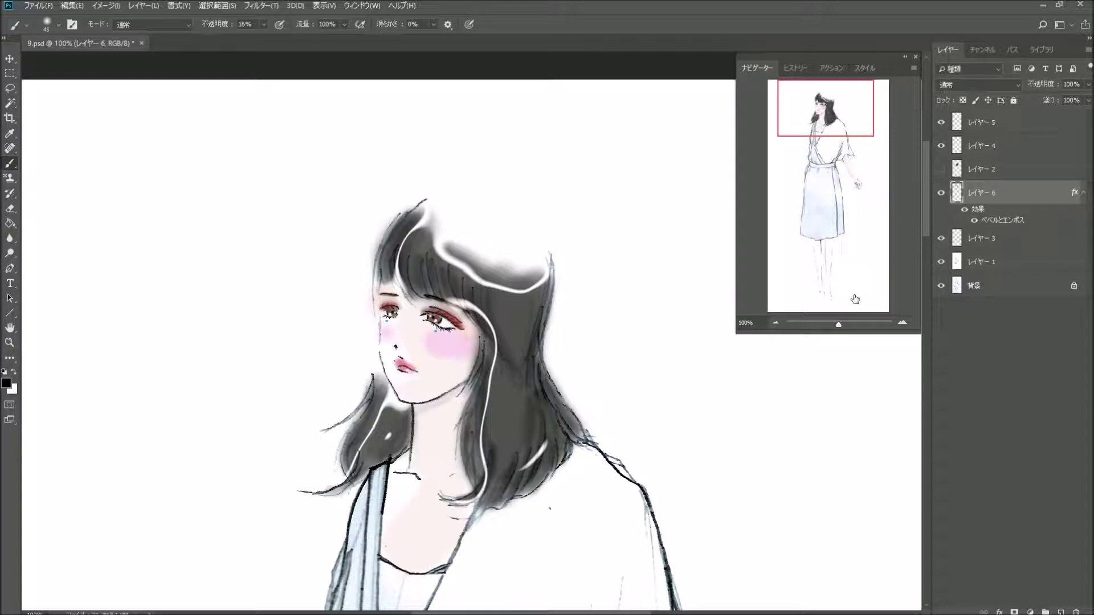
On レイヤー 3, set a 3 px brush at 100% opacity with white as the foreground colour.
left_click(1002, 248)
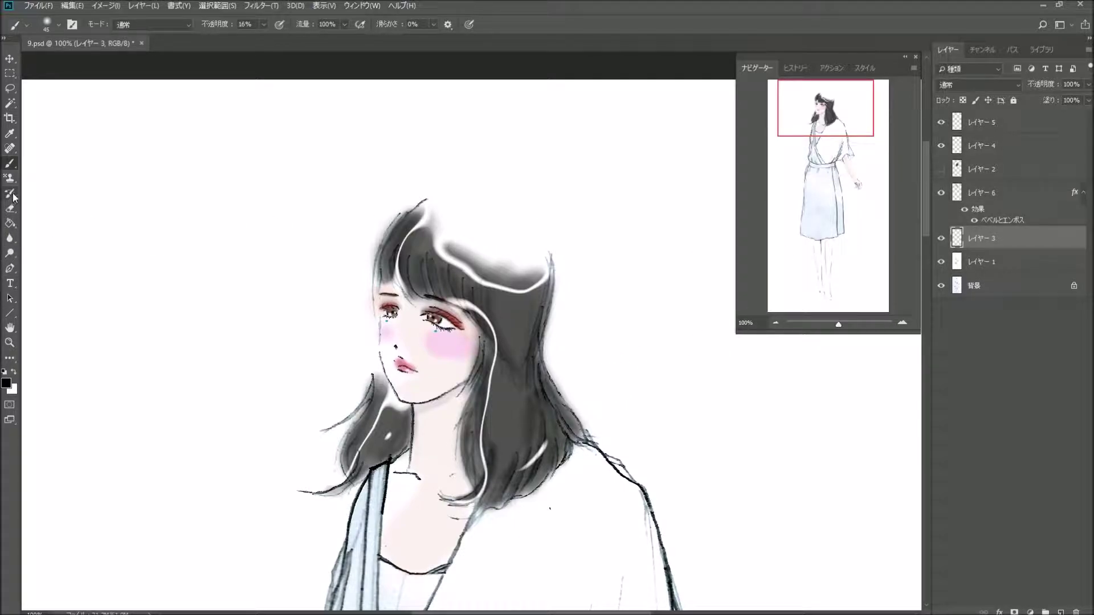
left_click(59, 25)
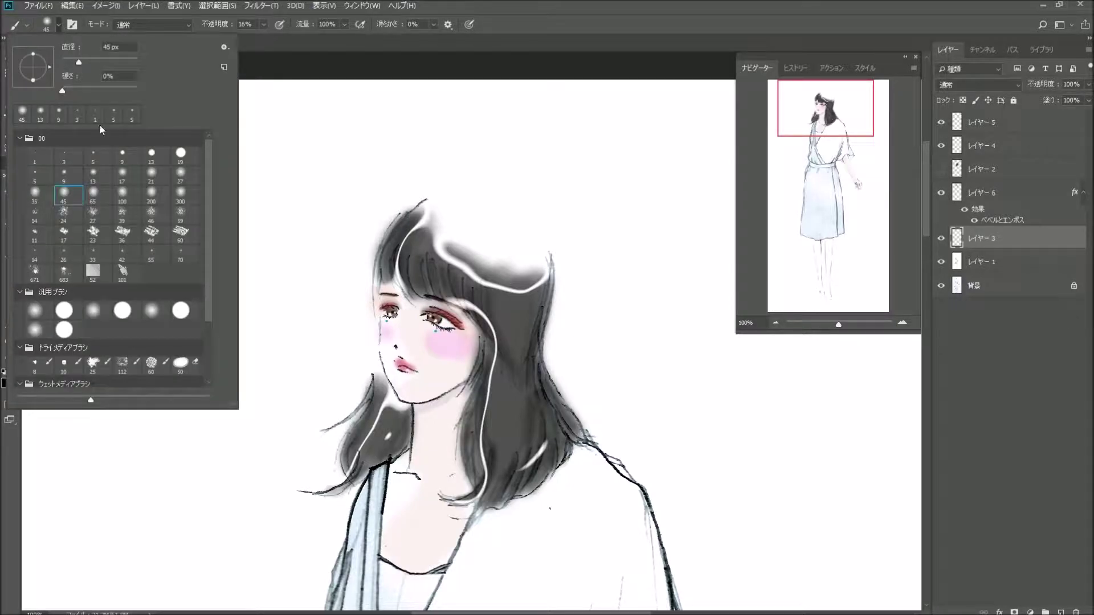
left_click(93, 155)
left_click(64, 154)
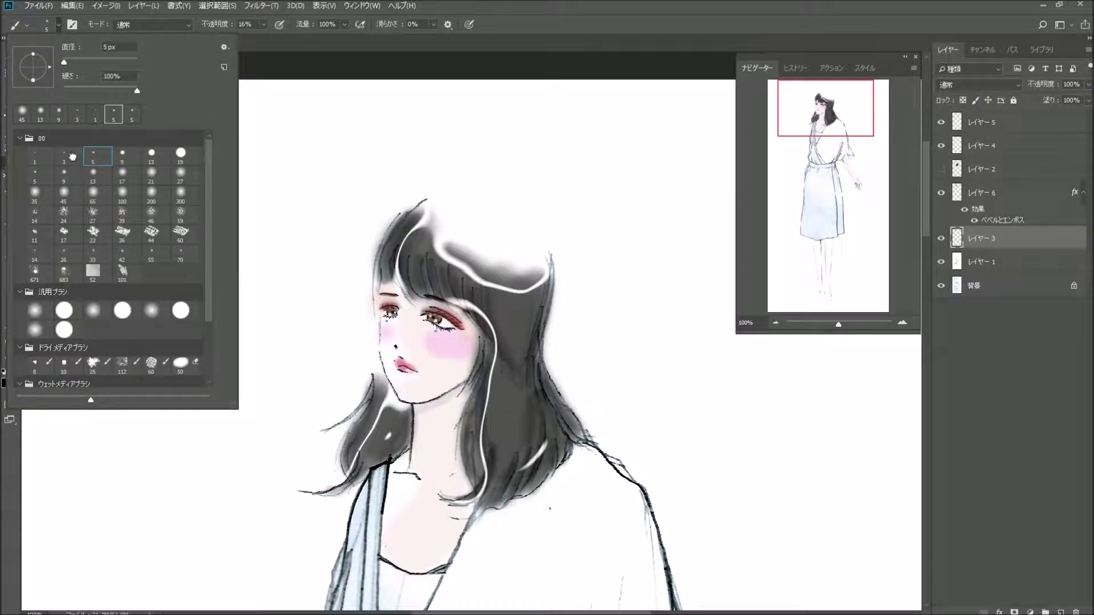
left_click(263, 25)
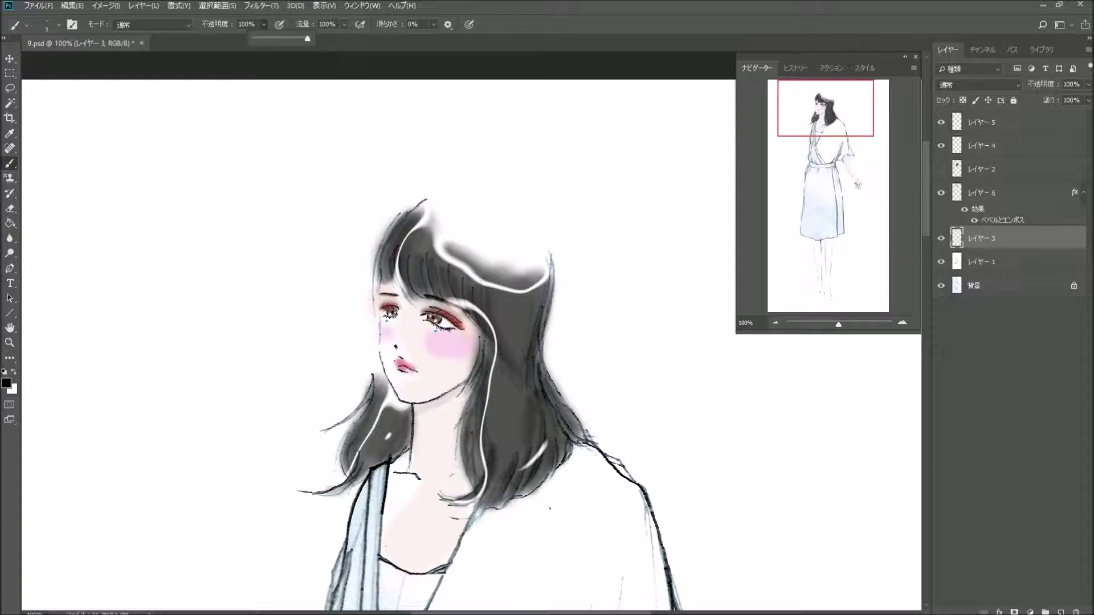
left_click(12, 378)
left_click(15, 372)
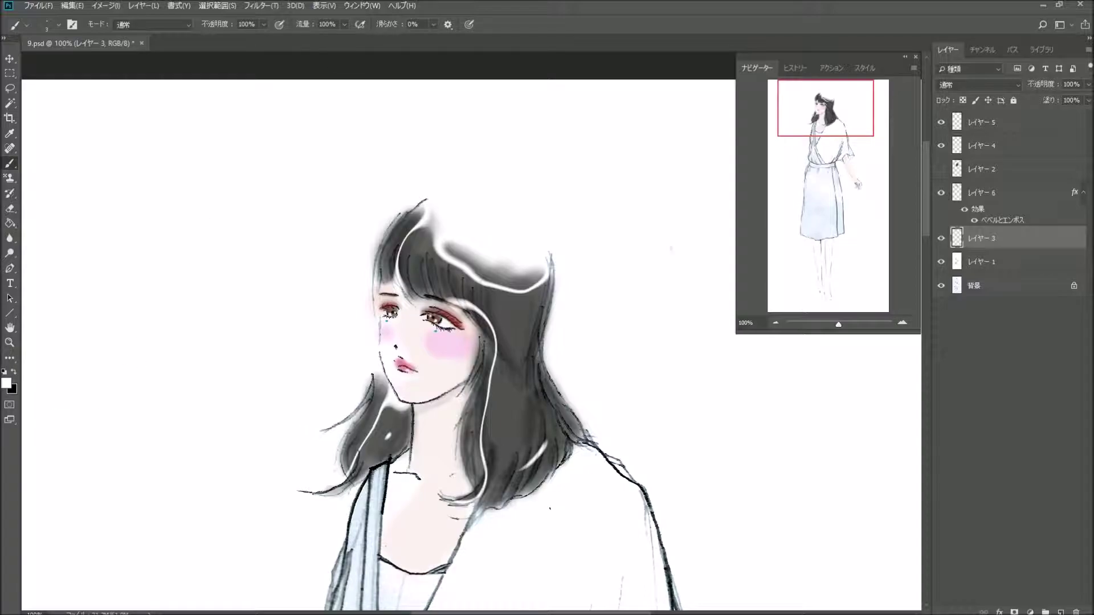
Zoom out to 66.67% and frame the head and dress in the view.
left_click(903, 323)
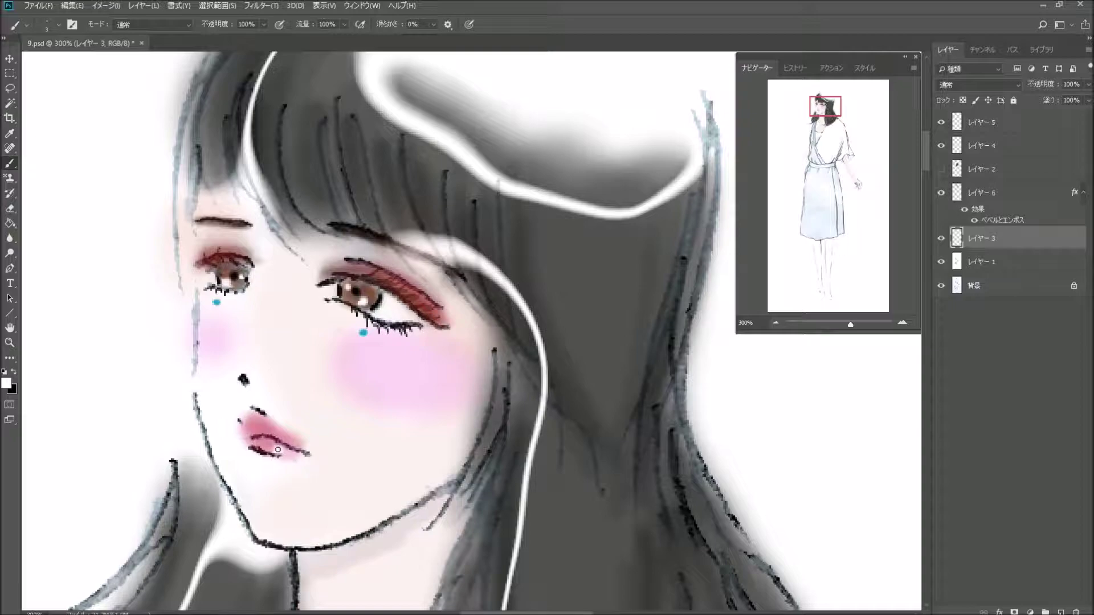
left_click(778, 324)
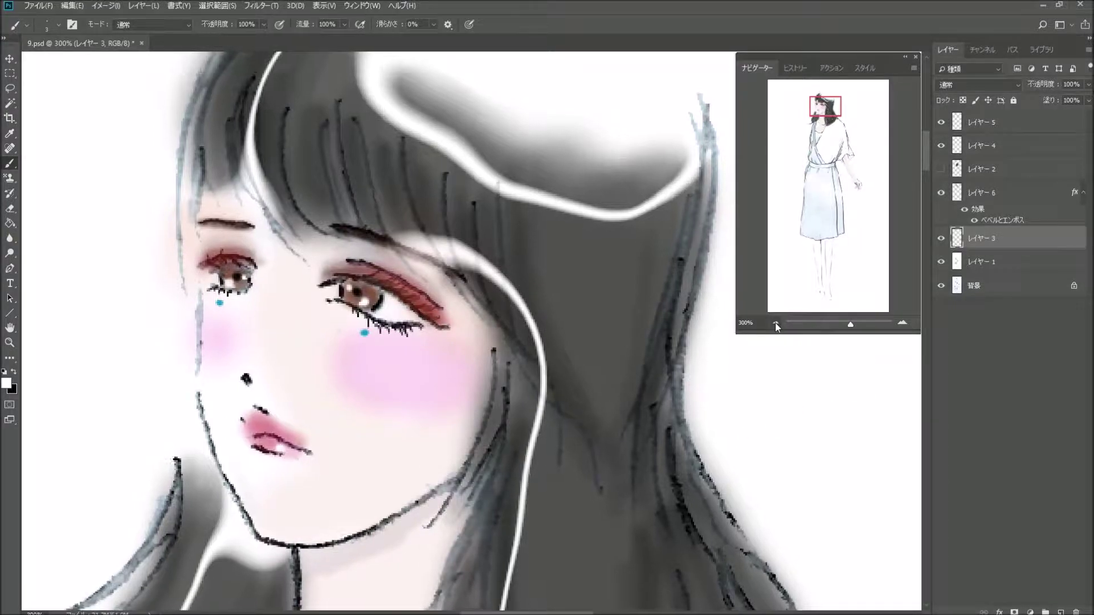
left_click(778, 323)
left_click_drag(838, 256, 836, 147)
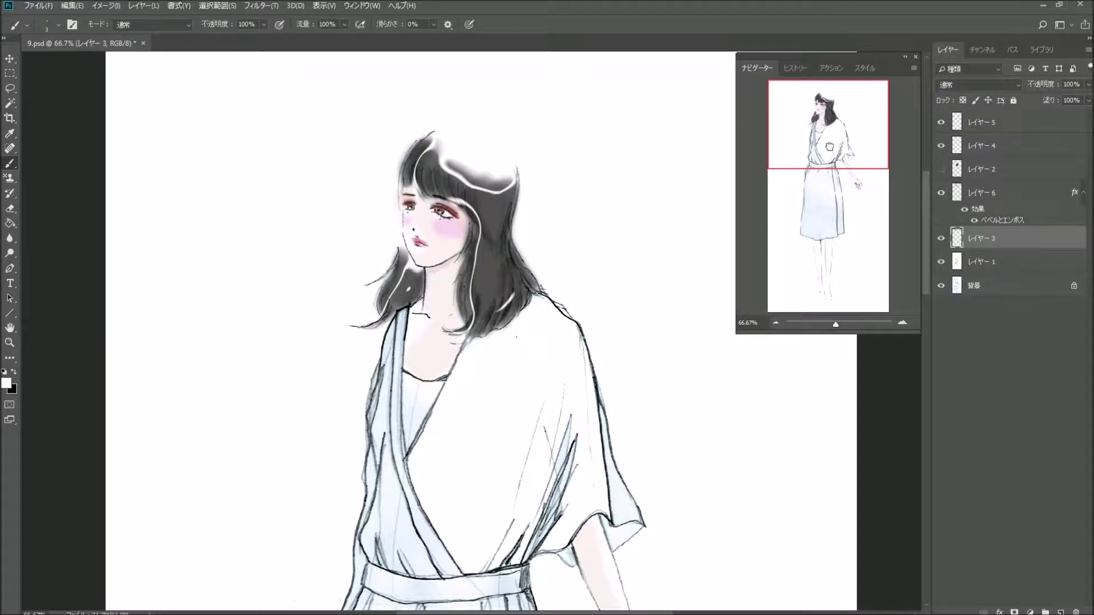
left_click_drag(829, 148, 835, 196)
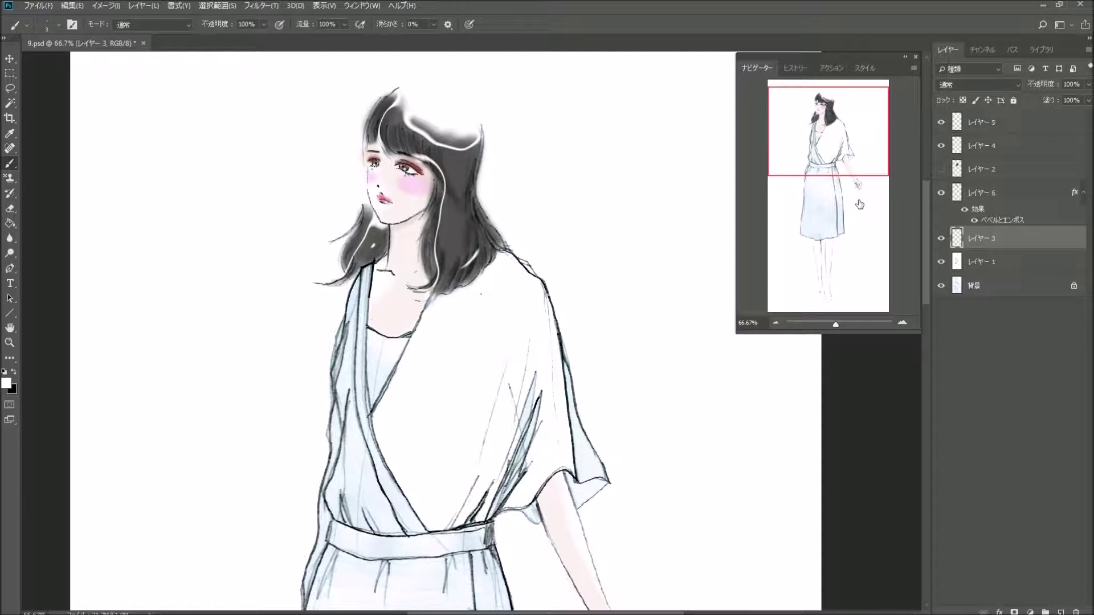
Select レイヤー 4 and restore black as the foreground colour.
left_click(1026, 194)
left_click(1023, 149)
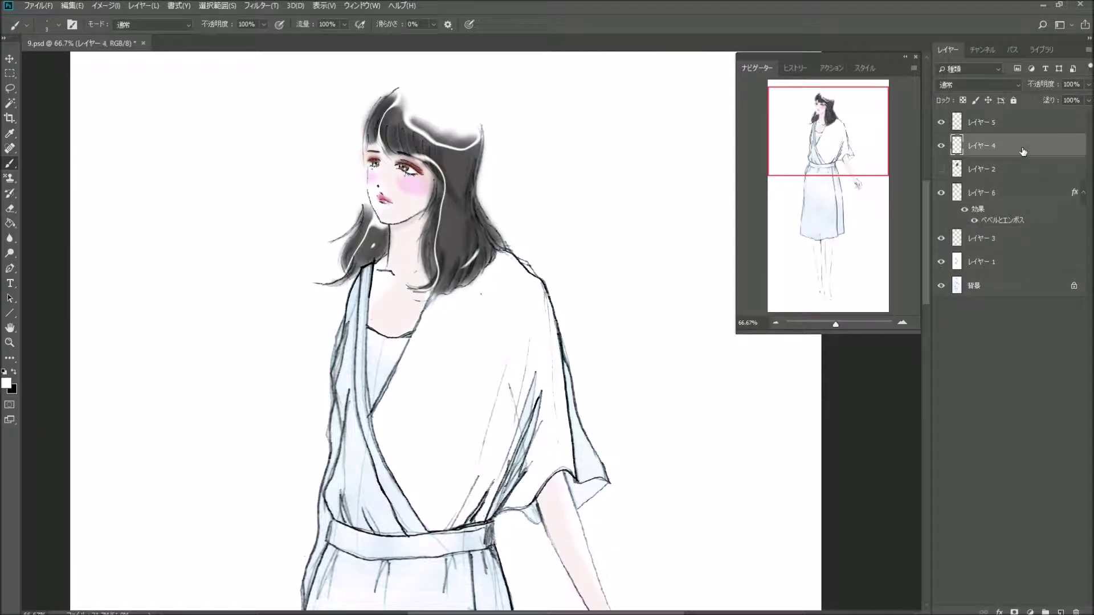
left_click(13, 374)
left_click(58, 25)
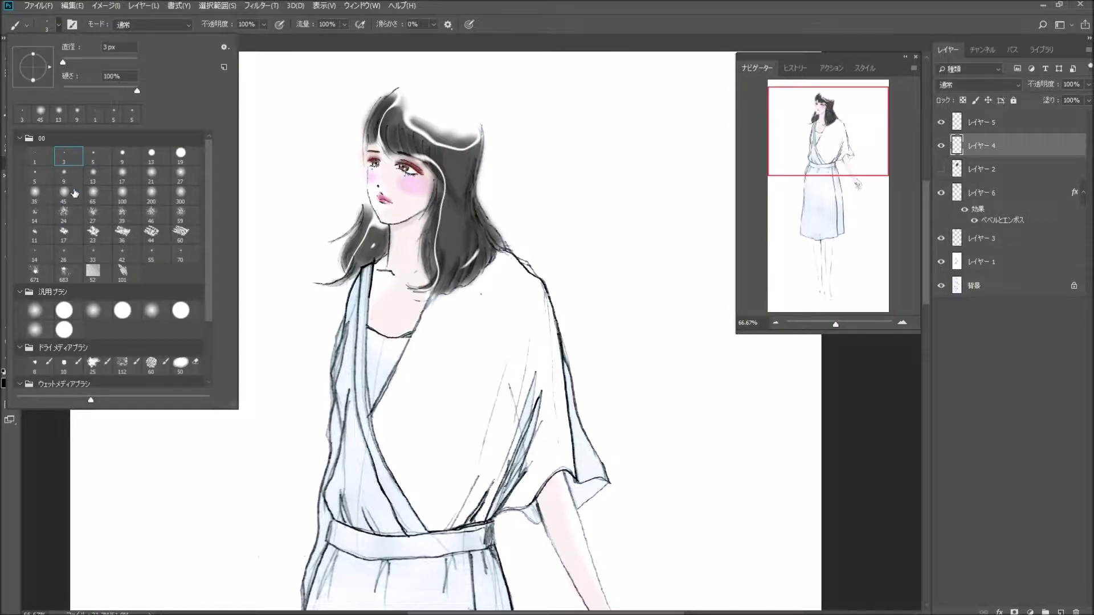
left_click(251, 50)
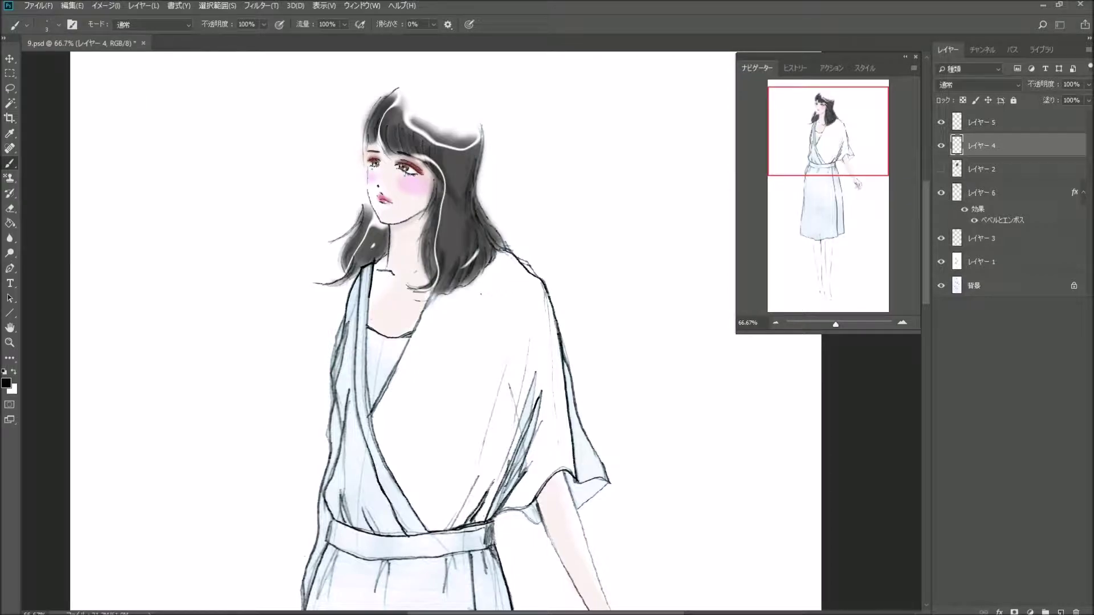
Set the Paint Bucket to Pattern fill using the dark floral fabric pattern.
left_click(18, 223)
left_click(97, 24)
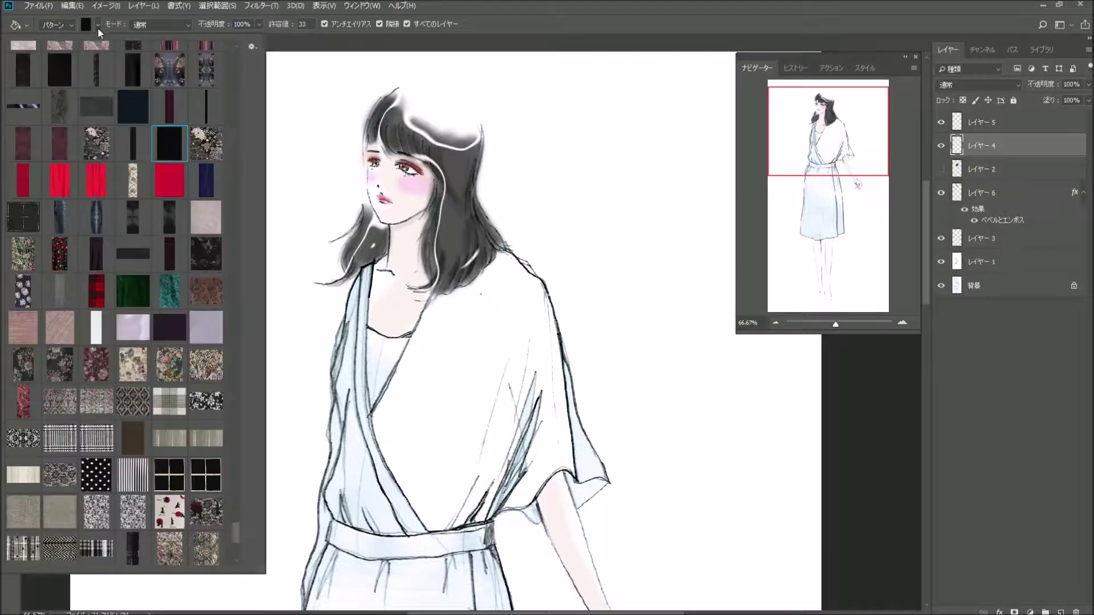
scroll(137, 444, "down", 1)
scroll(140, 456, "down", 2)
scroll(145, 473, "down", 1)
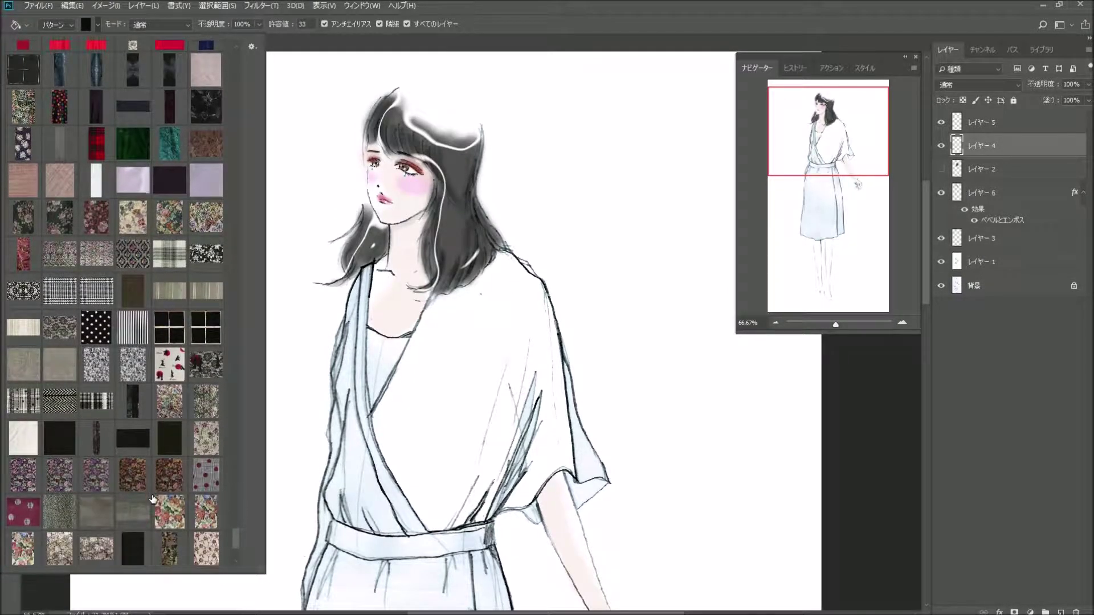
scroll(153, 499, "down", 2)
scroll(152, 500, "down", 3)
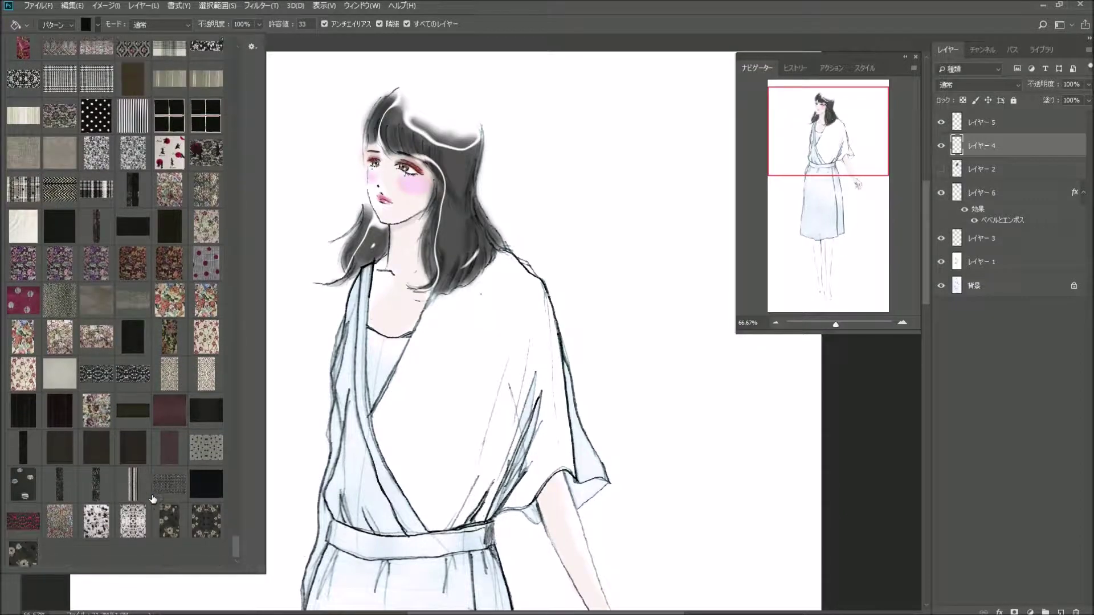
left_click(33, 555)
left_click(670, 50)
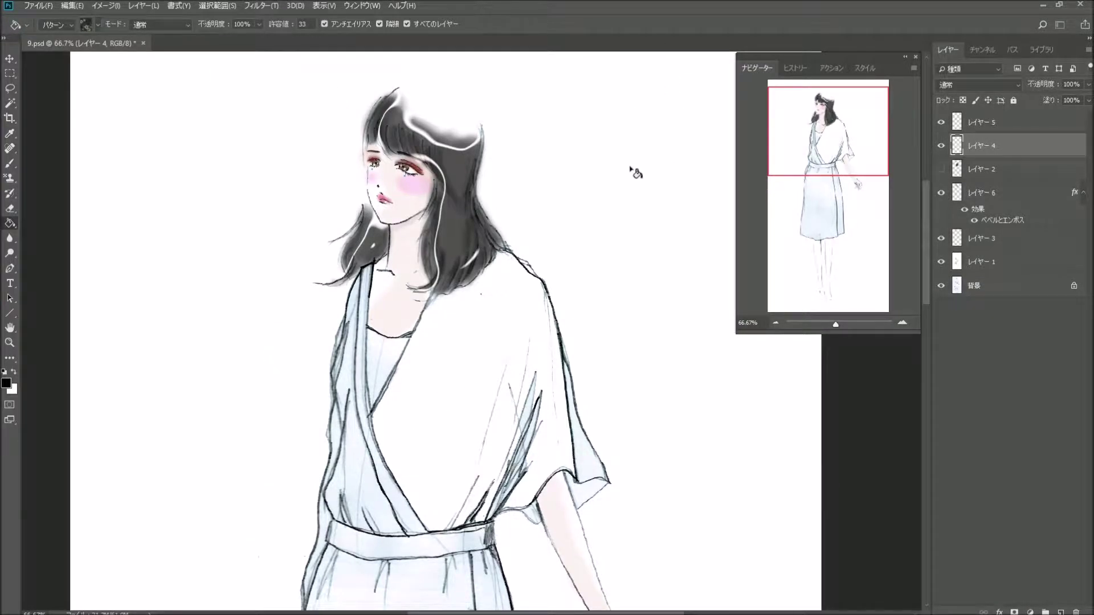
scroll(633, 171, "down", 2)
Fill the wrap top, right sleeve and the light slivers along the sleeve fold with the floral pattern.
left_click(527, 325)
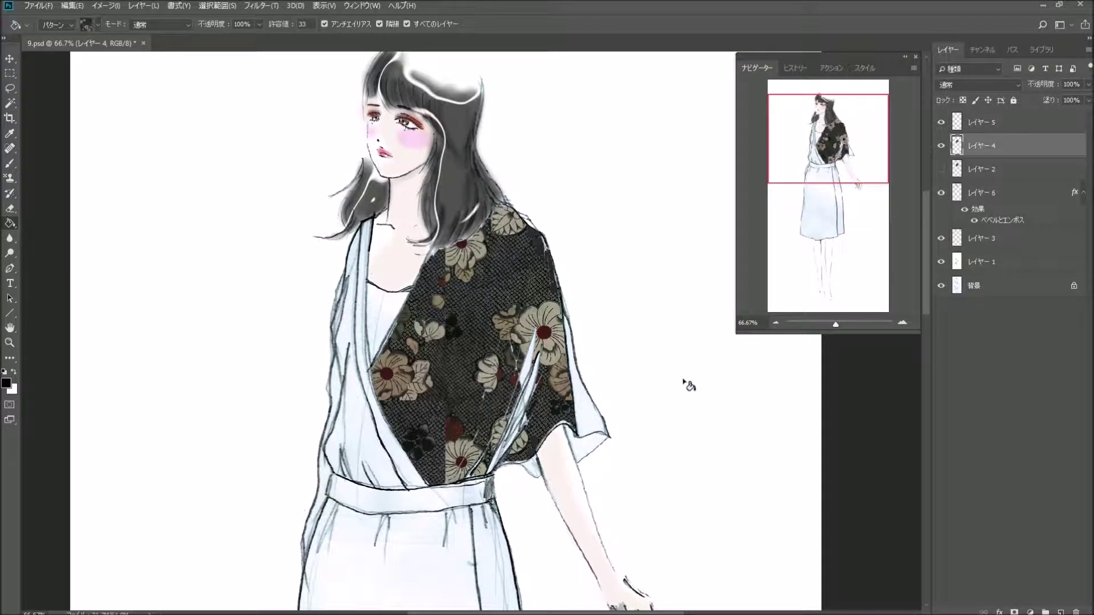
left_click(592, 423)
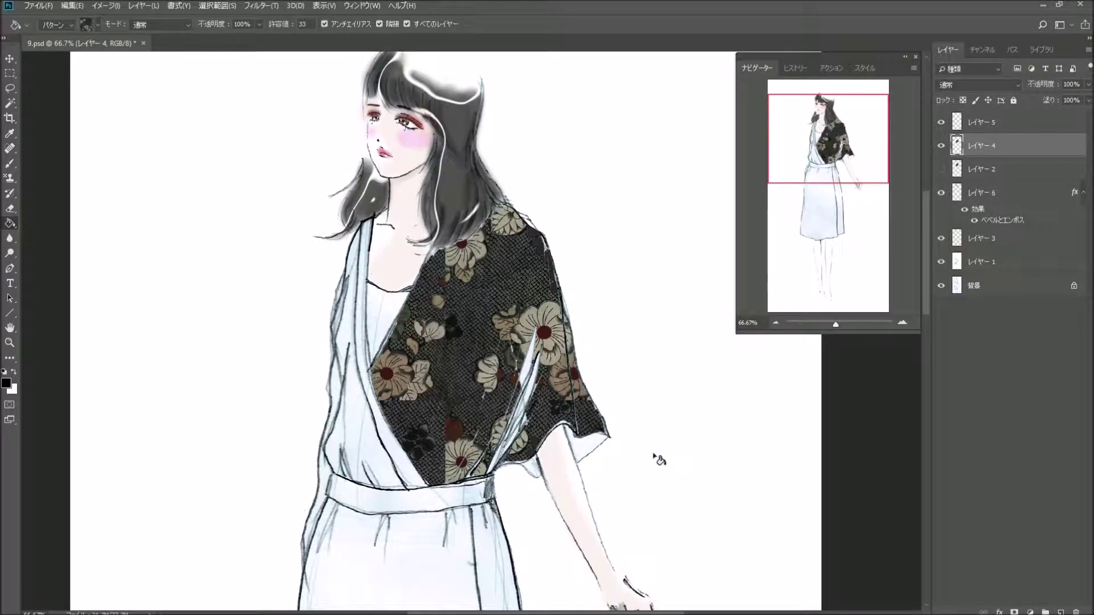
left_click(590, 447)
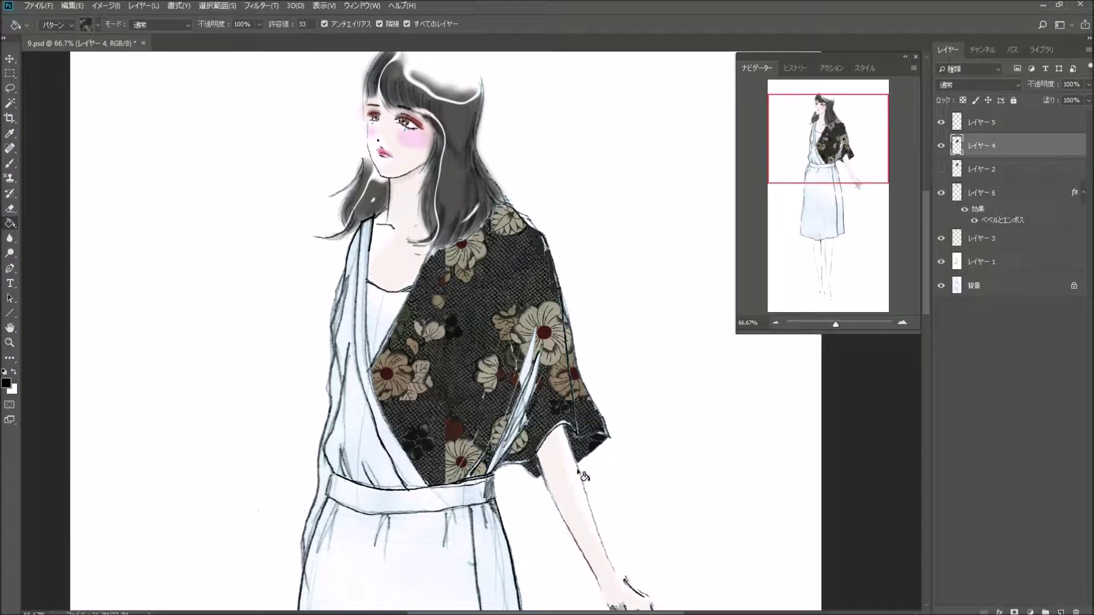
scroll(803, 451, "down", 2)
scroll(803, 450, "up", 2)
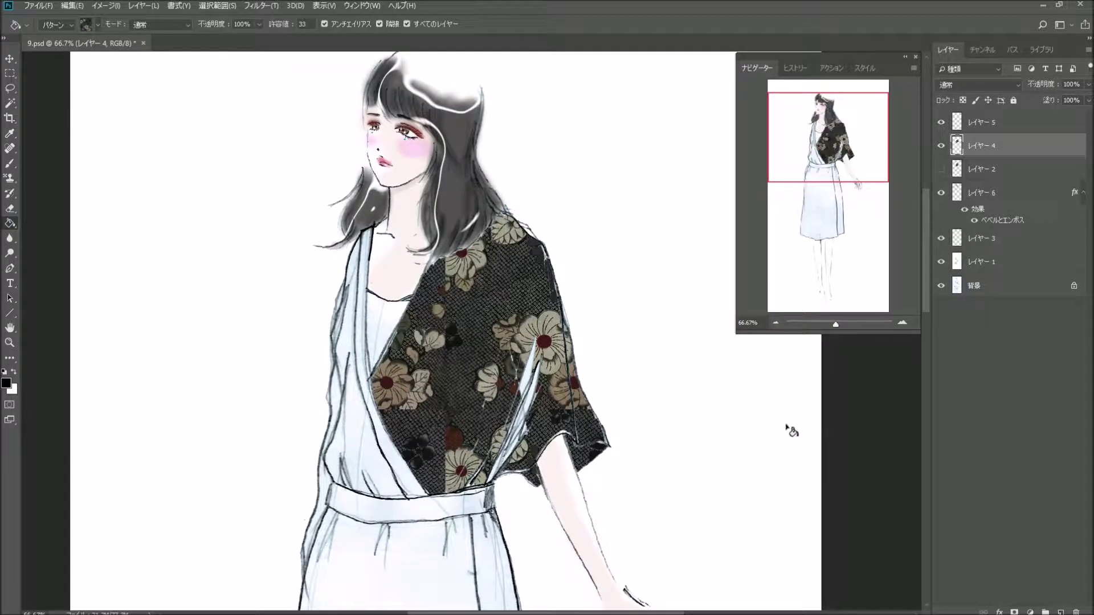
left_click(529, 389)
left_click(535, 398)
left_click(511, 463)
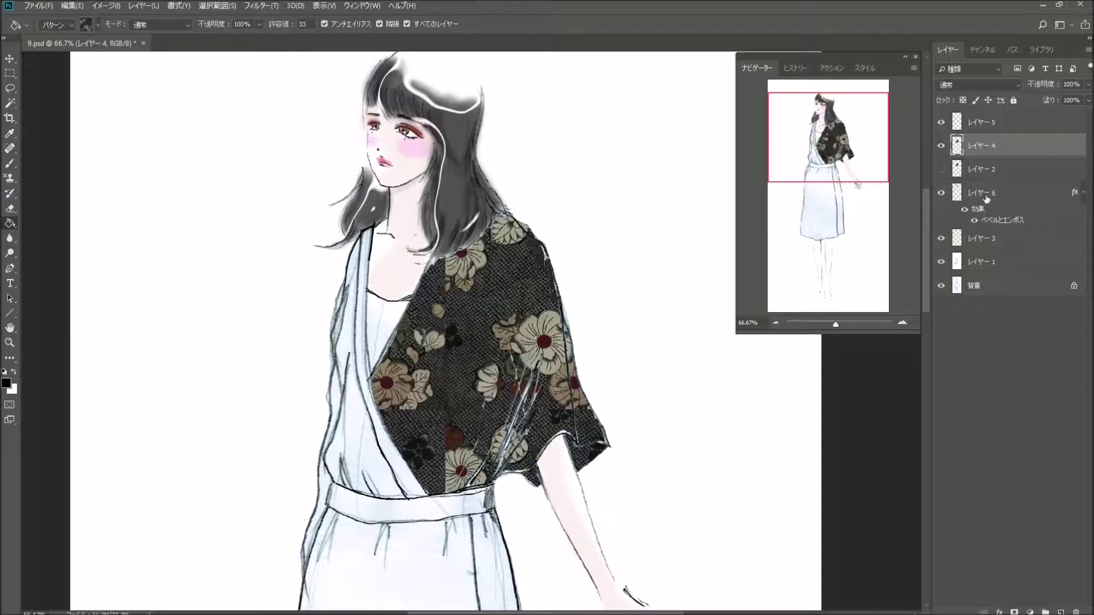
Move レイヤー 4 below the now-visible レイヤー 2 and give it a 68% opacity inner shadow.
left_click_drag(1012, 149, 1016, 173)
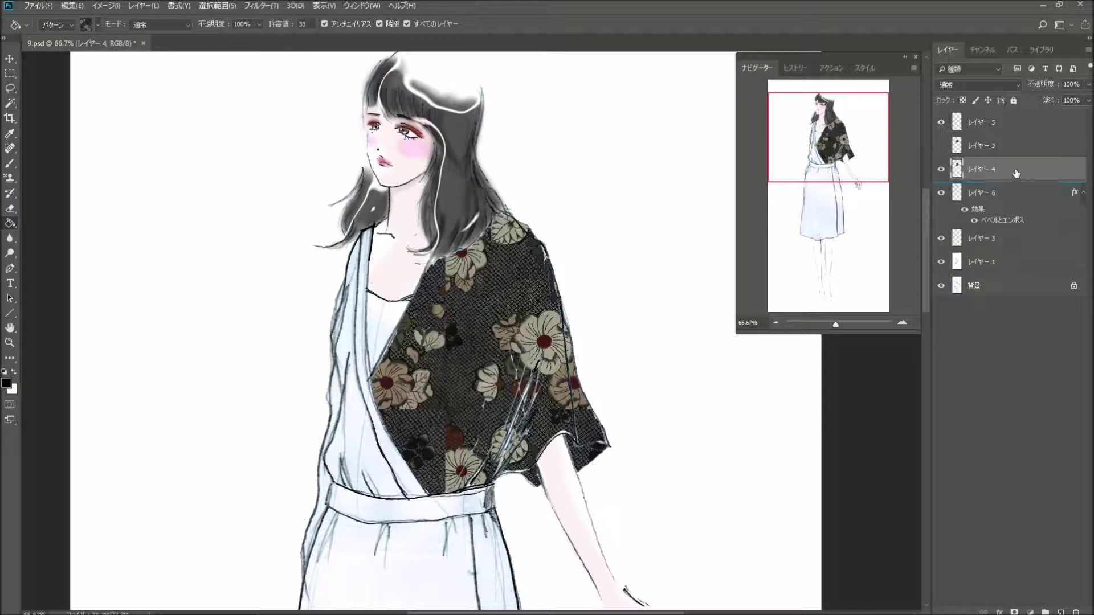
left_click(943, 146)
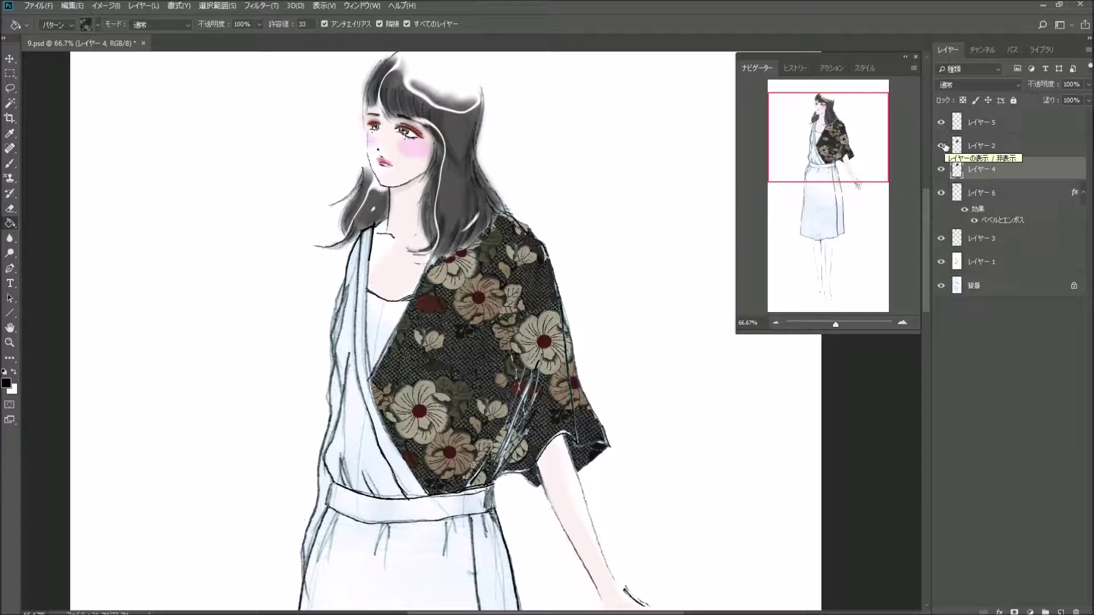
double_click(1027, 171)
left_click(608, 205)
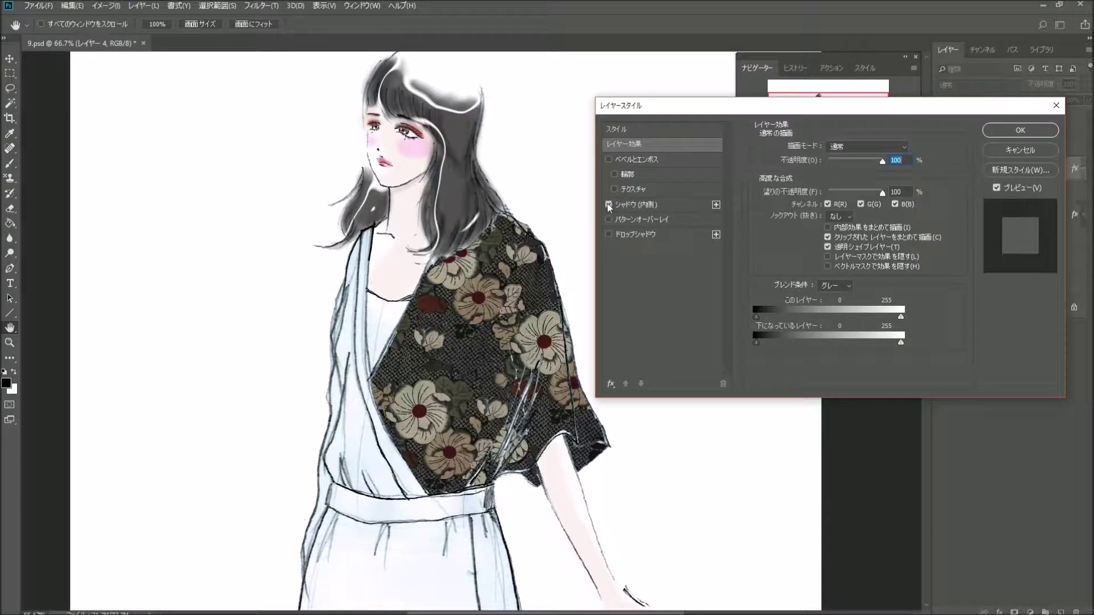
left_click(635, 204)
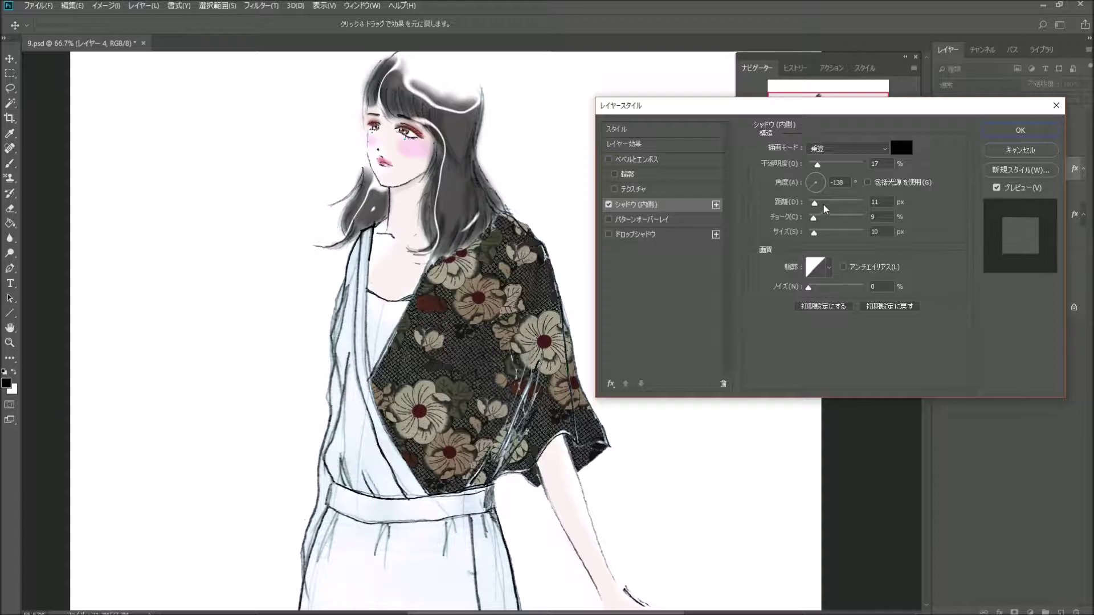
mouse_move(816, 166)
left_mouse_down()
mouse_move(864, 171)
mouse_move(811, 209)
mouse_move(818, 237)
mouse_move(817, 221)
left_mouse_up()
left_click(1020, 130)
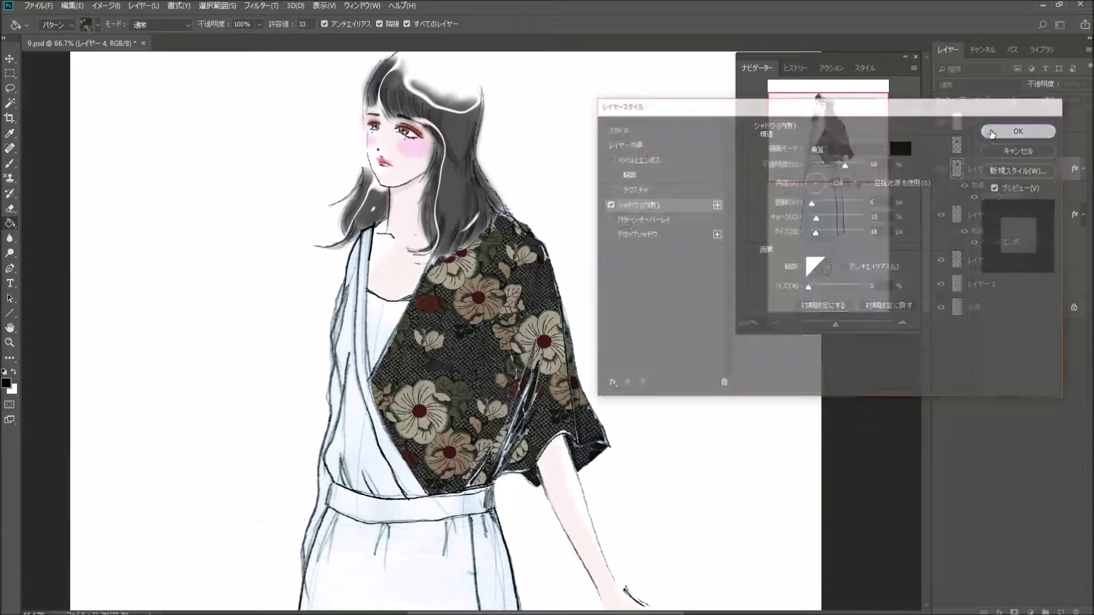
left_click(1024, 147)
Add an Inner Shadow to レイヤー 2 with 33% opacity, 10 px distance and 35 px size.
double_click(1024, 148)
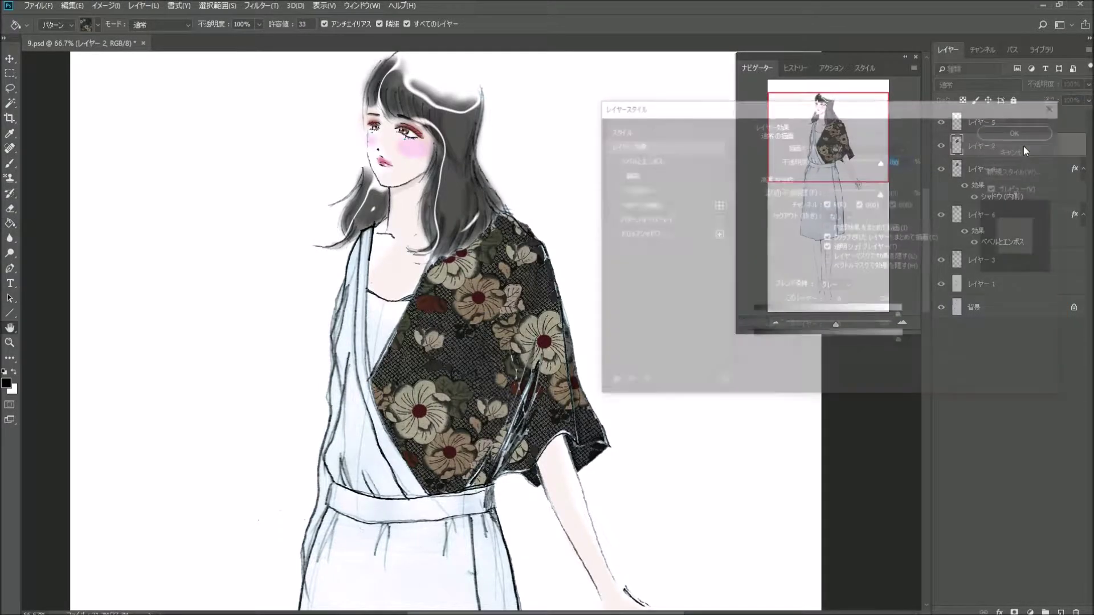
left_click(608, 206)
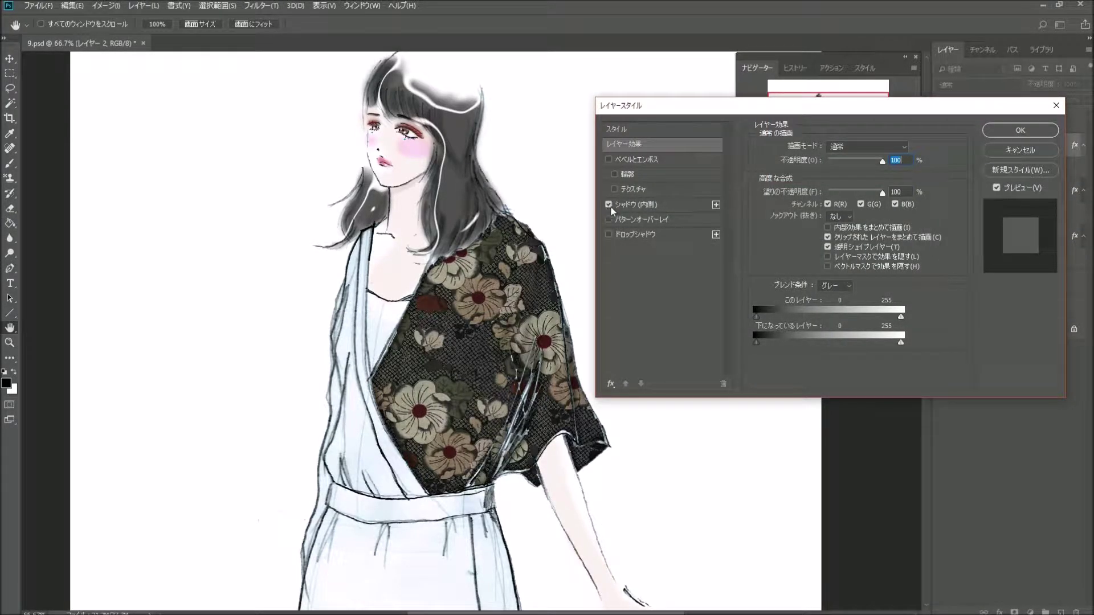
left_click(655, 206)
left_click_drag(816, 234, 818, 234)
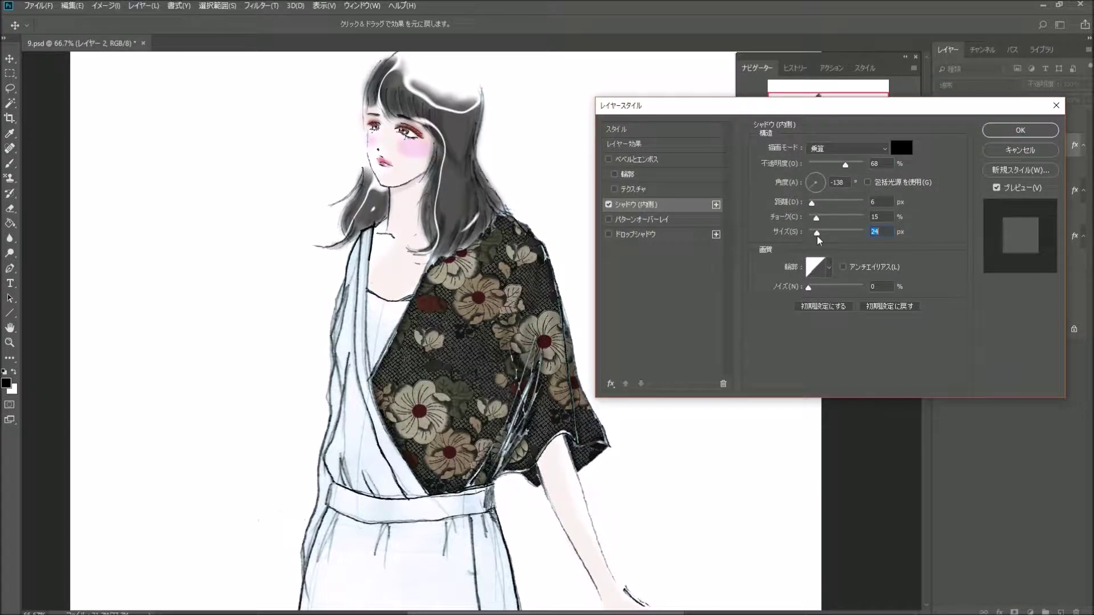
mouse_move(845, 167)
left_mouse_down()
mouse_move(822, 166)
mouse_move(838, 174)
left_mouse_up()
left_click_drag(839, 174, 834, 173)
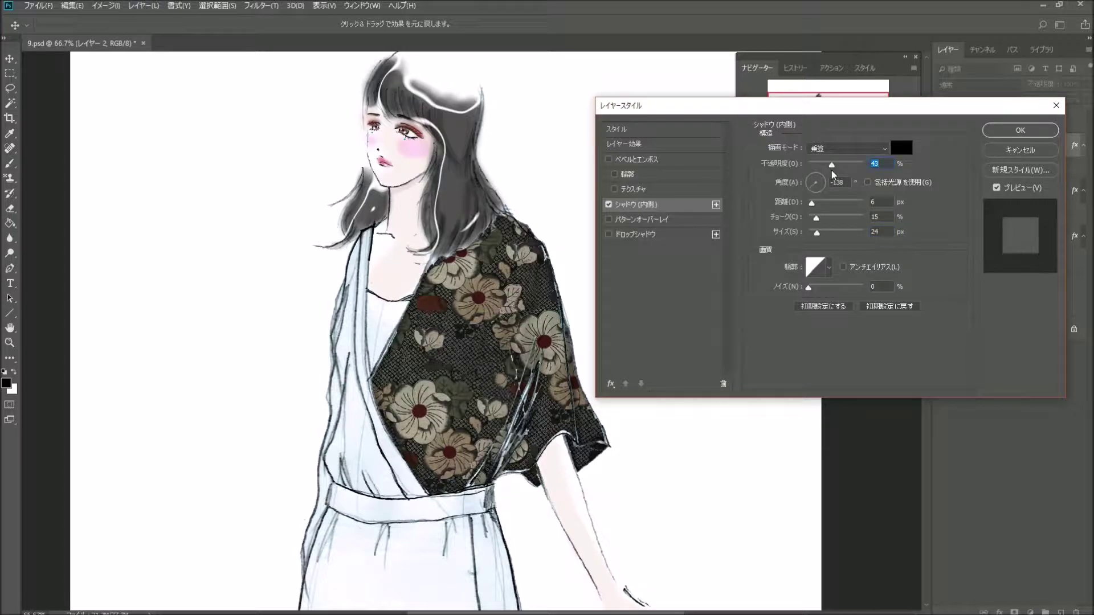
mouse_move(813, 204)
left_mouse_down()
mouse_move(830, 213)
mouse_move(815, 209)
left_mouse_up()
left_click_drag(832, 166, 828, 167)
left_click_drag(818, 237, 821, 239)
left_click(1003, 130)
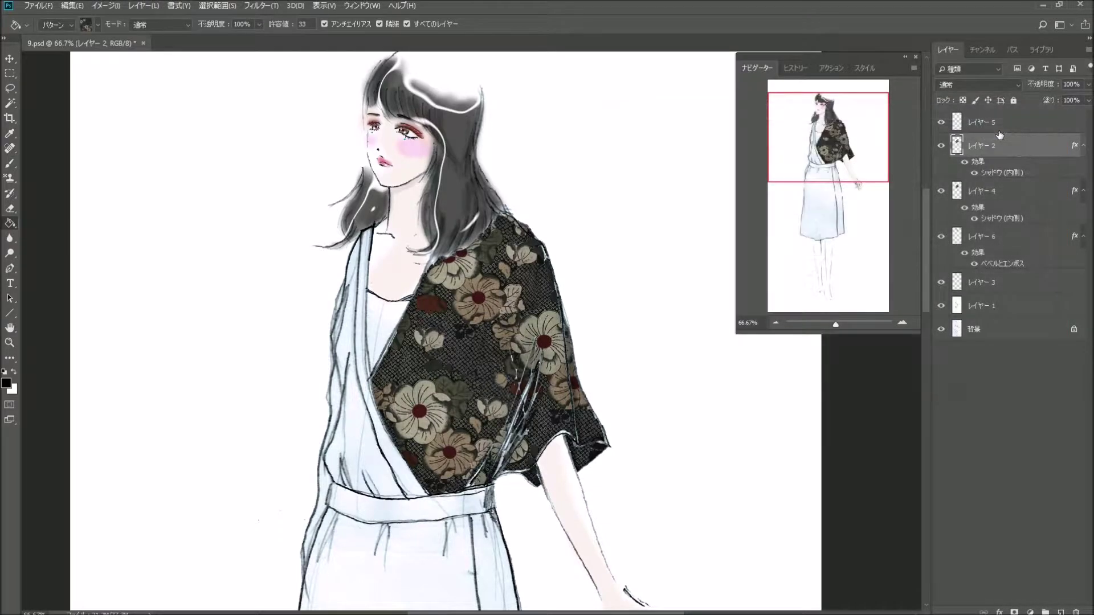
Make レイヤー 5 active and pick the plain black pattern for the Paint Bucket.
left_click(1006, 130)
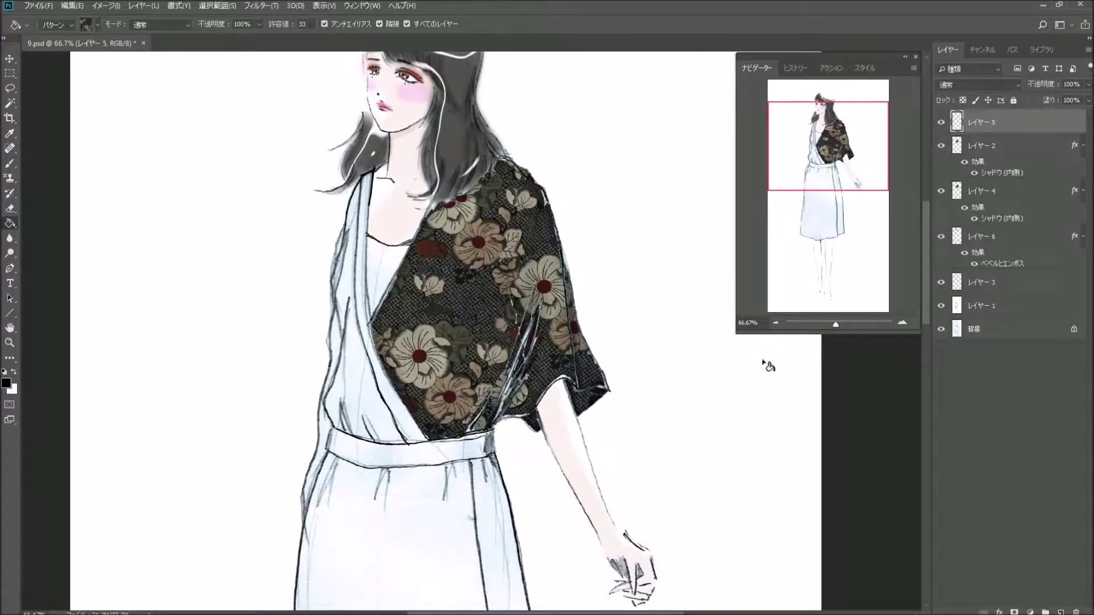
left_click(776, 323)
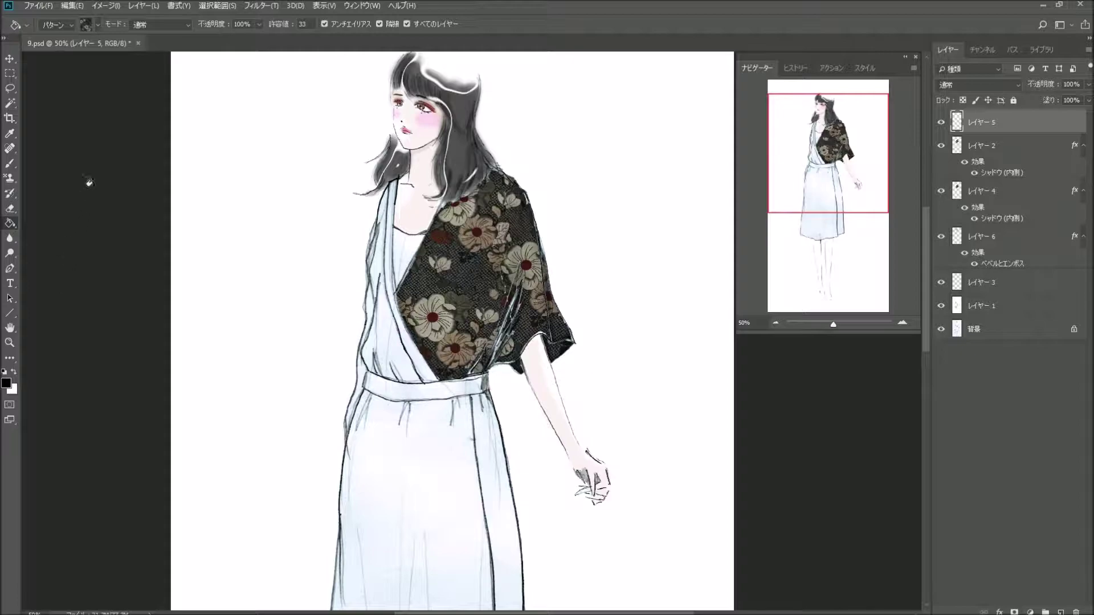
left_click(86, 26)
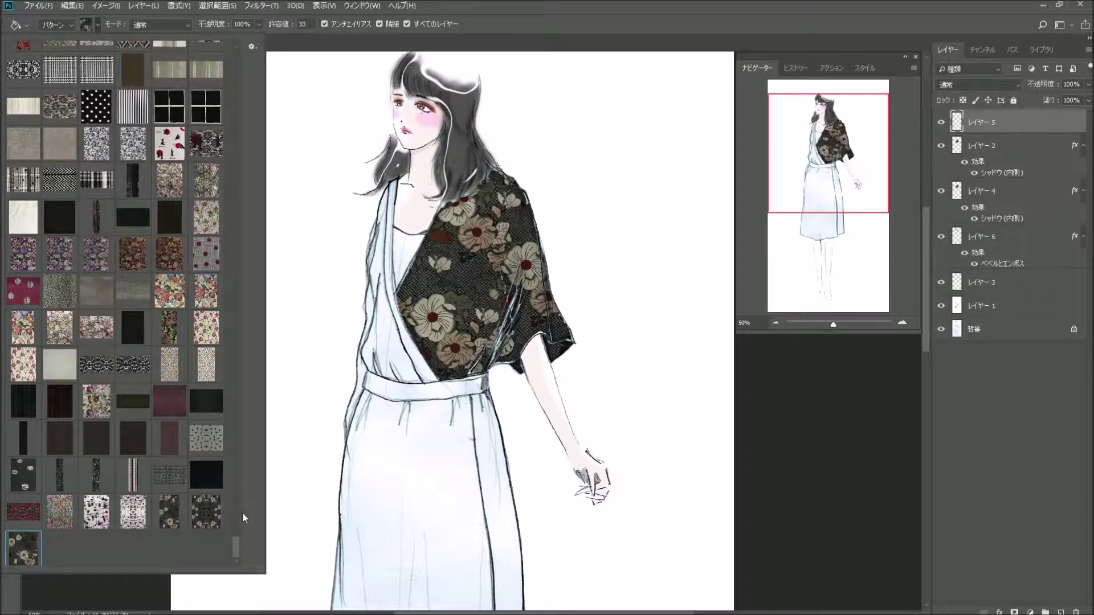
left_click_drag(235, 542, 237, 529)
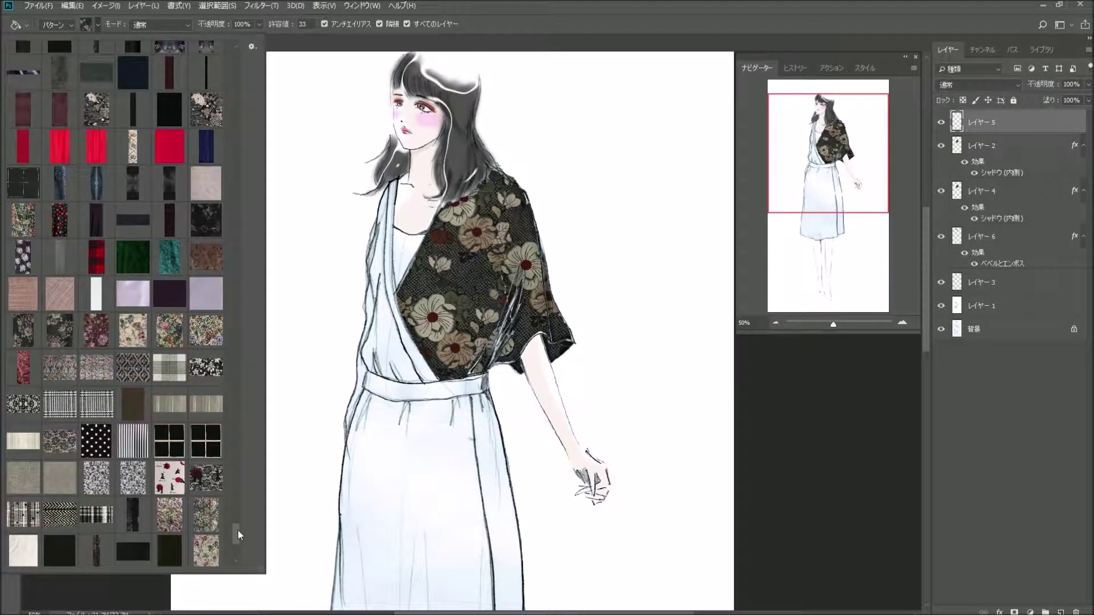
scroll(238, 529, "up", 5)
left_click(169, 283)
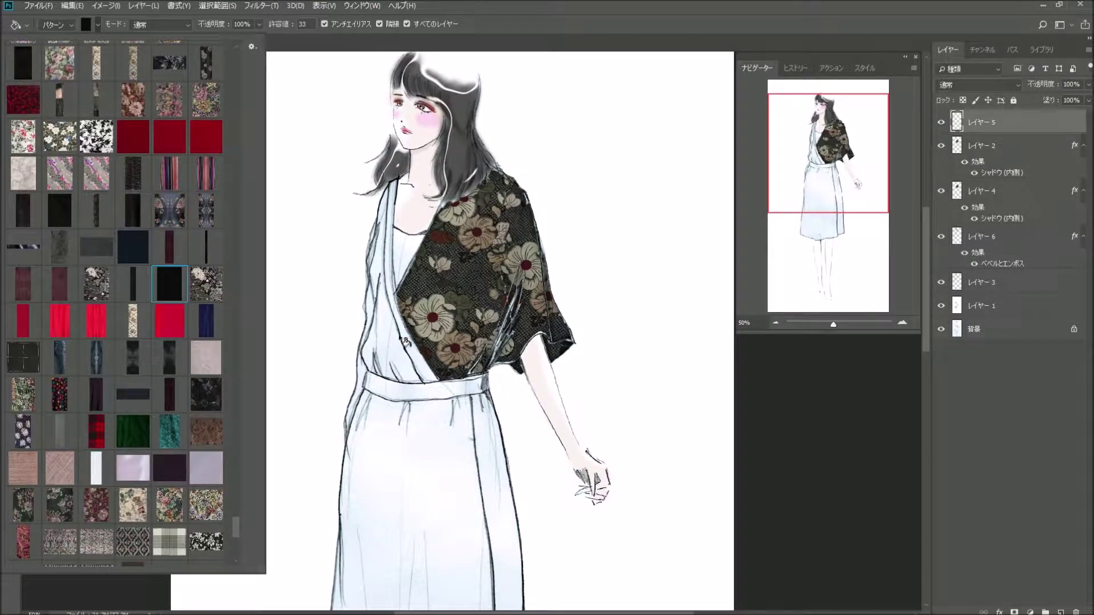
Fill the neckline lapel strip black and inspect it at 100% zoom.
left_click(393, 273)
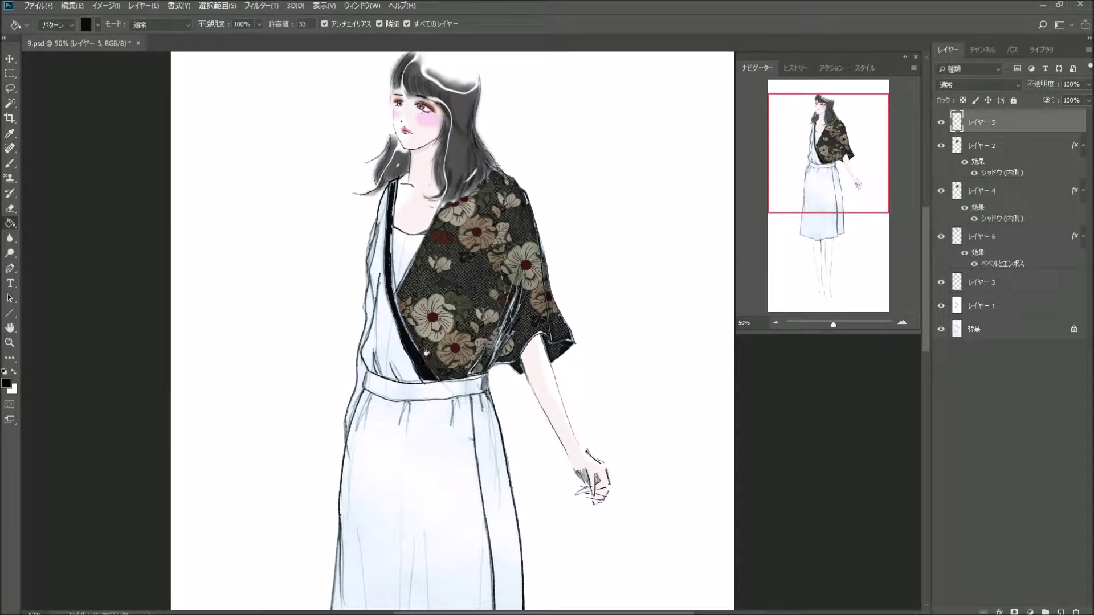
key("ctrl+z")
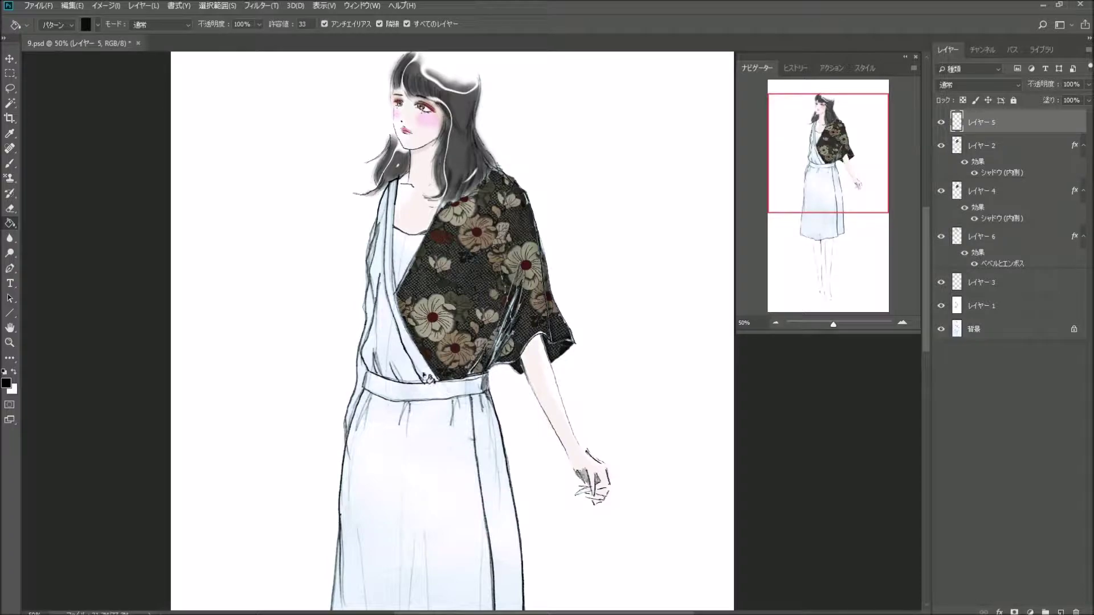
left_click(426, 377)
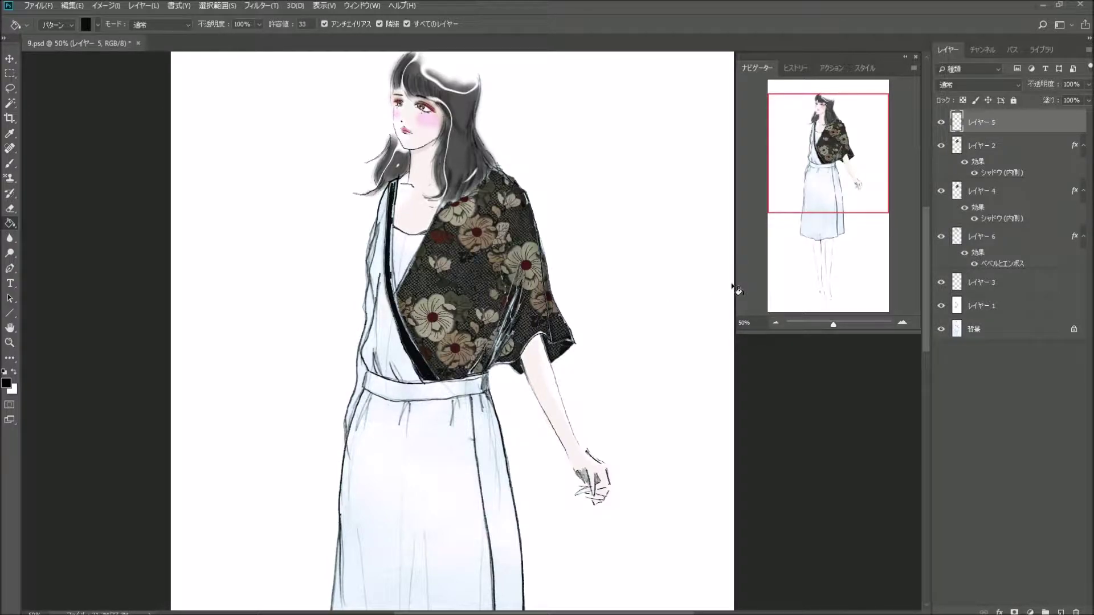
left_click(903, 324)
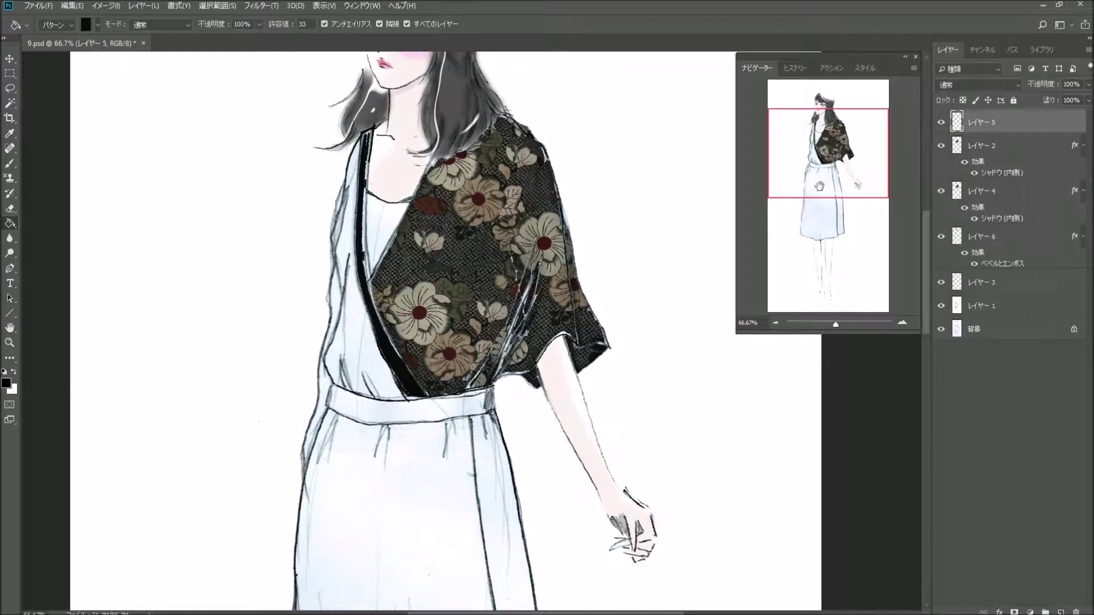
left_click(902, 323)
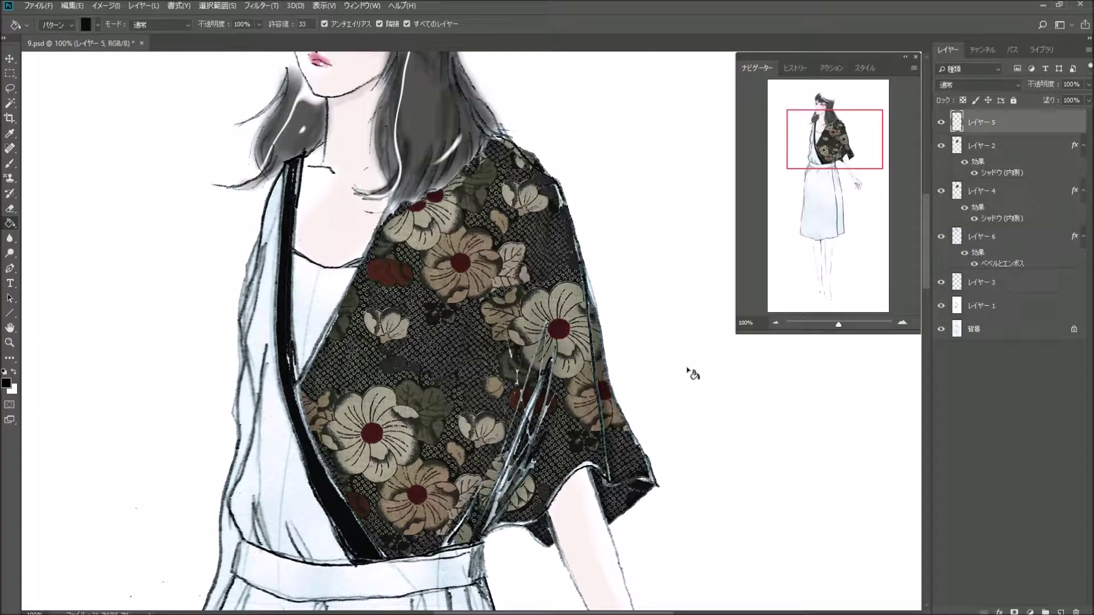
left_click(776, 324)
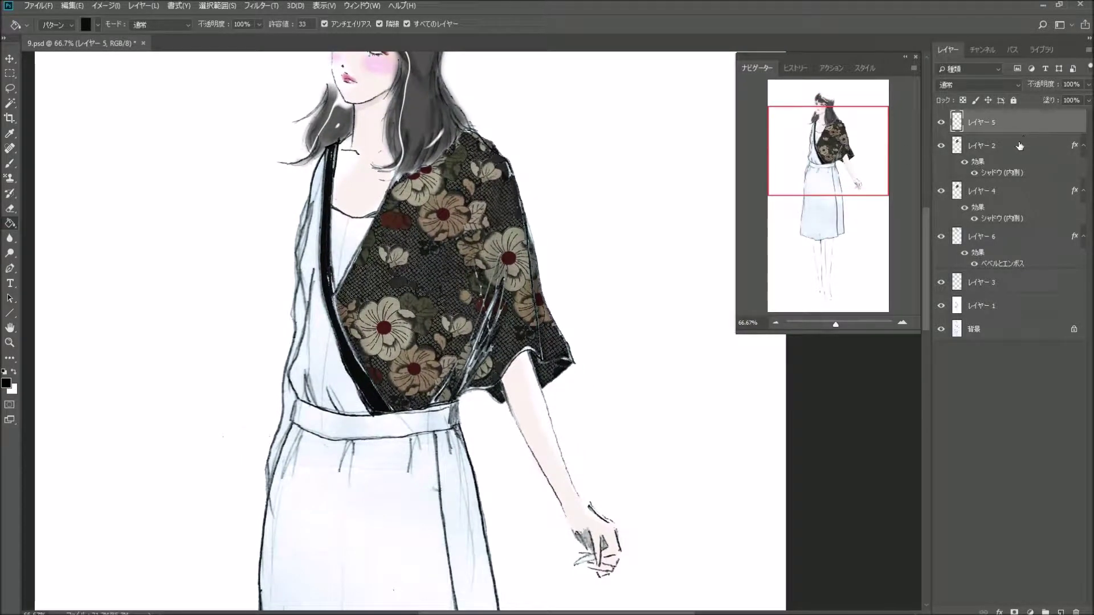
Give レイヤー 5 an Inner Shadow at 58% opacity and 8 px size.
double_click(1026, 122)
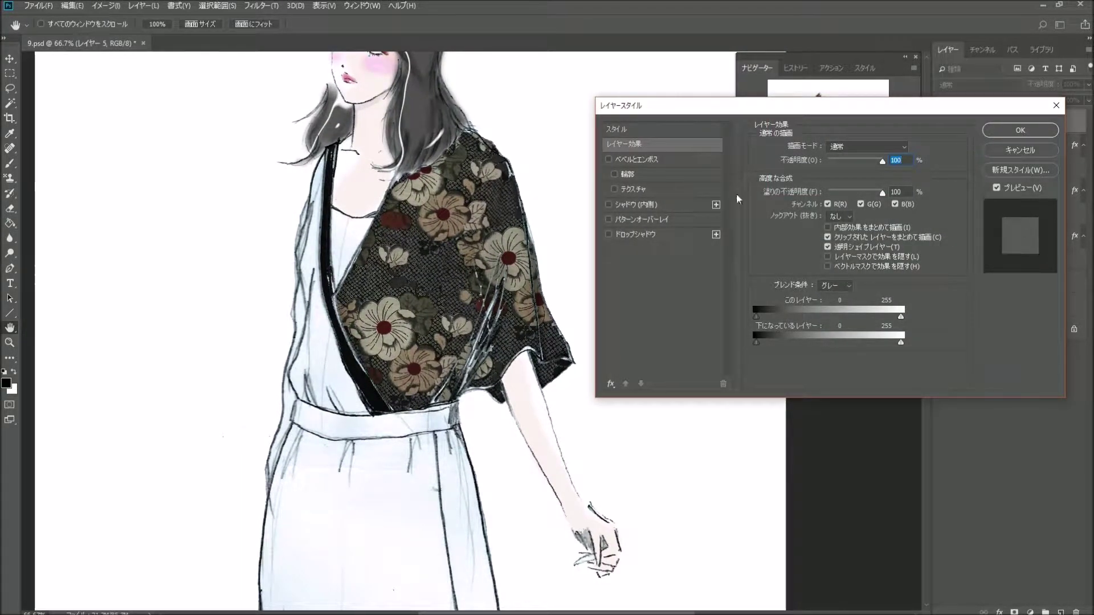
left_click(609, 204)
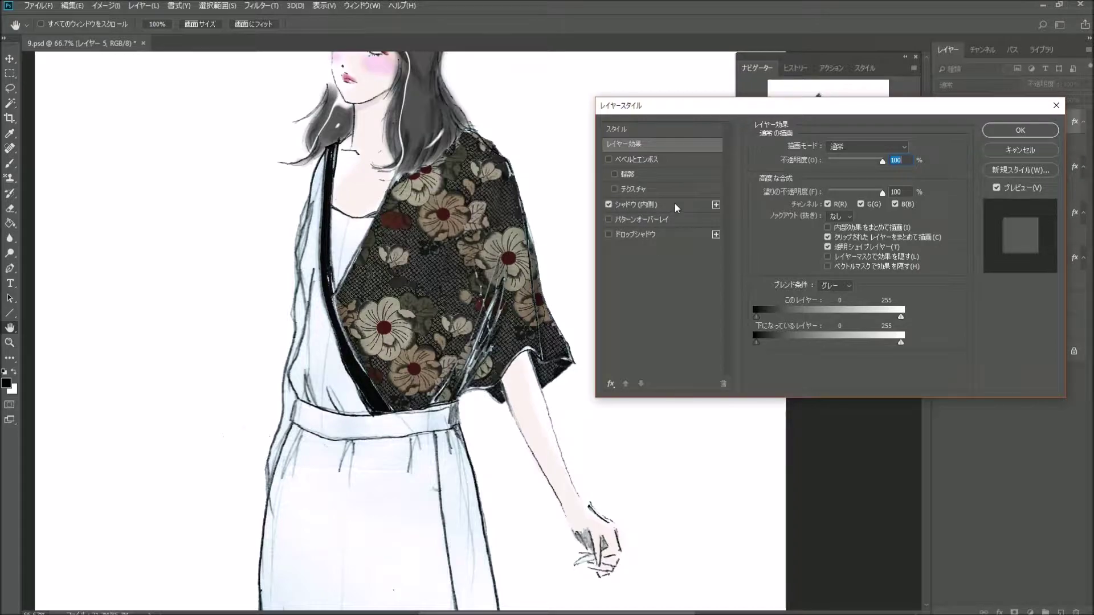
left_click(638, 205)
left_click_drag(826, 165, 840, 165)
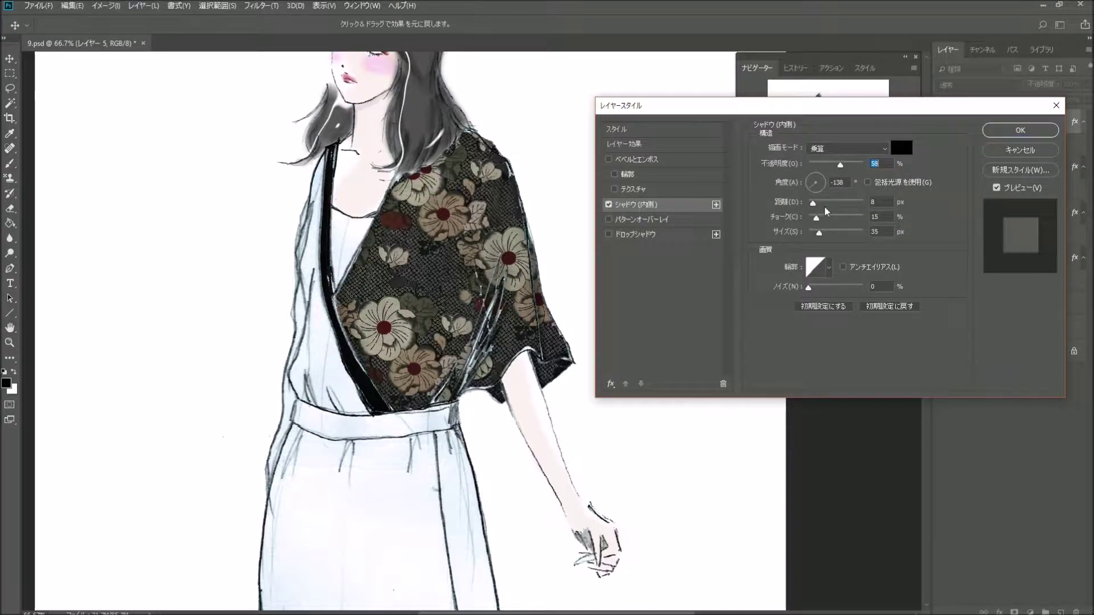
left_click_drag(819, 232, 814, 232)
left_click(813, 203)
left_click(1010, 131)
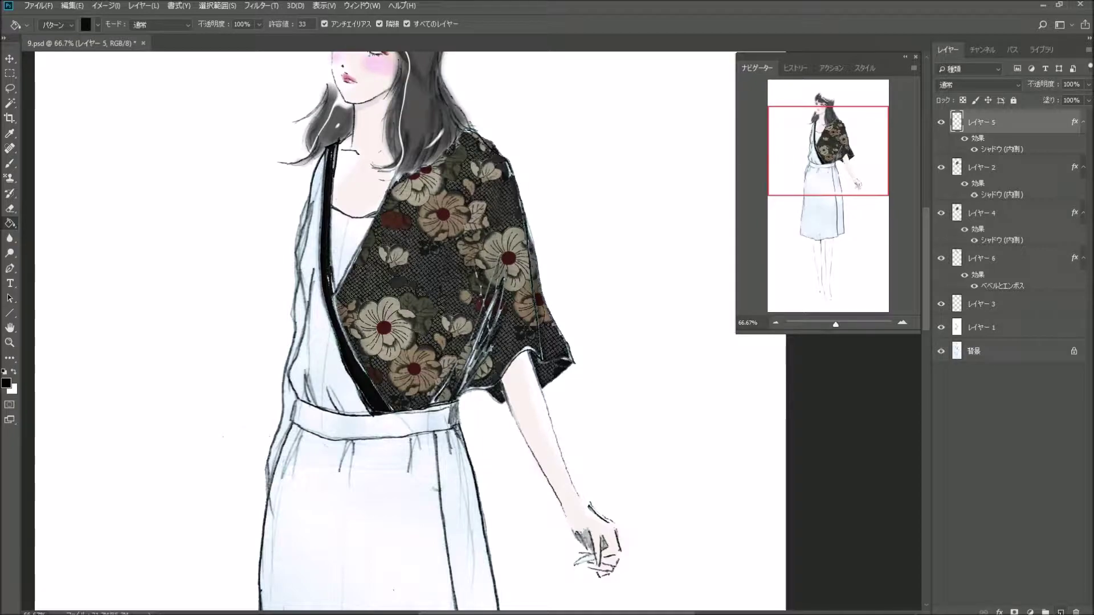
Add a new empty layer, レイヤー 7, above レイヤー 5.
key("ctrl+shift+alt+n")
scroll(730, 307, "down", 3)
scroll(729, 308, "down", 3)
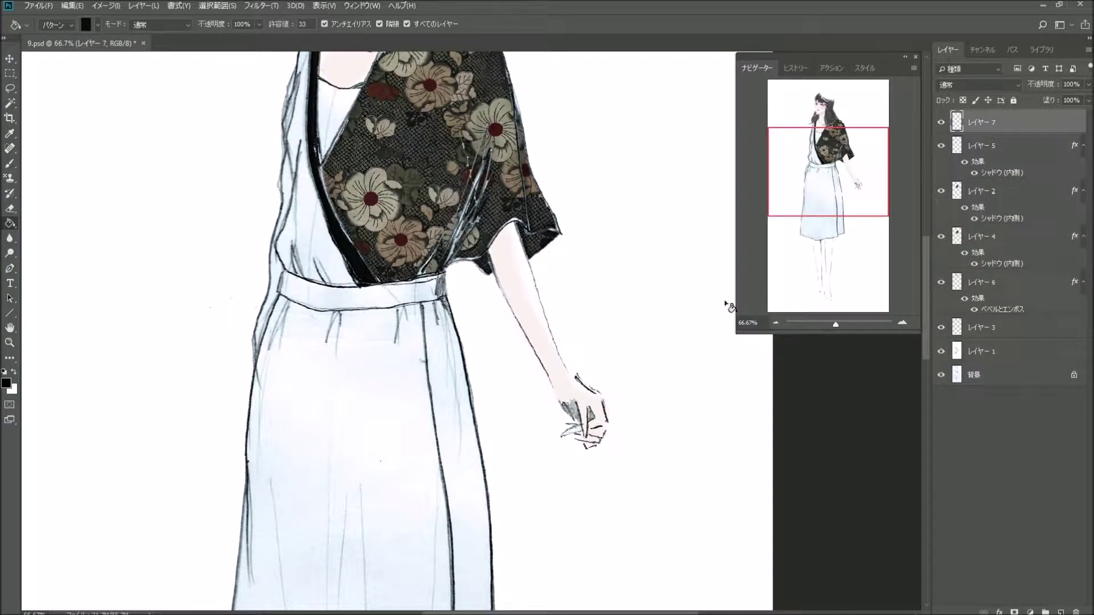
Fill the waist belt, including both ends, solid black on レイヤー 7.
left_click(312, 299)
left_click(290, 292)
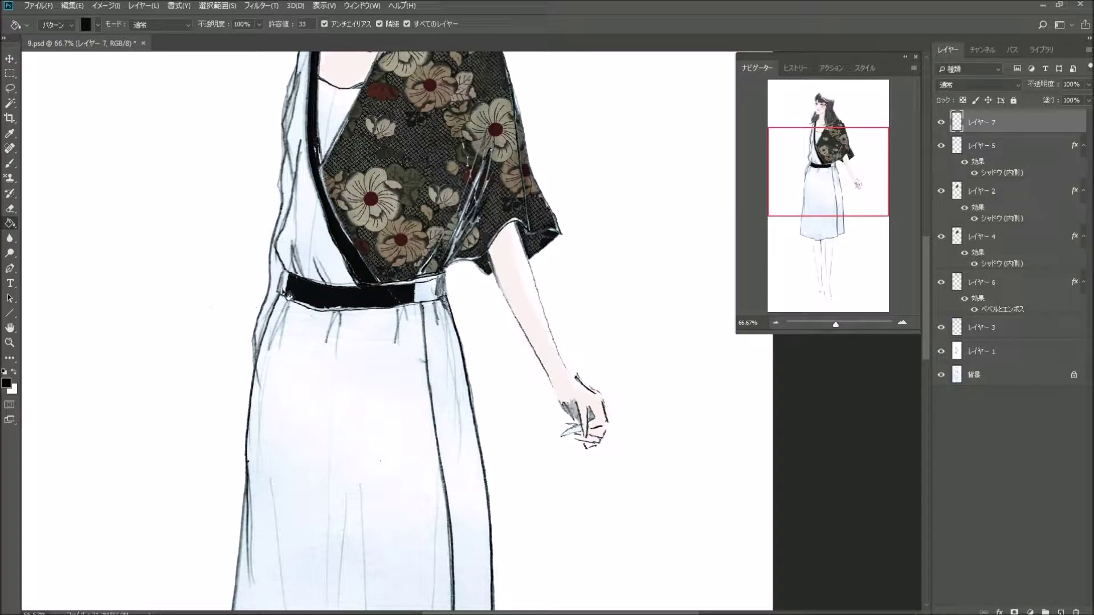
left_click(283, 290)
left_click(426, 292)
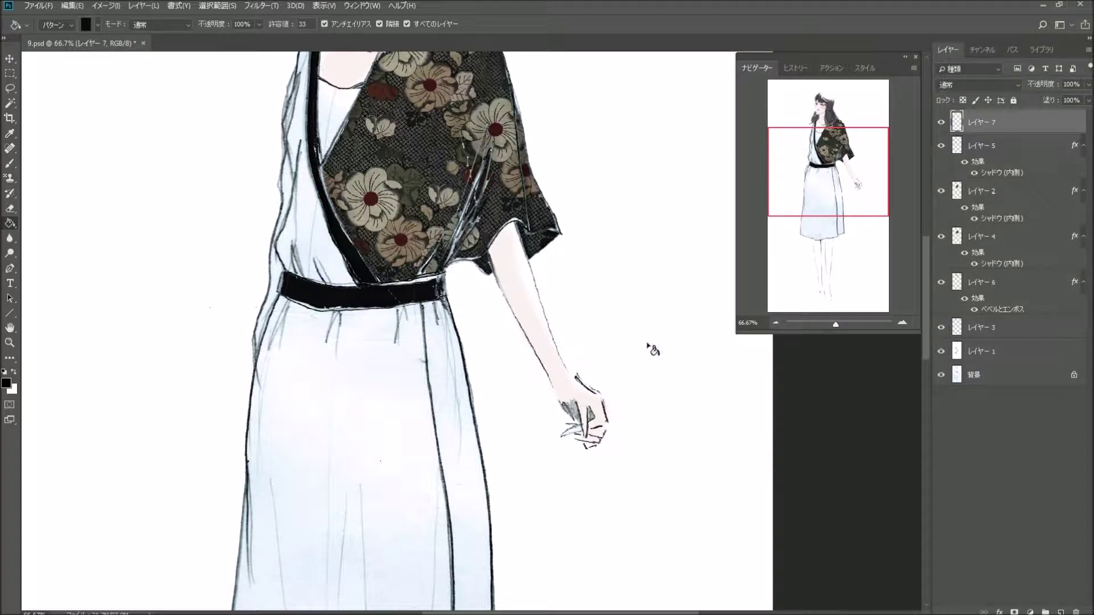
Give the belt layer an Inner Shadow and add new empty レイヤー 8.
double_click(1029, 126)
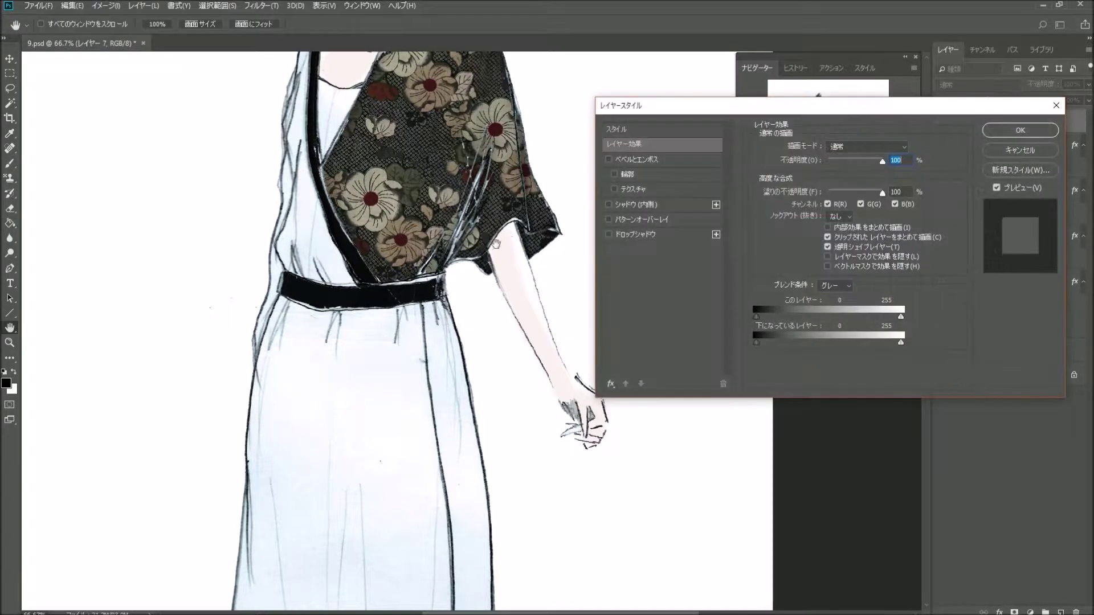
left_click(609, 205)
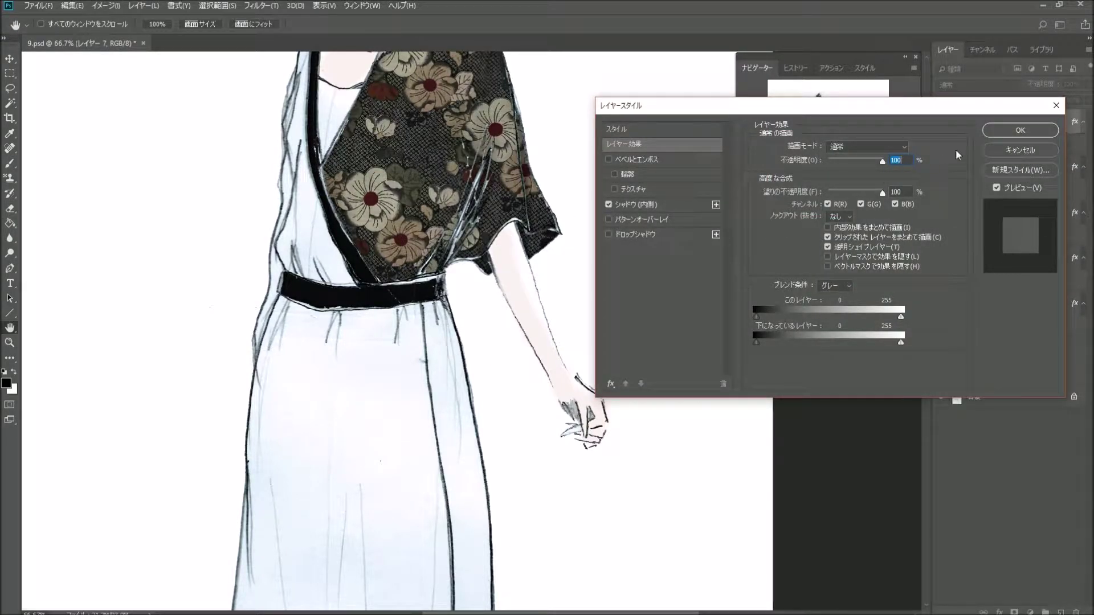
left_click(1008, 131)
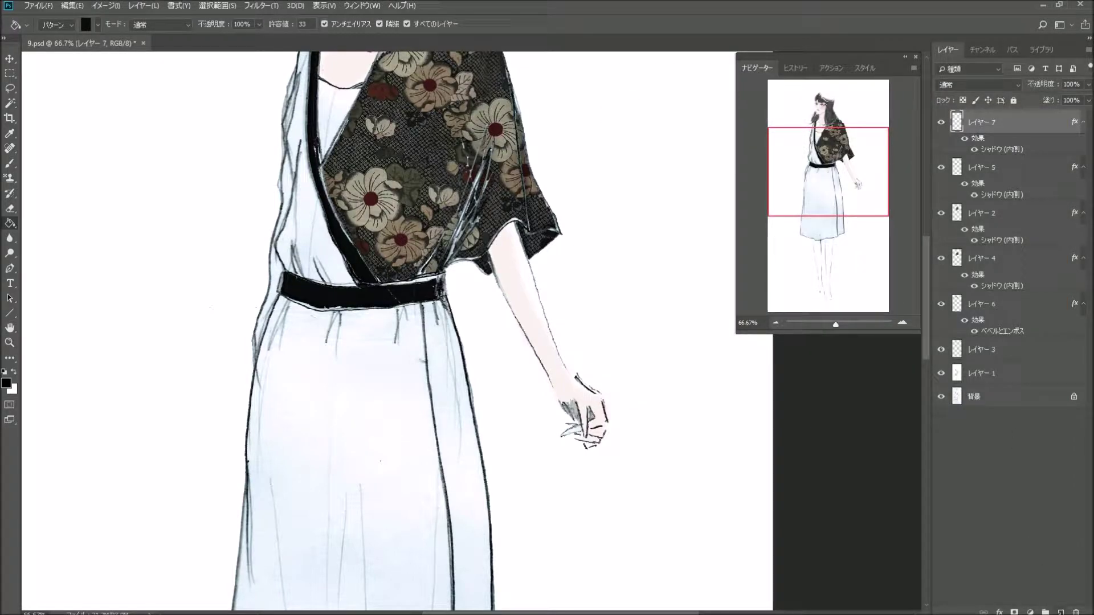
left_click(1061, 612)
left_click(776, 324)
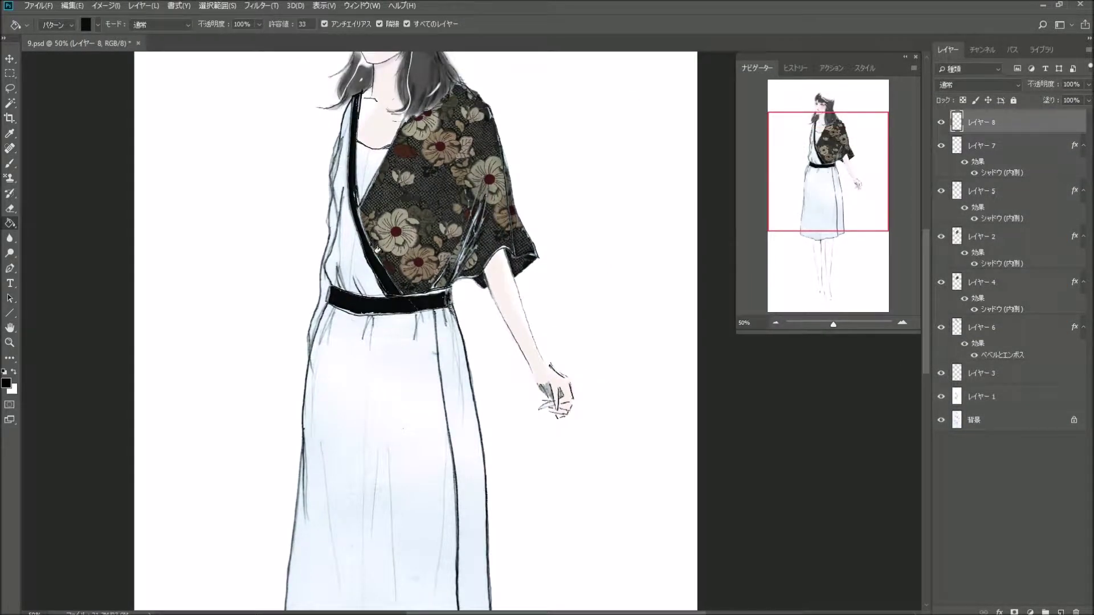
Fill the inner collar and the strips beside it black on レイヤー 8.
left_click(354, 250)
left_click(341, 271)
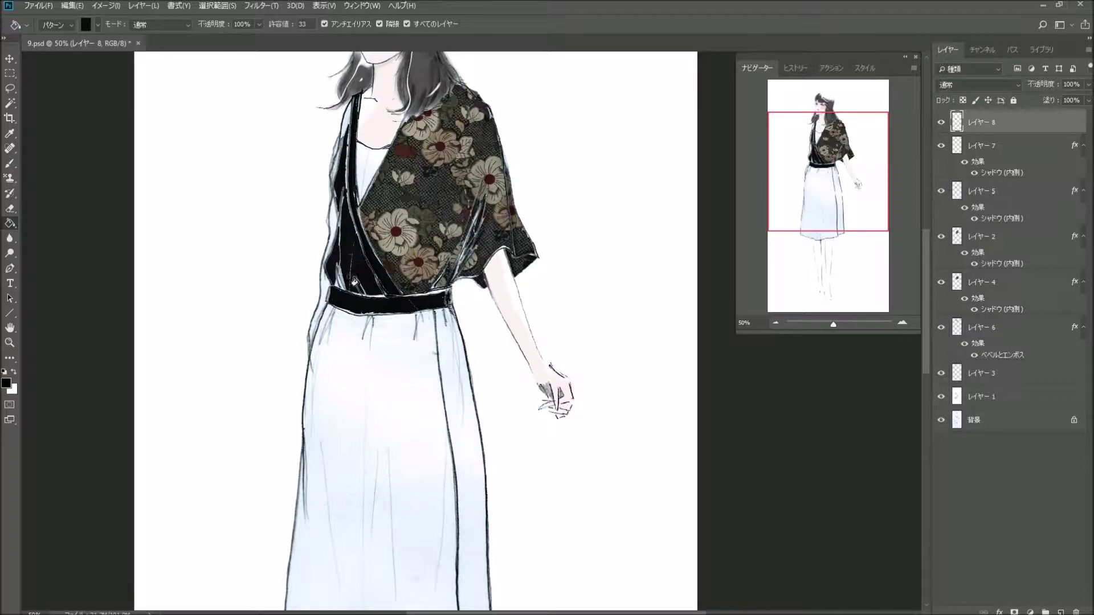
left_click(346, 291)
left_click(351, 130)
left_click(341, 180)
Give the collar layer an Inner Shadow and add new empty レイヤー 9.
double_click(1026, 122)
left_click(609, 205)
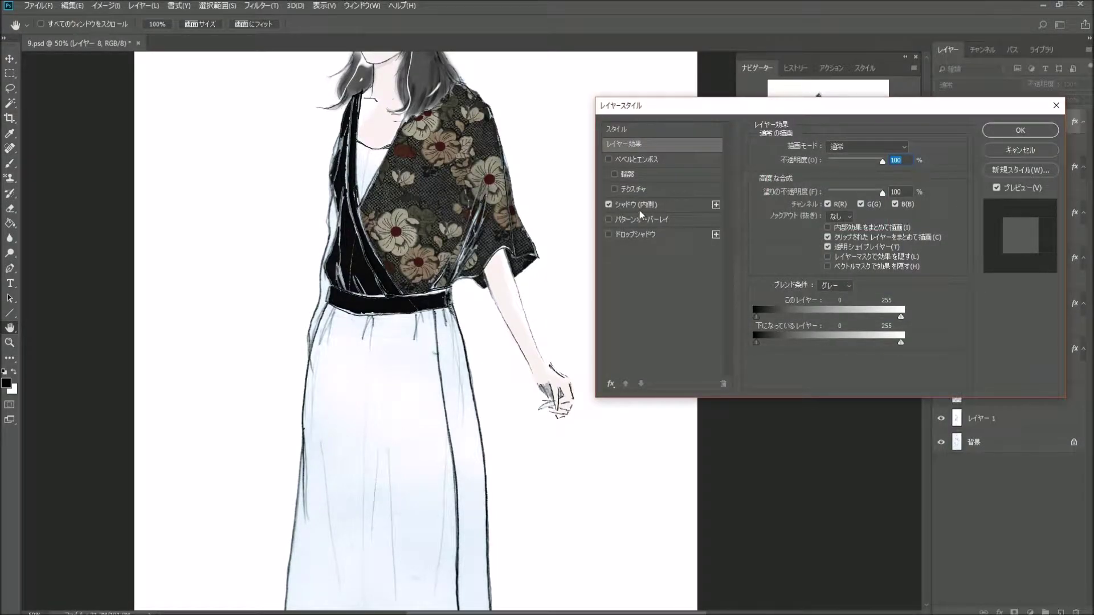
left_click(1006, 131)
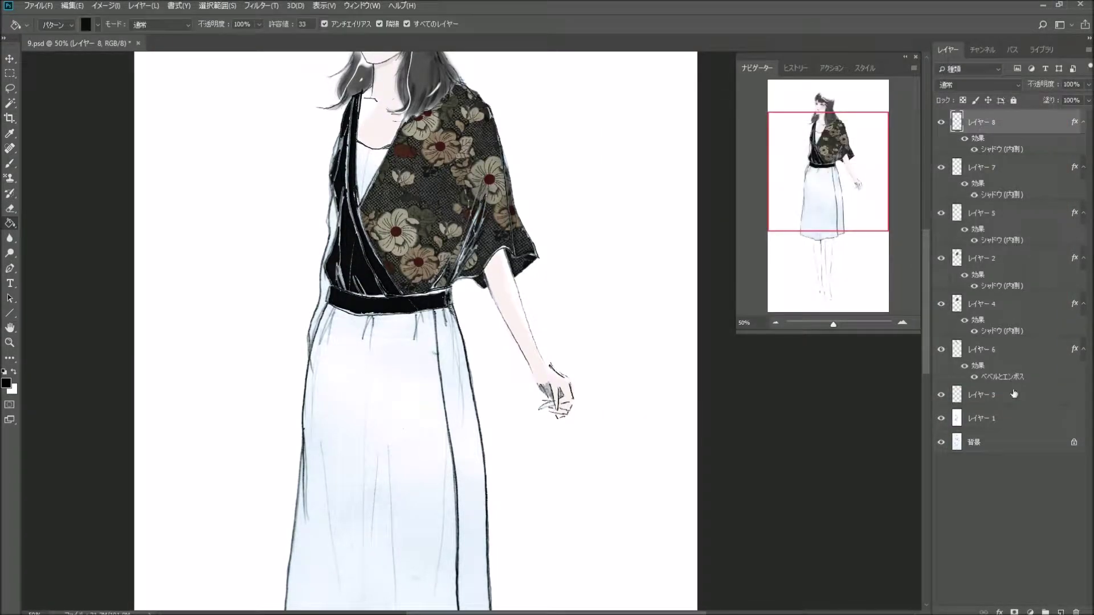
left_click(1059, 611)
Fill the left bodice area black on レイヤー 9.
left_click(325, 311)
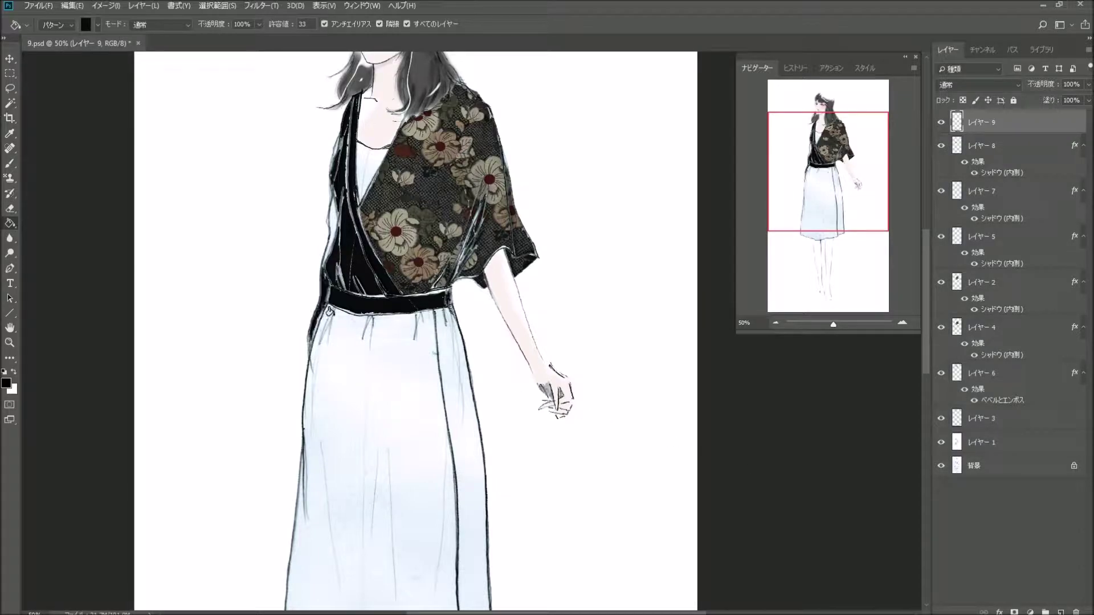
left_click(340, 243)
key("h")
Give レイヤー 9 an Inner Shadow, then zoom out to show the whole skirt.
double_click(1020, 122)
left_click(609, 206)
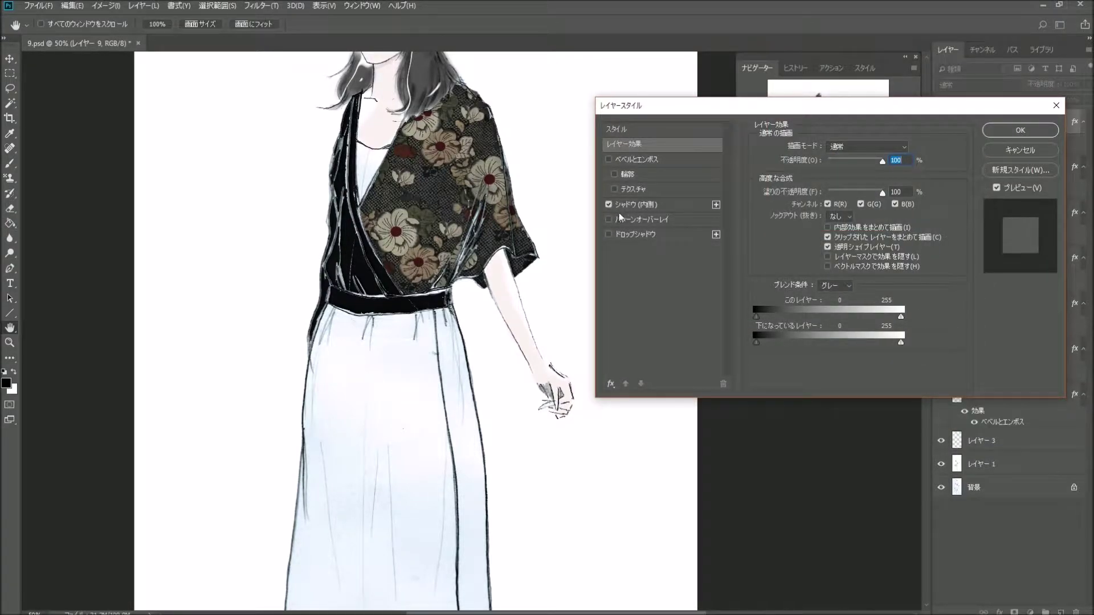
left_click(690, 209)
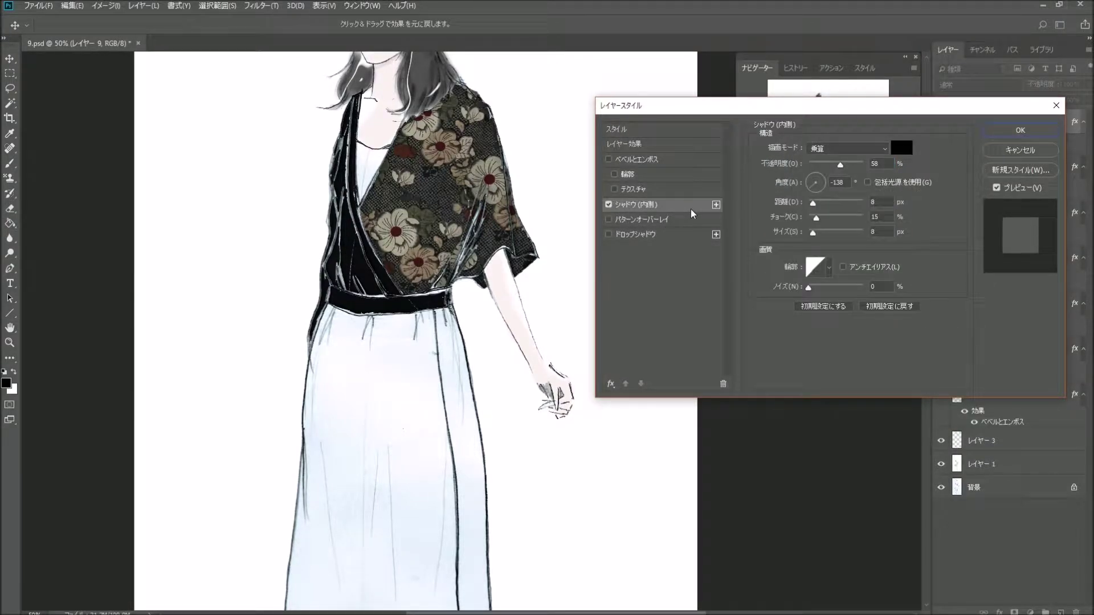
left_click(1020, 131)
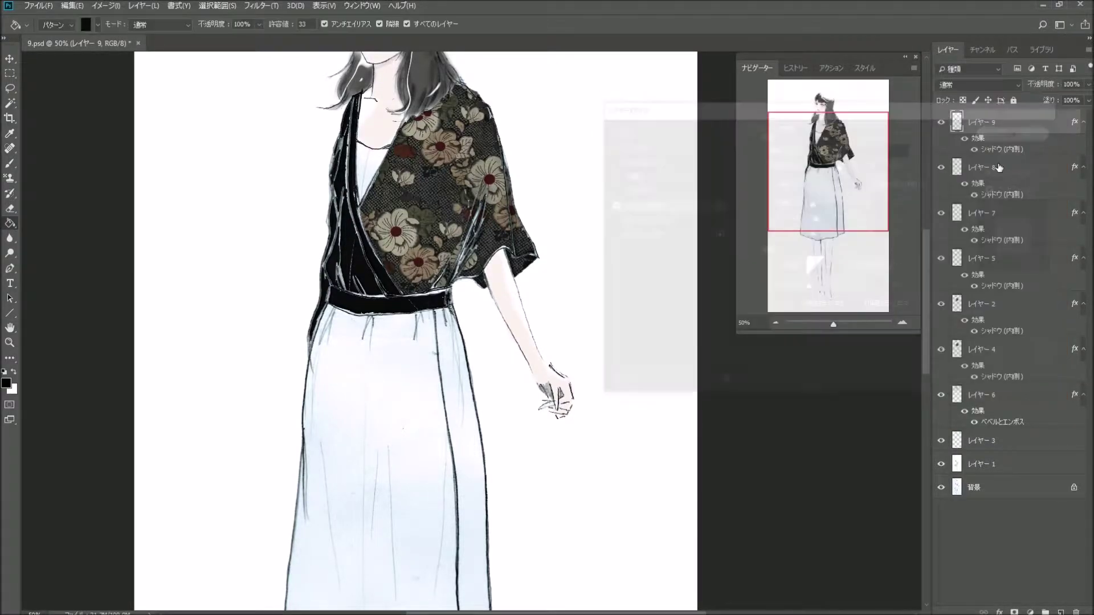
left_click(777, 321)
scroll(439, 305, "down", 5)
Move the skirt fill to new レイヤー 10 and give it an Inner Shadow.
left_click(454, 358)
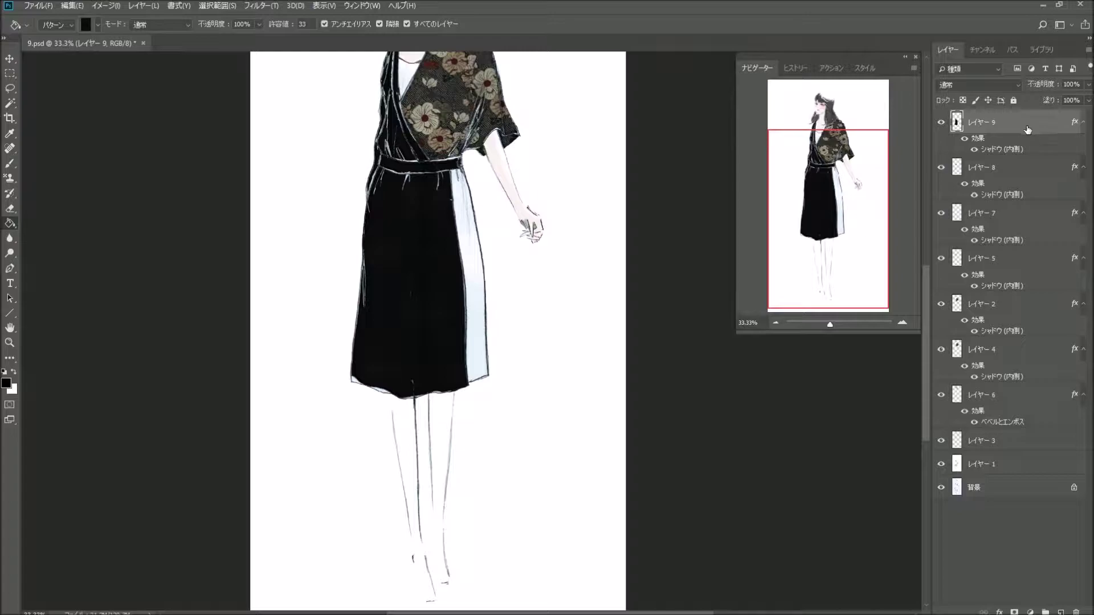
key("ctrl+z")
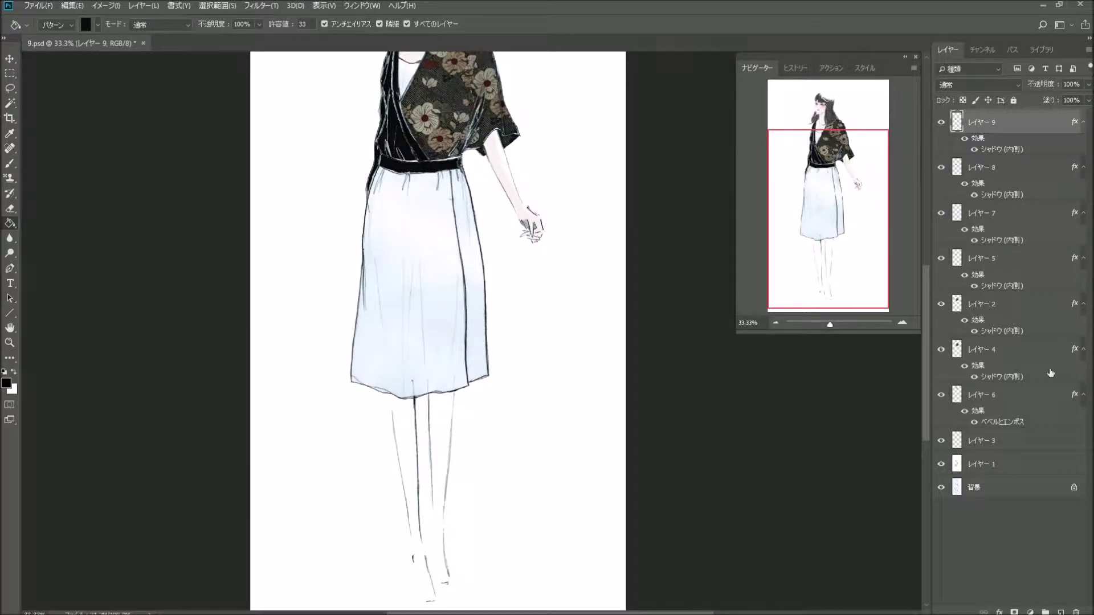
left_click(1061, 612)
left_click(436, 313)
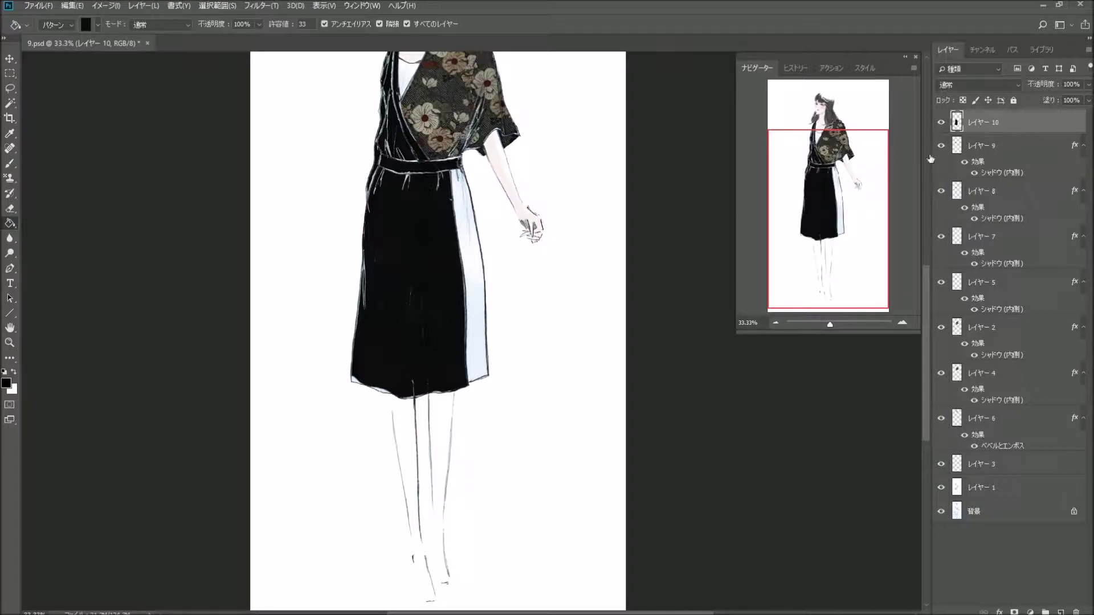
double_click(1024, 127)
left_click(609, 204)
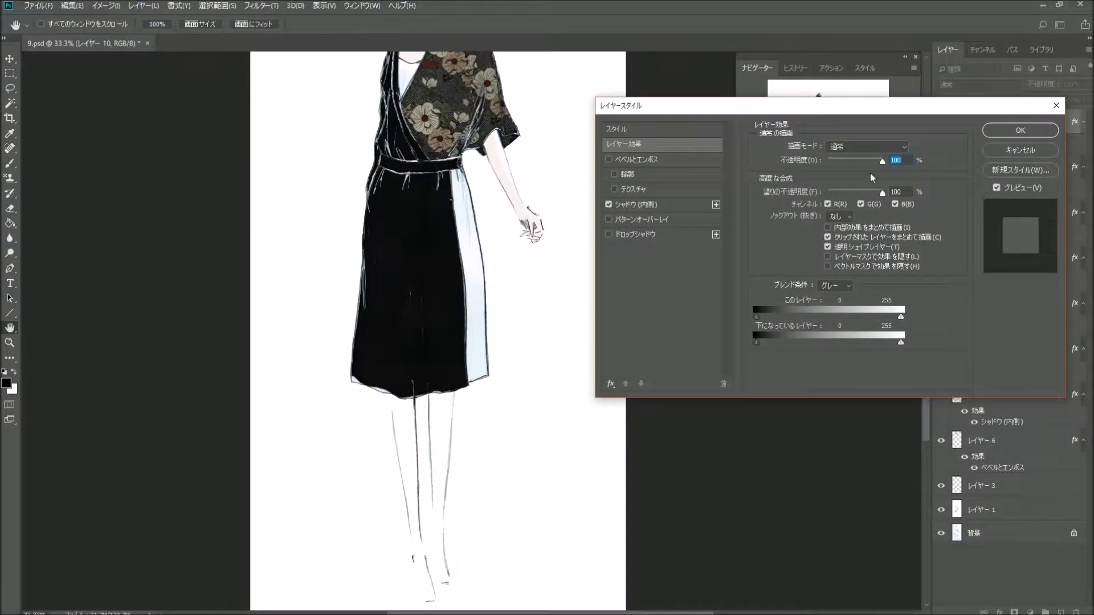
left_click(1020, 130)
Fill the skirt's right white strip black on new レイヤー 11 with an Inner Shadow.
left_click(1061, 612)
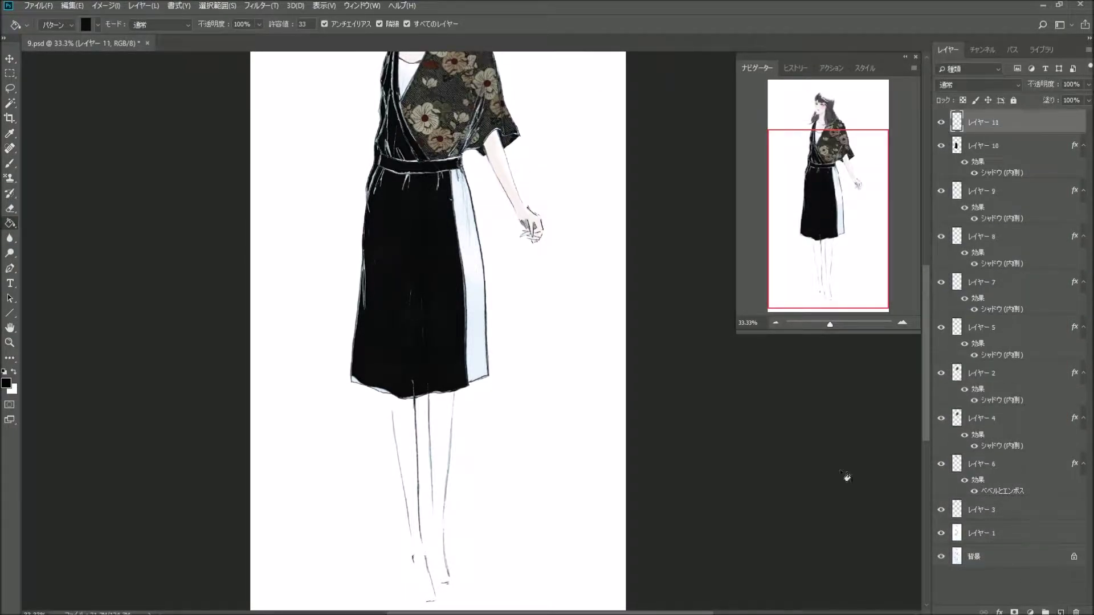
left_click(482, 317)
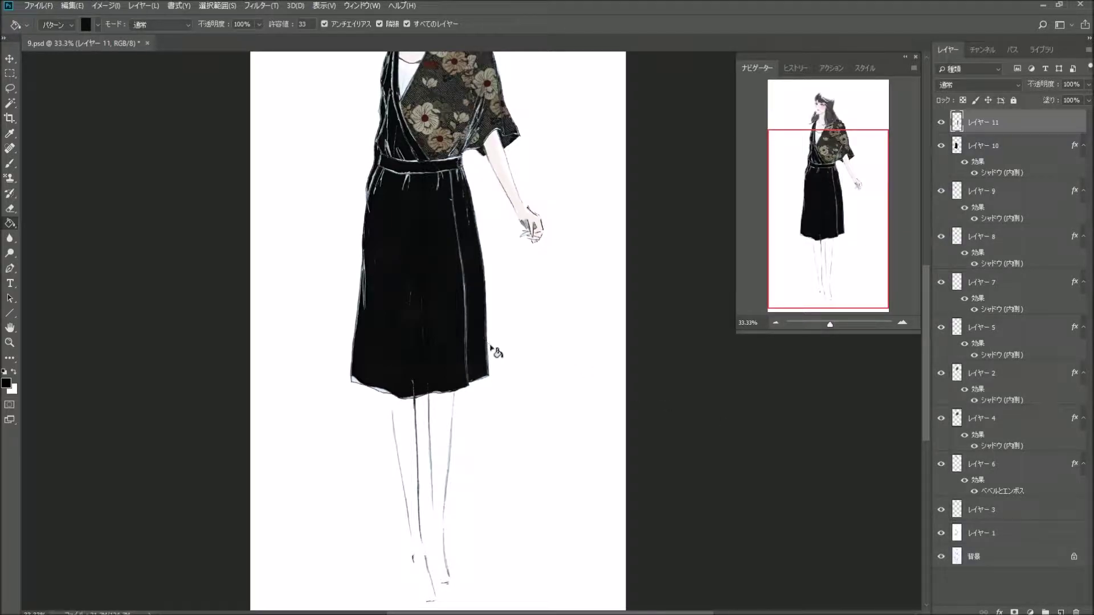
double_click(1051, 124)
left_click(609, 204)
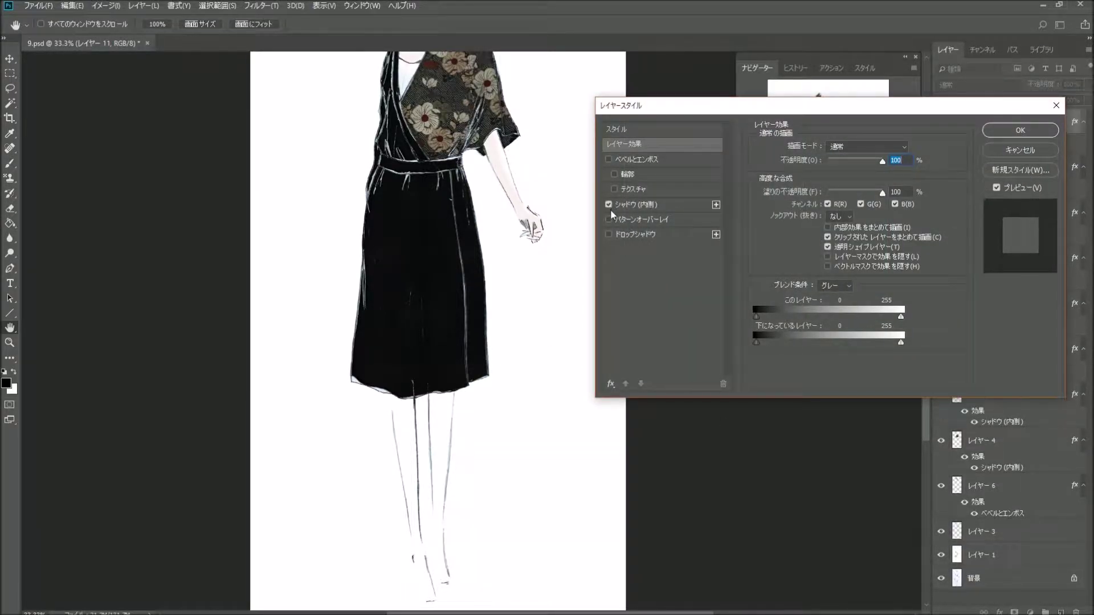
left_click(1006, 133)
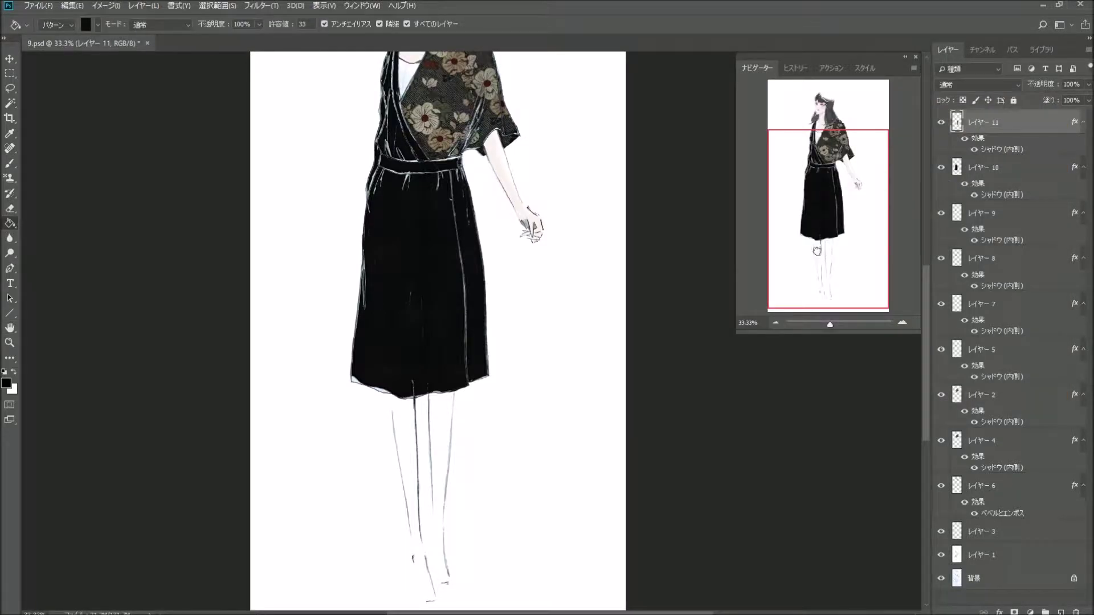
left_click_drag(818, 251, 817, 239)
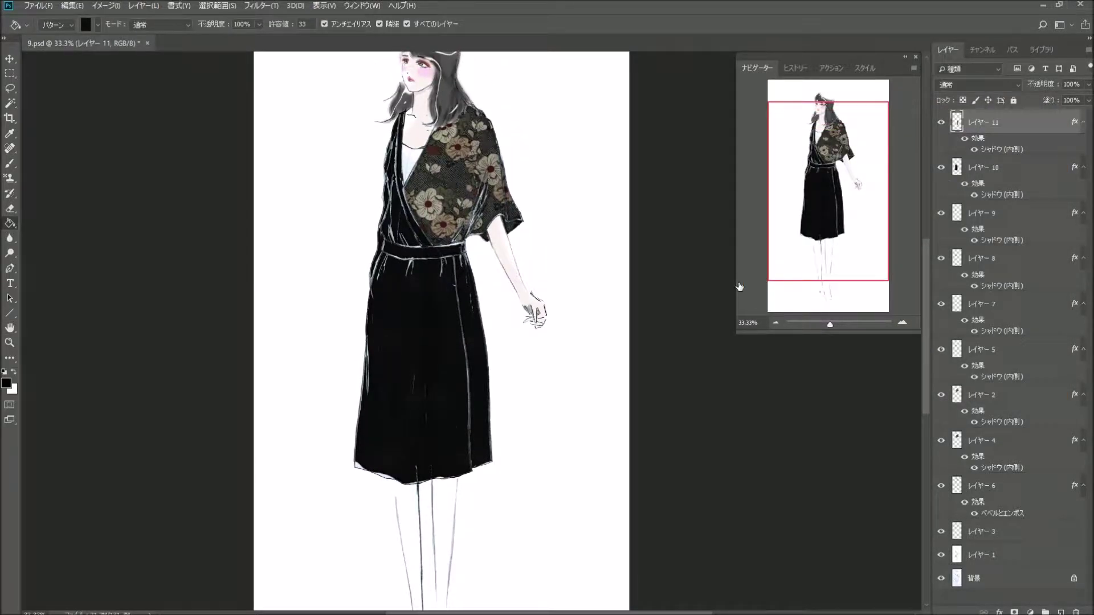
Add Bevel and Emboss to レイヤー 10 with a Linear gloss contour and 501% depth.
left_click(1030, 174)
double_click(1031, 174)
left_click(1023, 170)
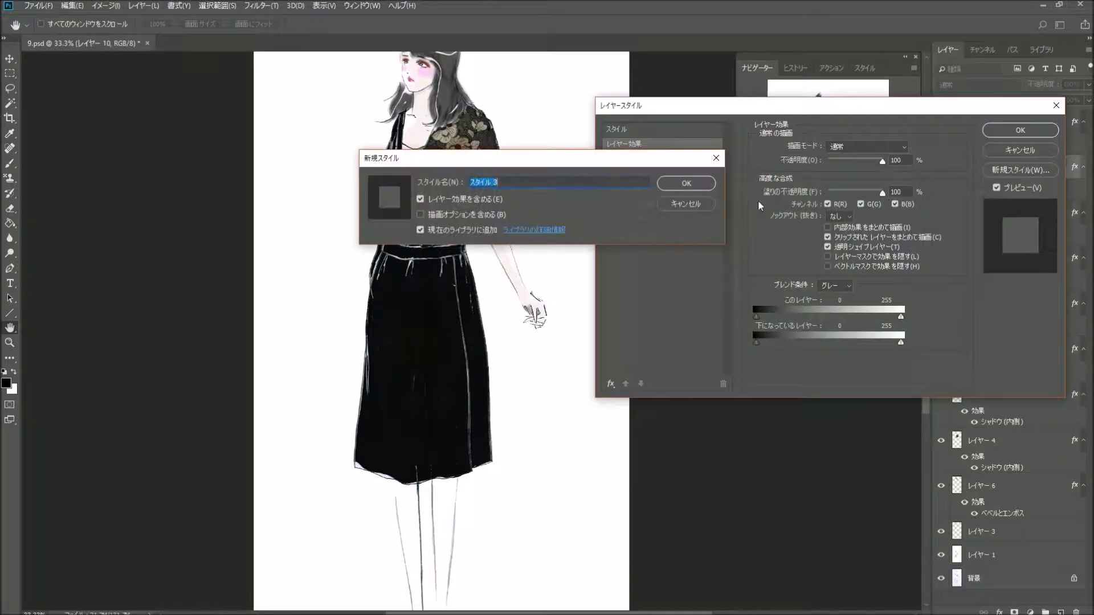
left_click(674, 204)
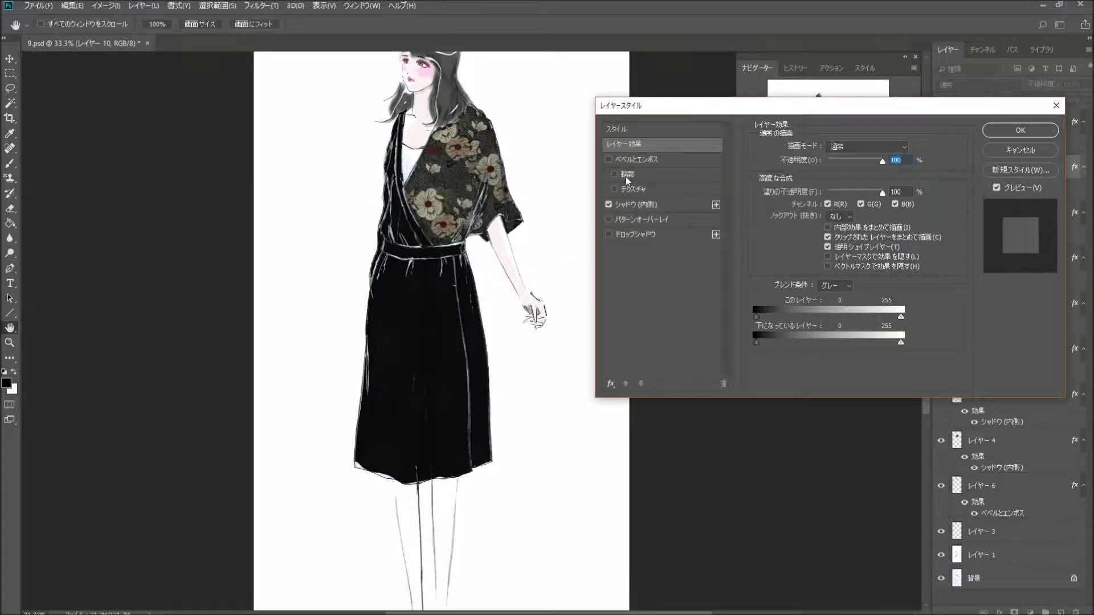
left_click(609, 160)
left_click(681, 162)
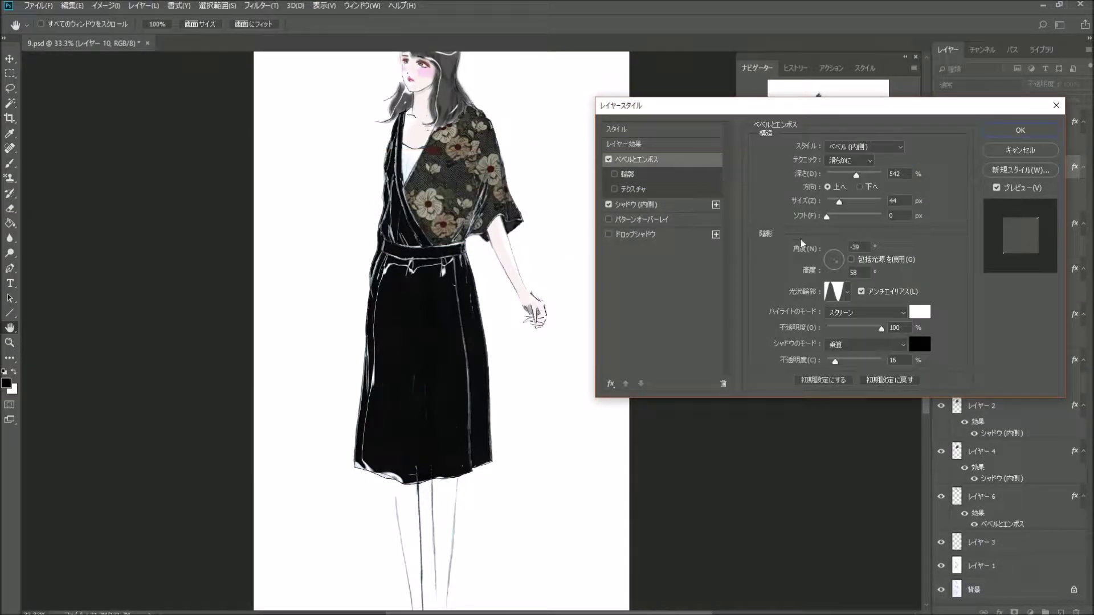
left_click(847, 291)
left_click(778, 317)
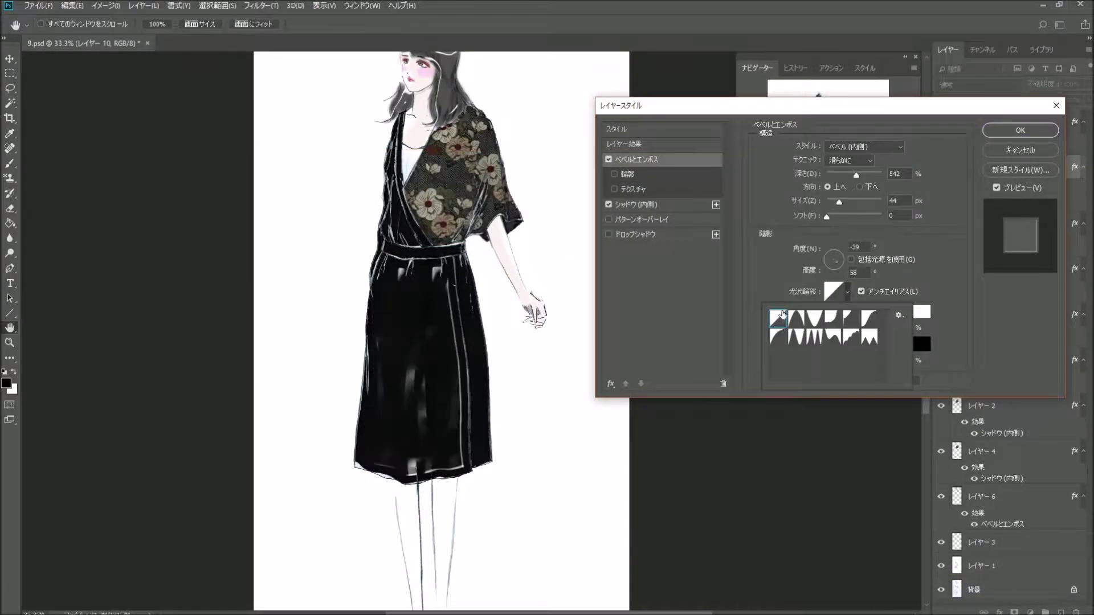
left_click(855, 181)
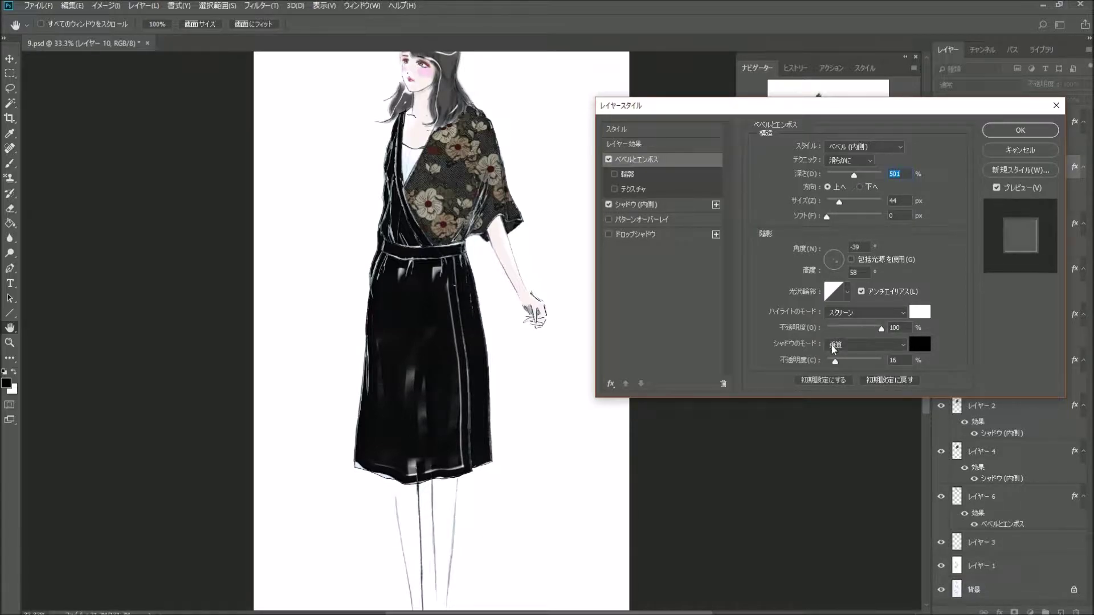
Set the bevel to angle 18°, altitude 74°, highlight opacity 6%, shadow opacity 21%.
left_click_drag(882, 330, 837, 330)
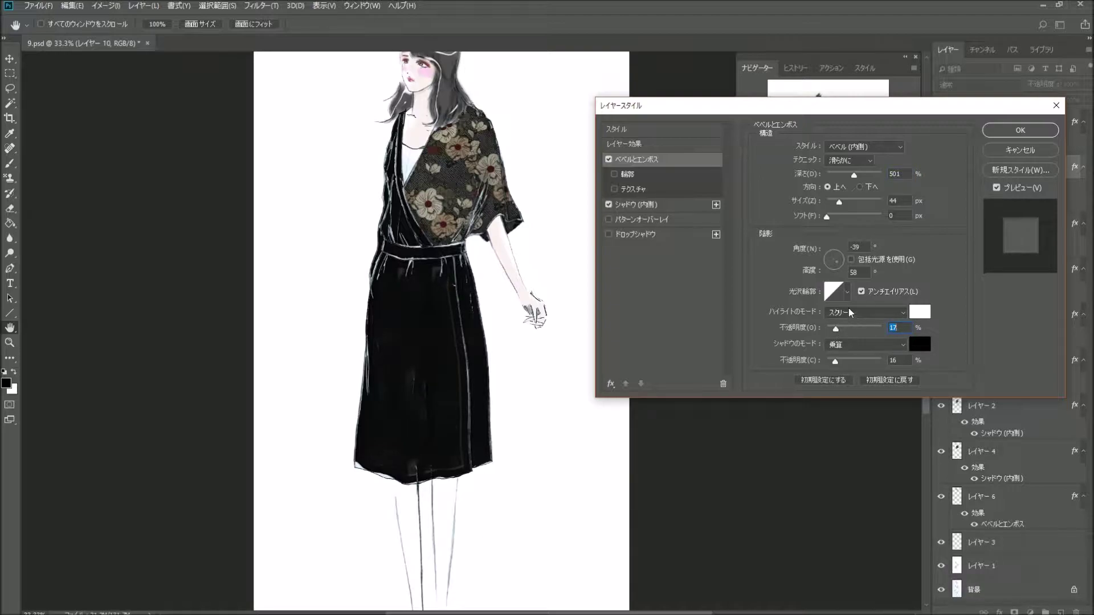
mouse_move(840, 272)
left_mouse_down()
mouse_move(826, 271)
mouse_move(838, 267)
left_mouse_up()
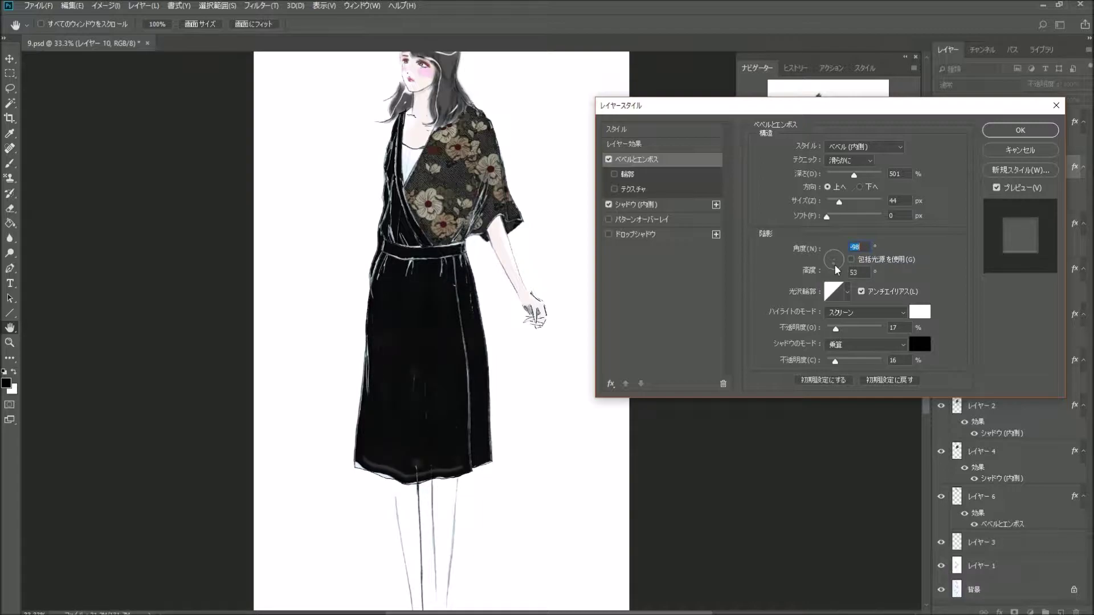
left_click(837, 263)
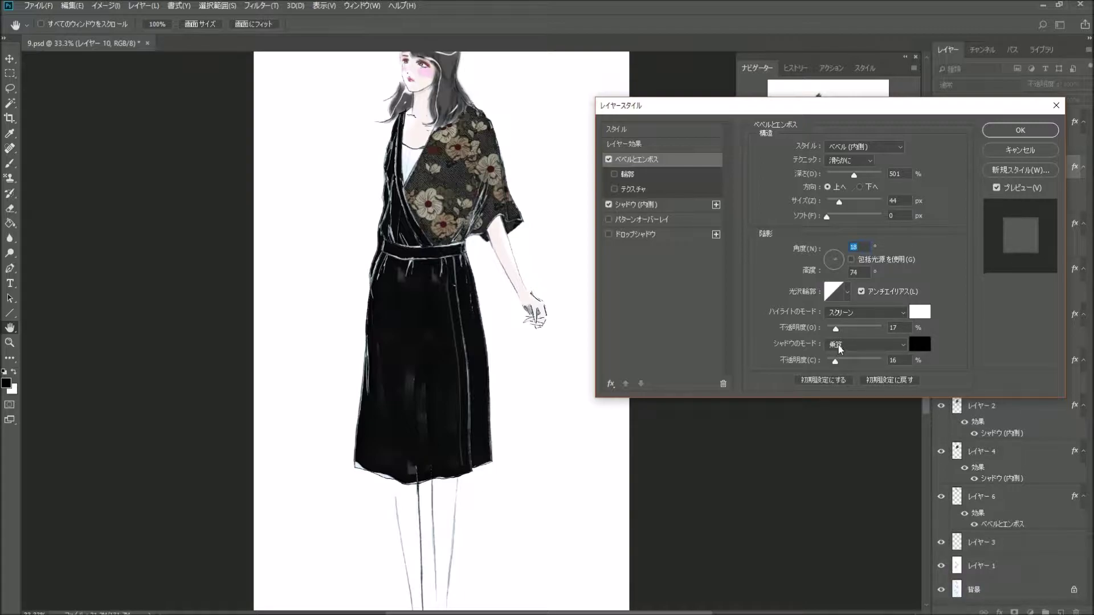
mouse_move(836, 360)
left_mouse_down()
mouse_move(892, 364)
mouse_move(841, 366)
left_mouse_up()
left_click_drag(836, 329, 830, 330)
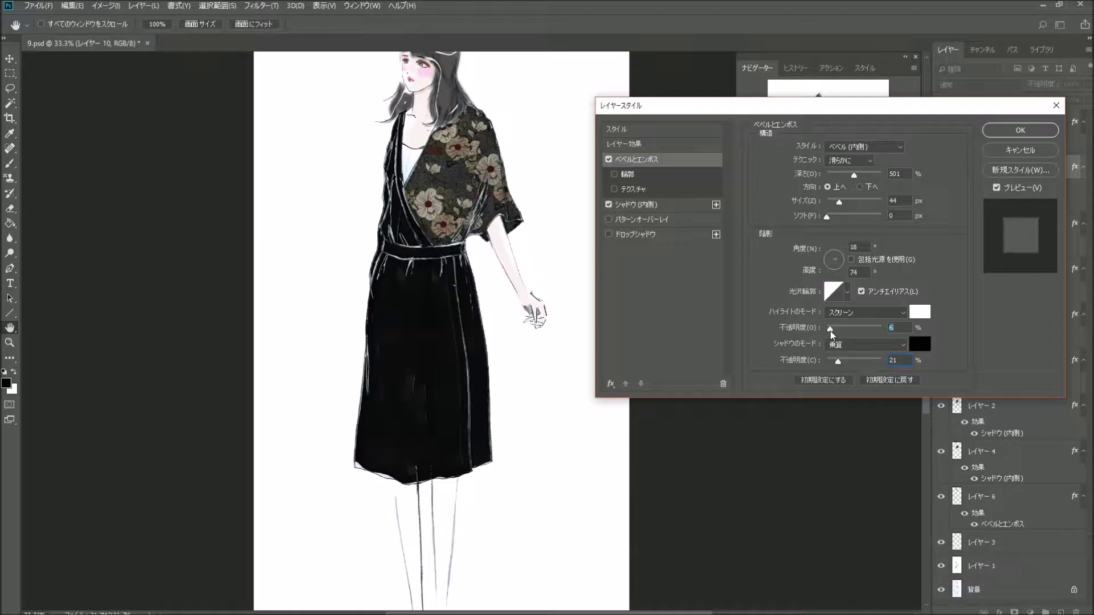
left_click(1013, 137)
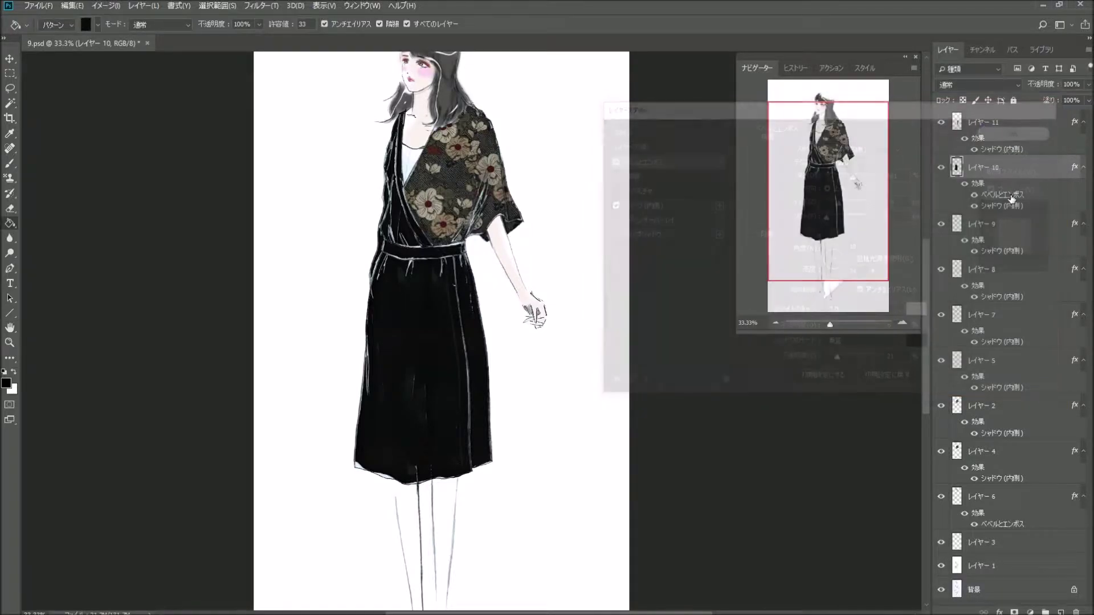
left_click(1029, 124)
Add Bevel and Emboss to レイヤー 11 with a Linear gloss contour, global light off.
double_click(1029, 124)
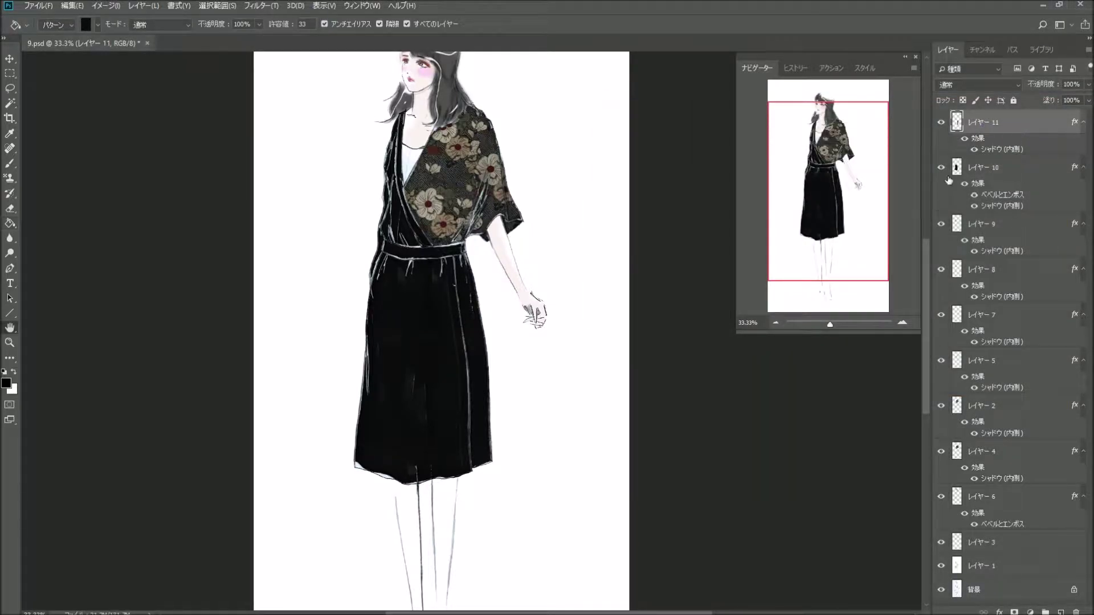
left_click(610, 161)
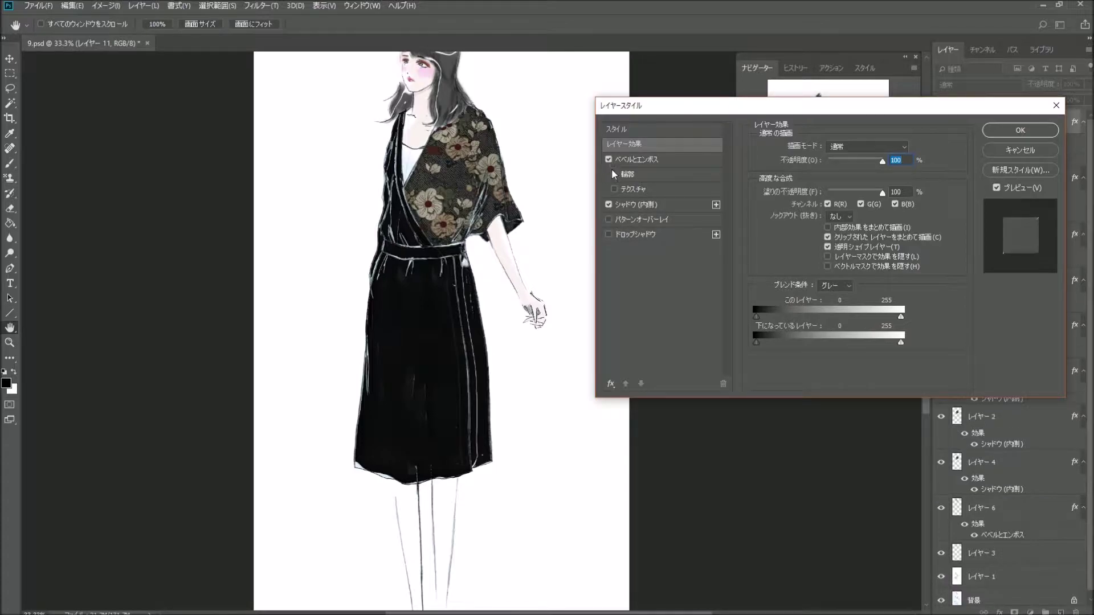
left_click(693, 163)
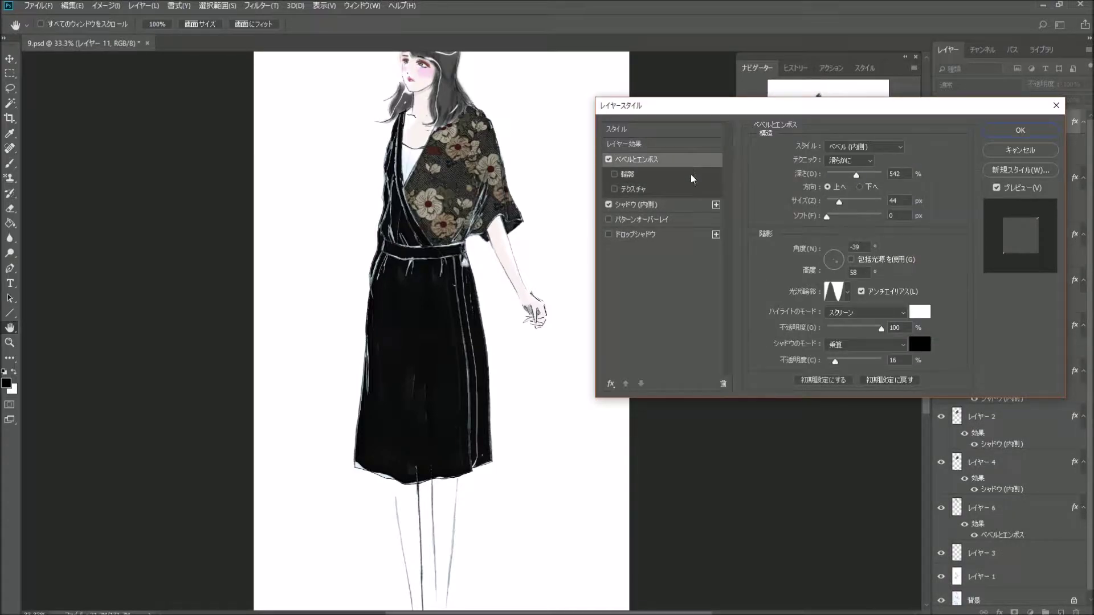
left_click(852, 260)
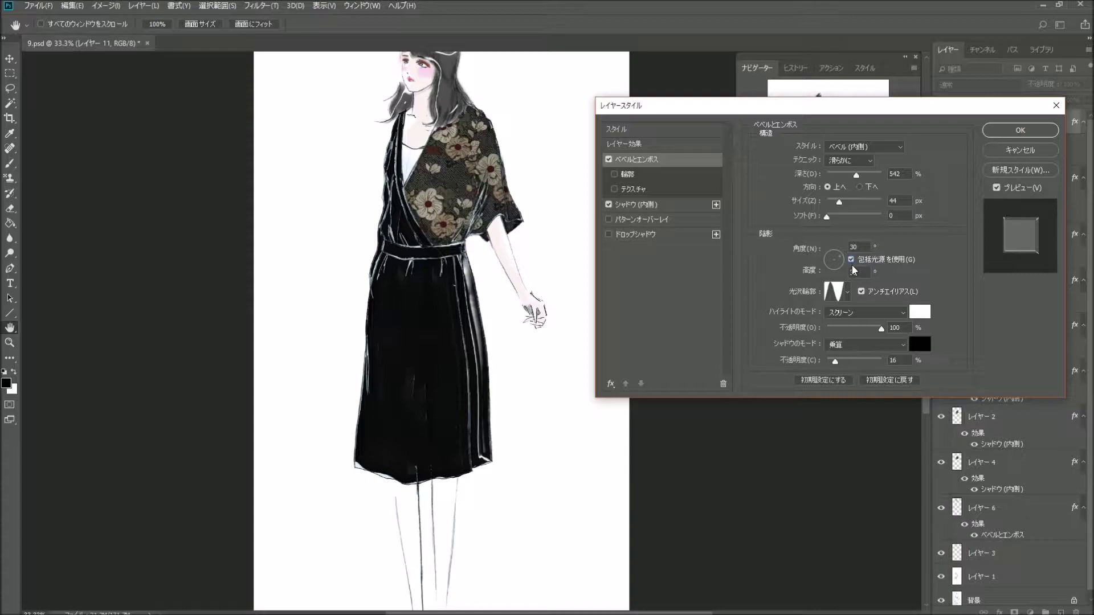
left_click(851, 260)
left_click(847, 292)
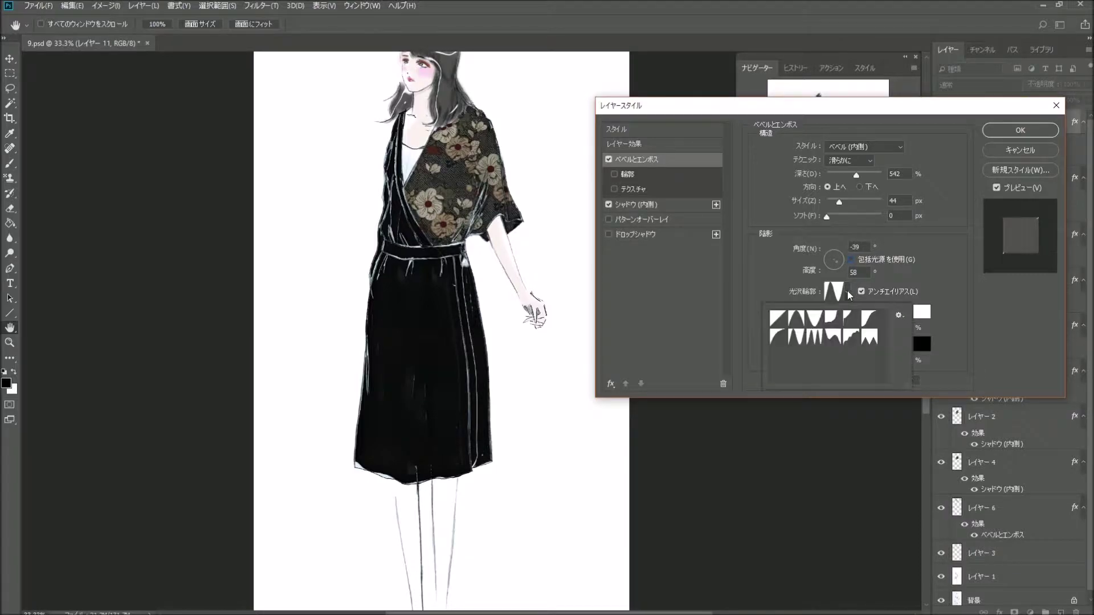
left_click(778, 319)
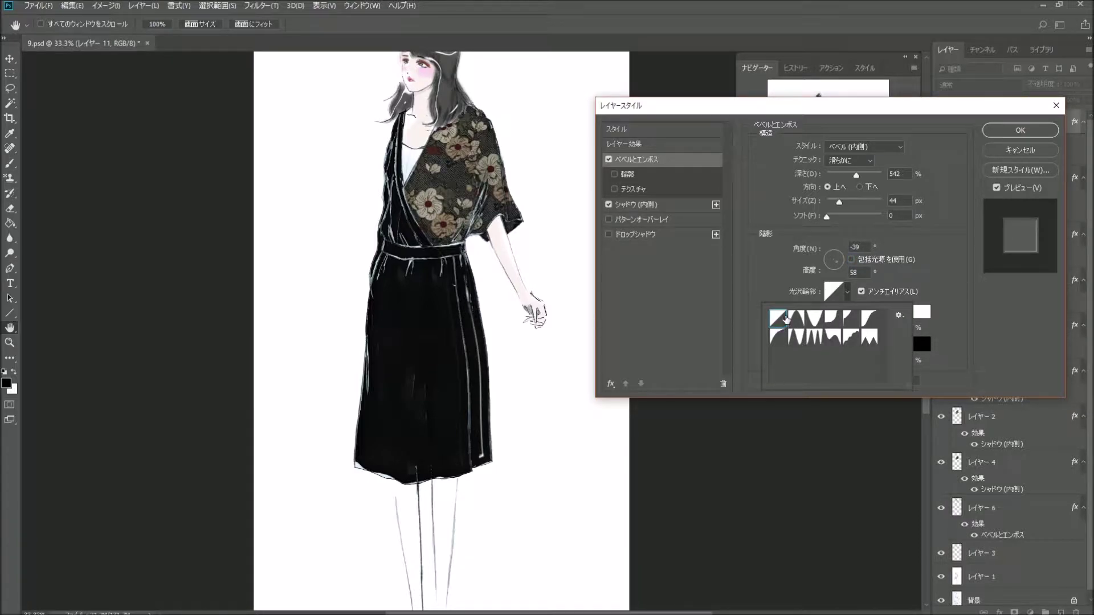
left_click(1013, 135)
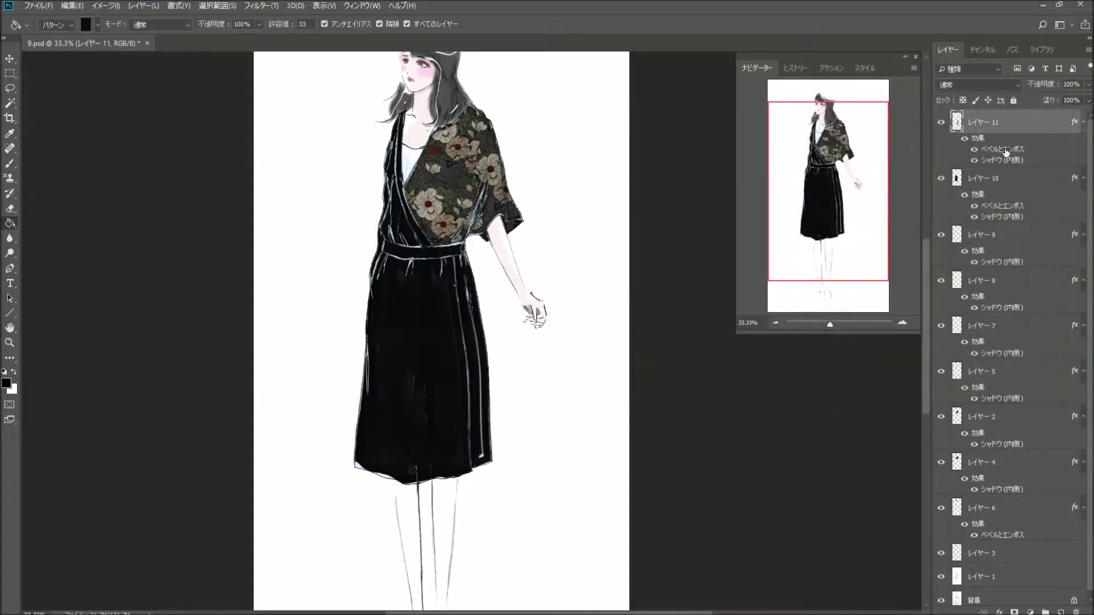
Review レイヤー 10's Bevel and Emboss settings for reference.
left_click(1011, 181)
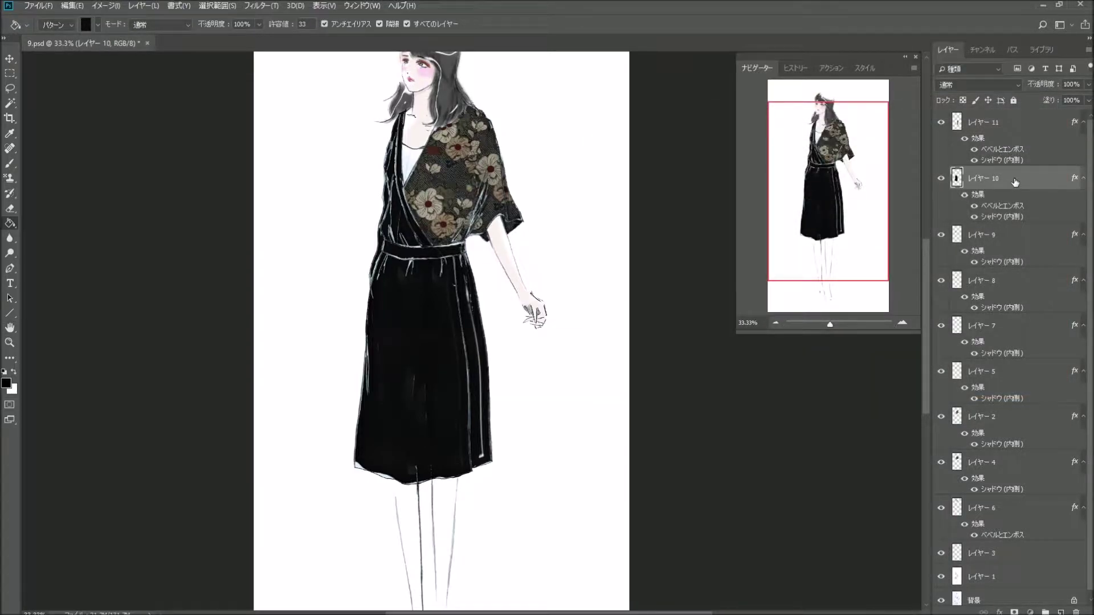
double_click(992, 187)
left_click(684, 160)
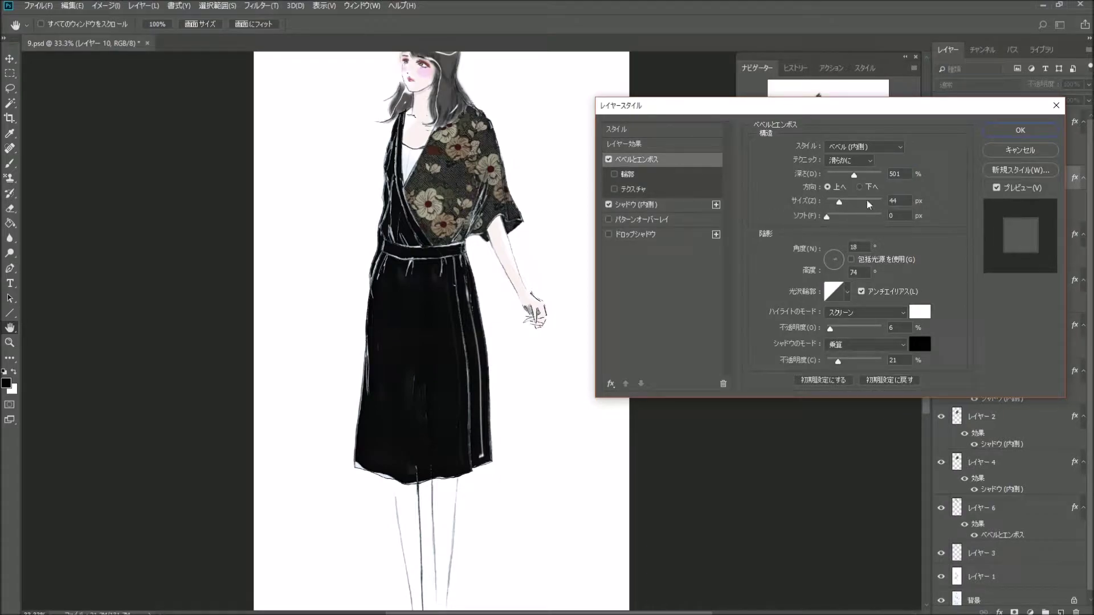
left_click(1021, 130)
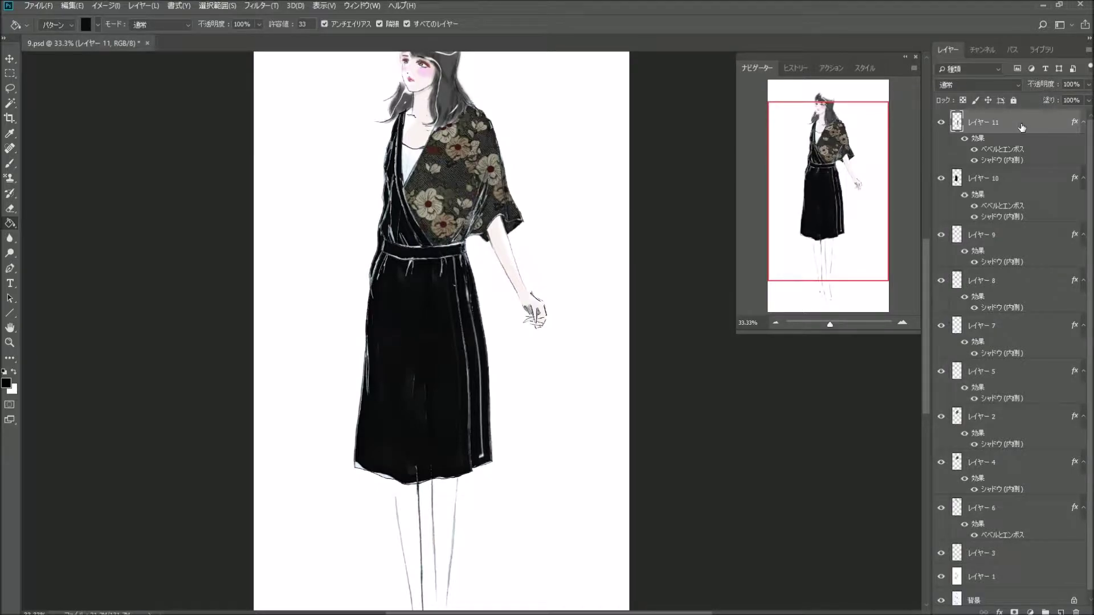
Dim レイヤー 11's bevel highlights to 6% and fine-tune its lighting angle.
double_click(1012, 131)
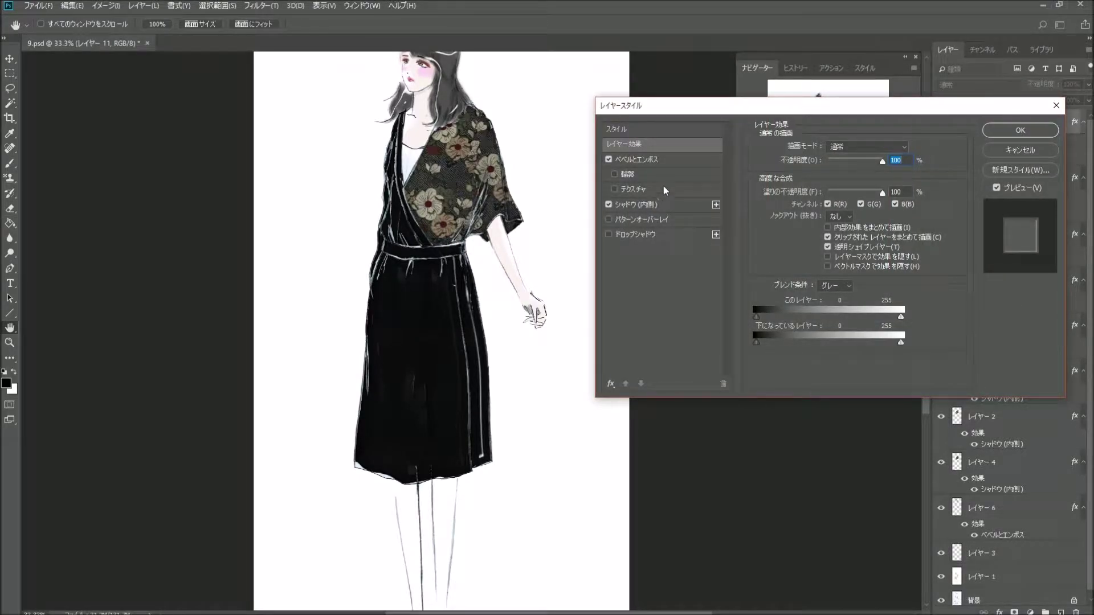
left_click(692, 160)
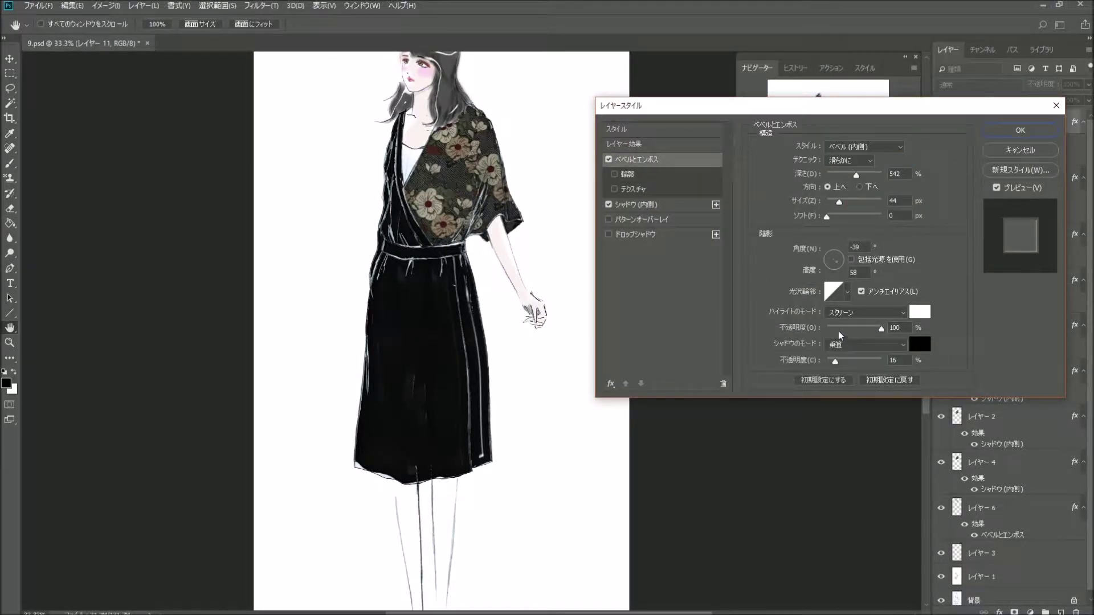
left_click_drag(840, 336, 831, 331)
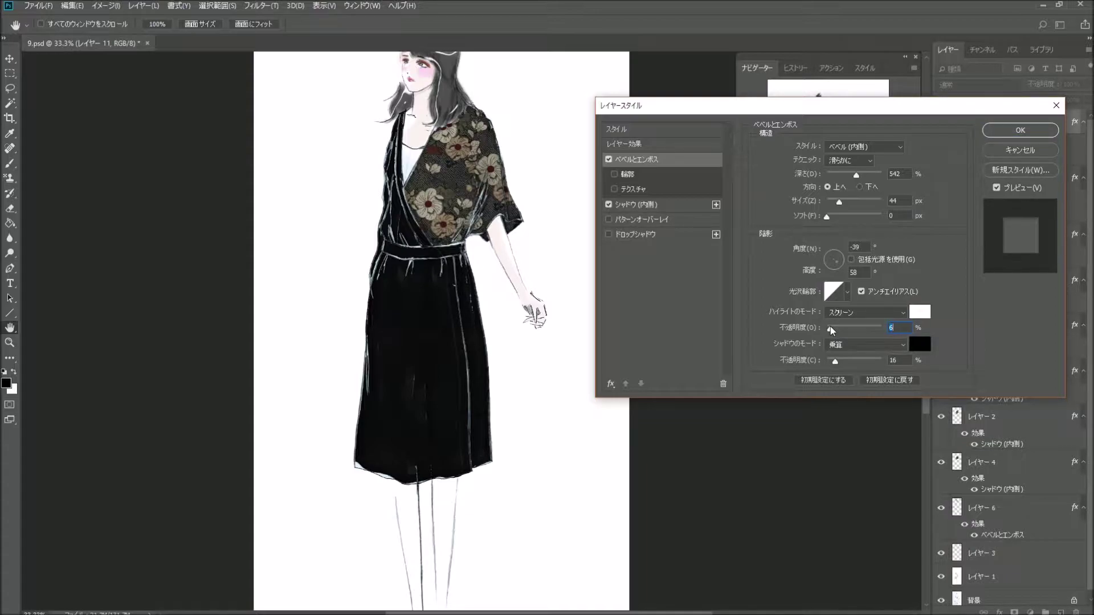
left_click(830, 268)
left_click(837, 269)
left_click(1020, 134)
left_click(1033, 235)
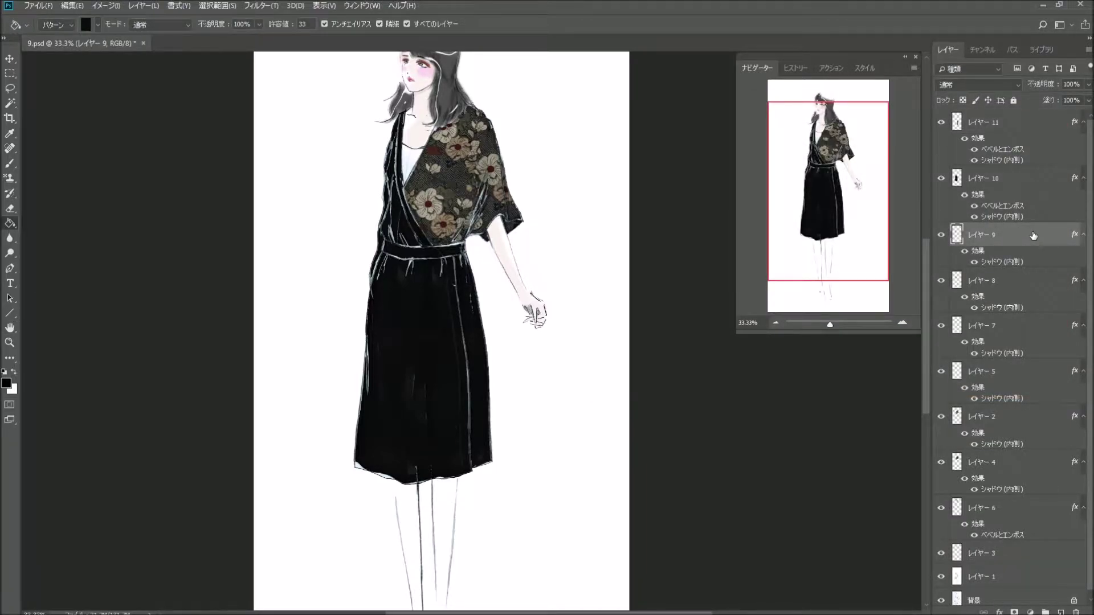
Give the bodice layer レイヤー 9 a Linear-contour bevel with 17% highlight opacity and adjusted angle.
double_click(1021, 234)
left_click(609, 159)
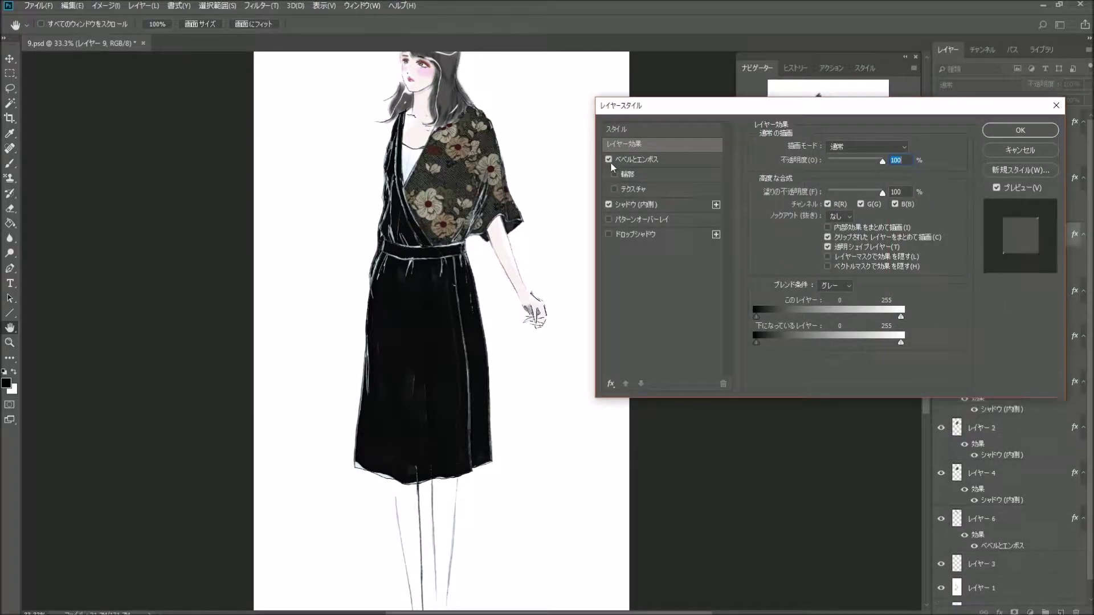
left_click(683, 162)
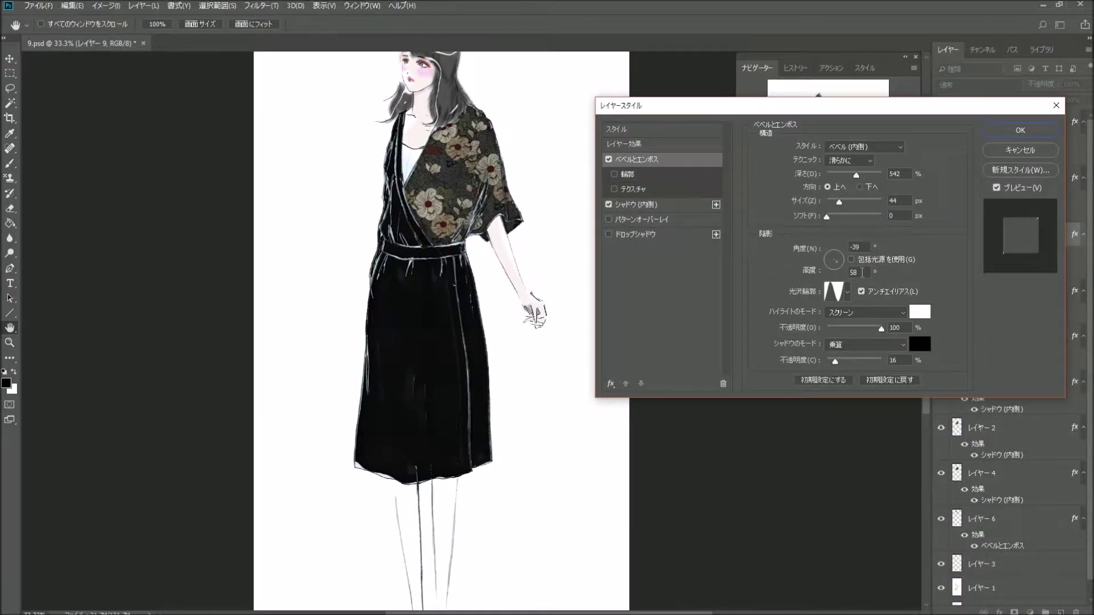
left_click(847, 292)
left_click(776, 319)
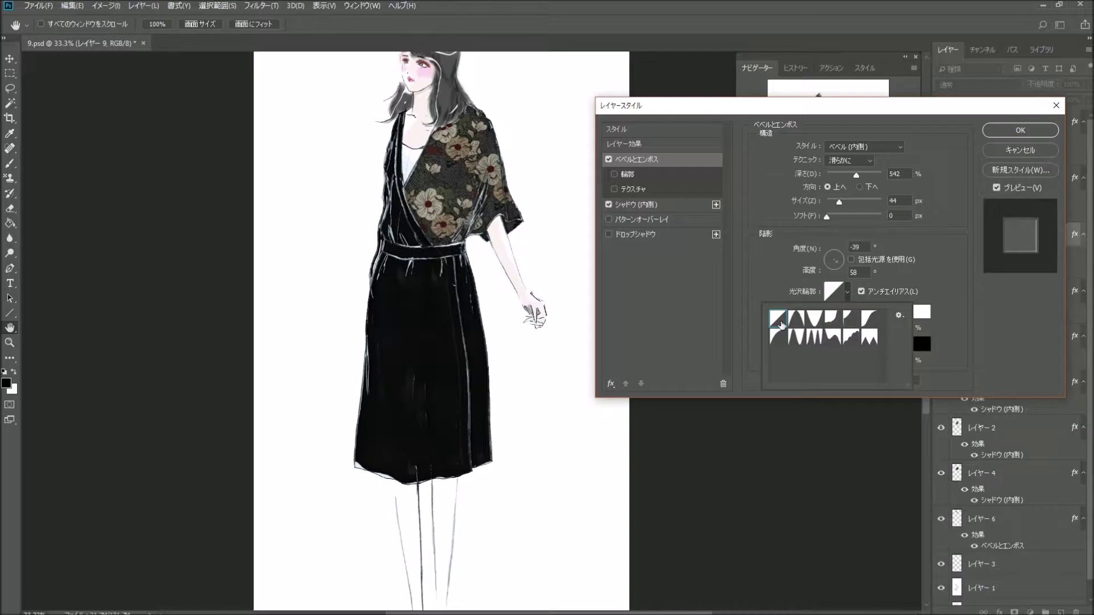
left_click(946, 256)
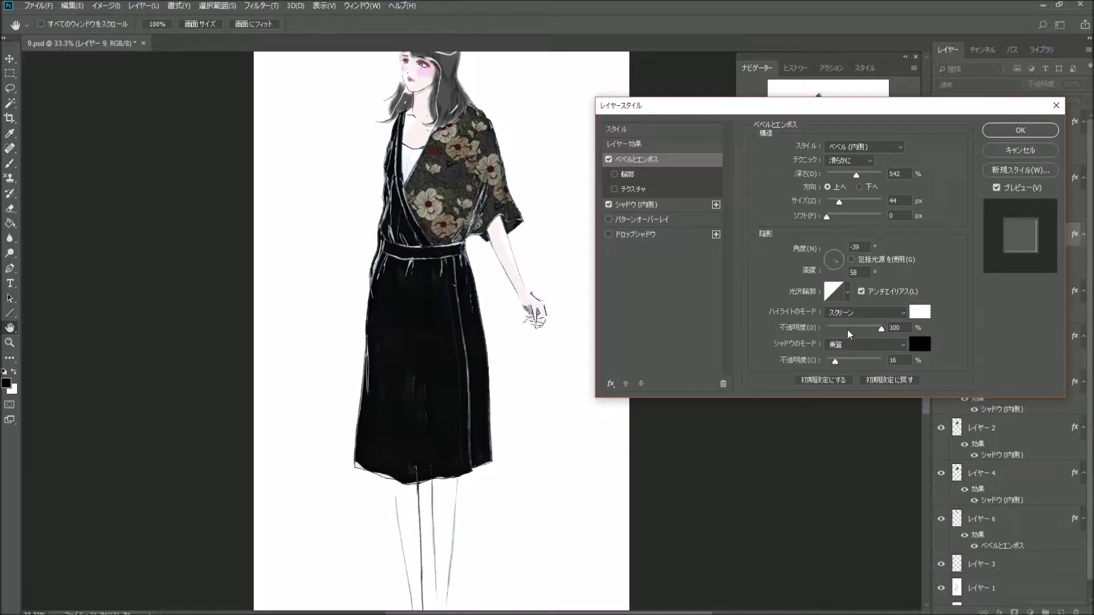
left_click_drag(851, 335, 840, 333)
left_click_drag(839, 273, 836, 270)
left_click(1020, 131)
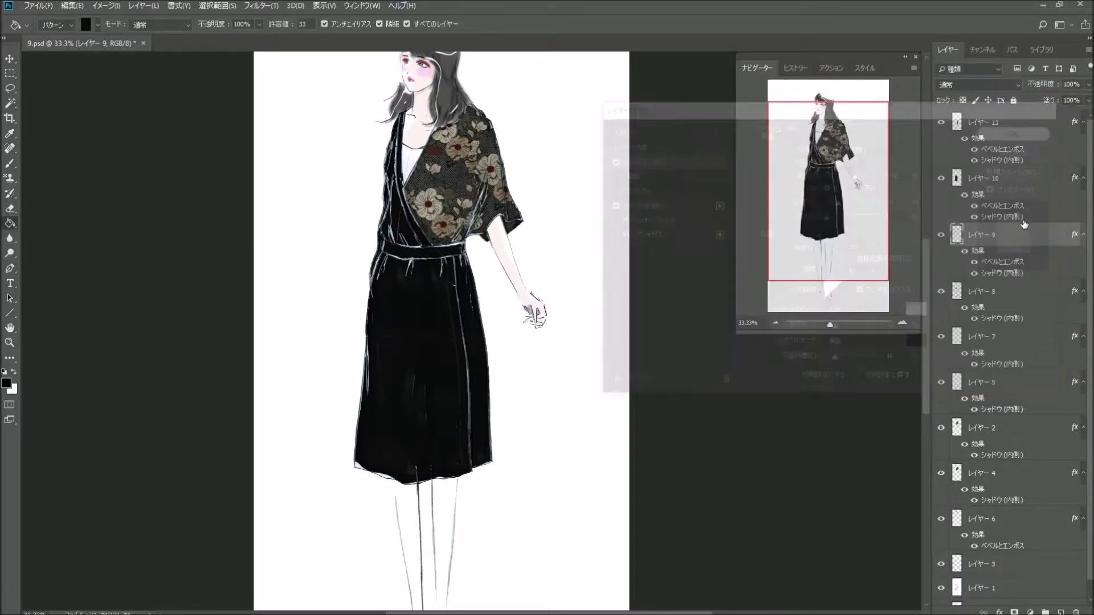
Give collar layer レイヤー 8 a Linear-contour bevel at 15% highlight opacity, then pick belt layer レイヤー 7.
double_click(1031, 295)
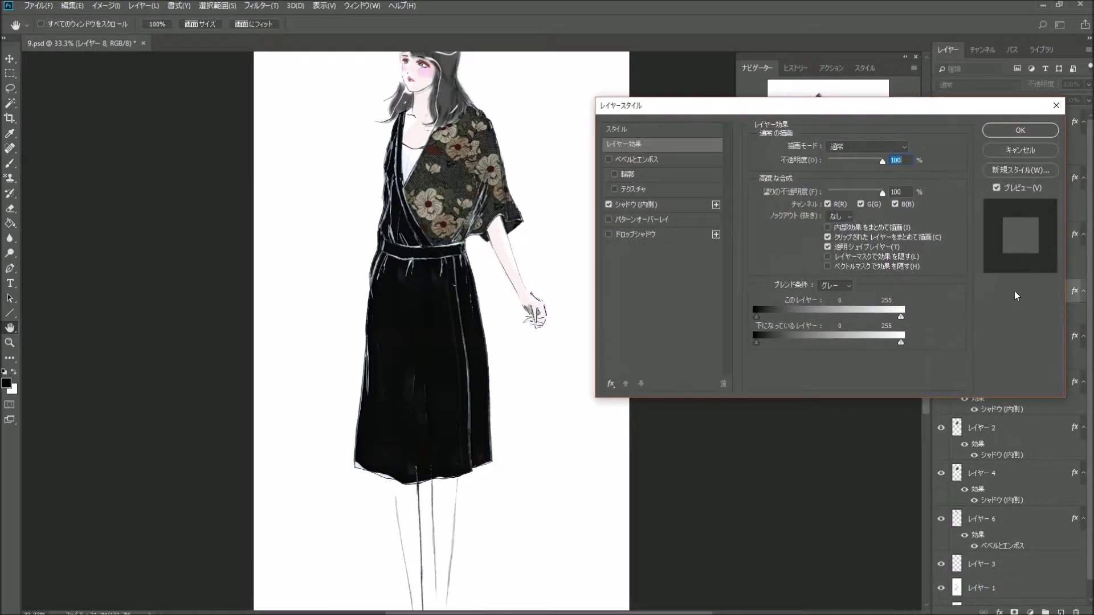
left_click(609, 161)
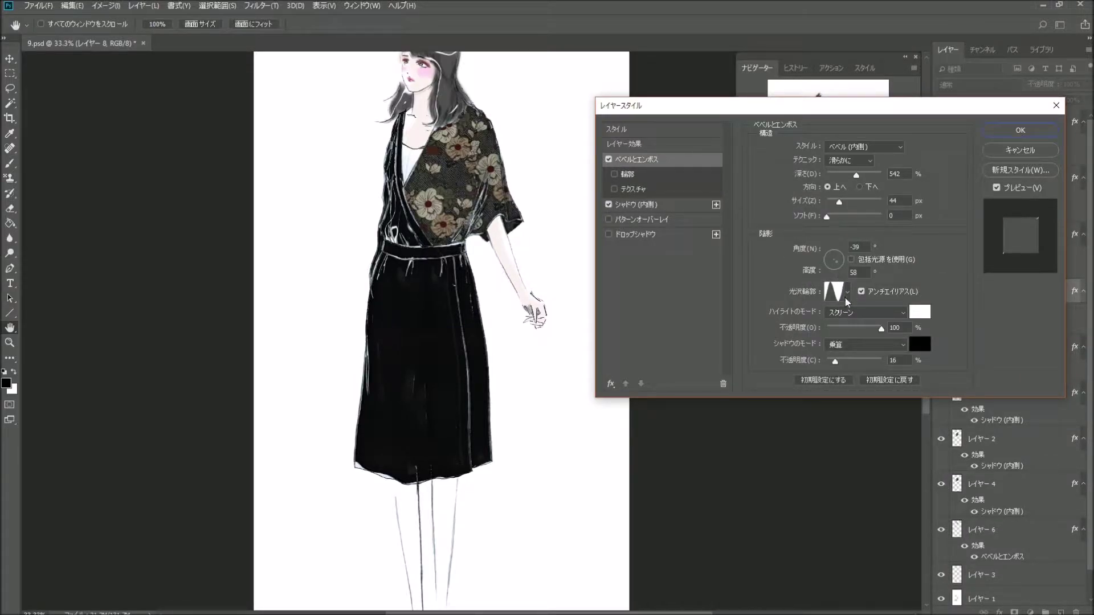
left_click(836, 329)
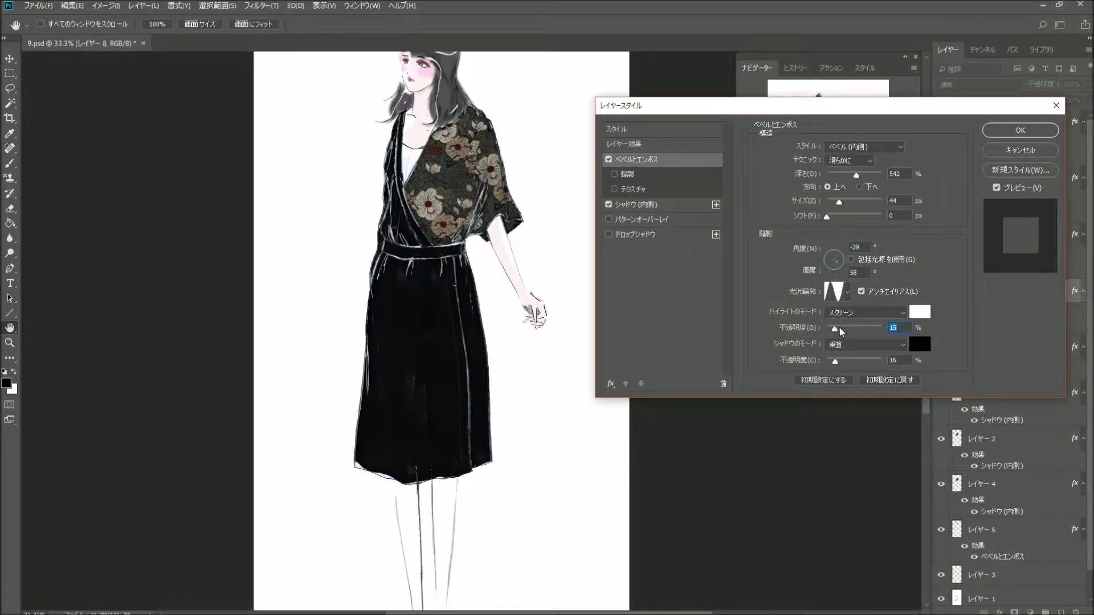
left_click(848, 292)
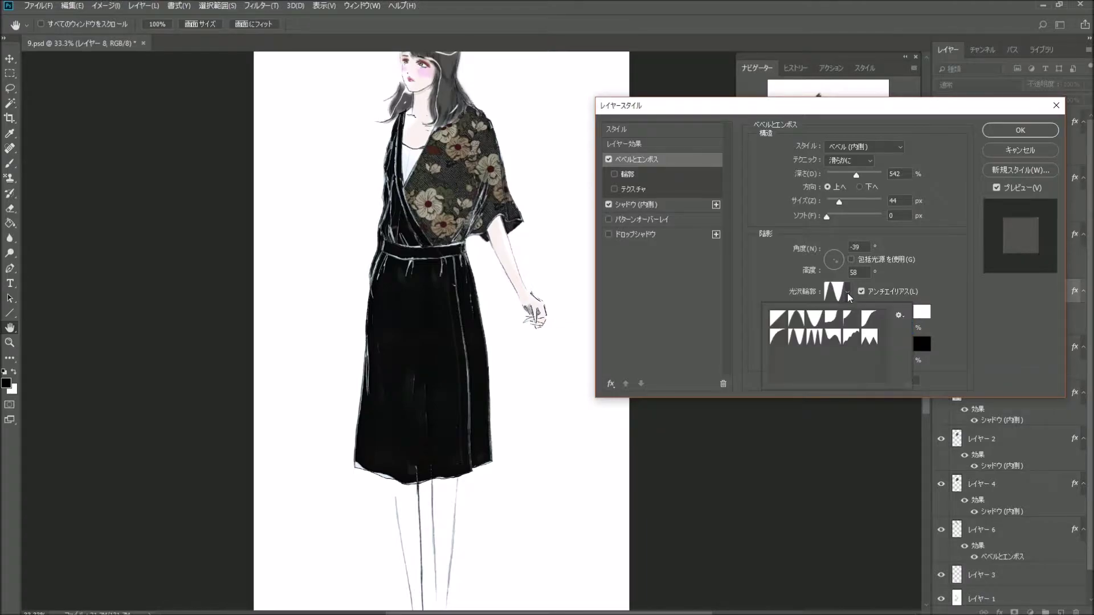
left_click(778, 321)
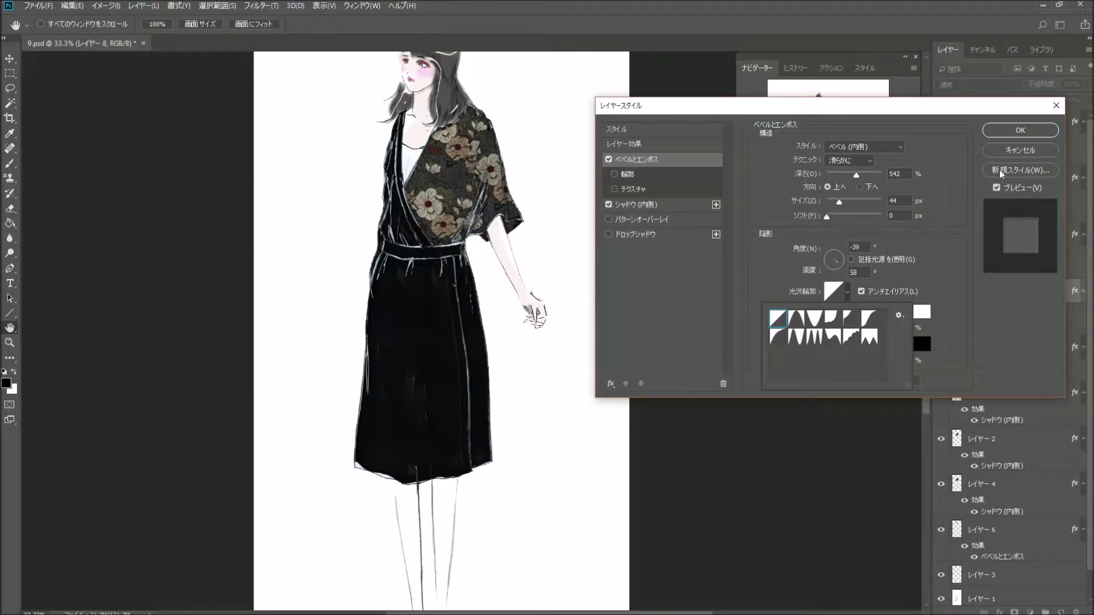
left_click(1020, 130)
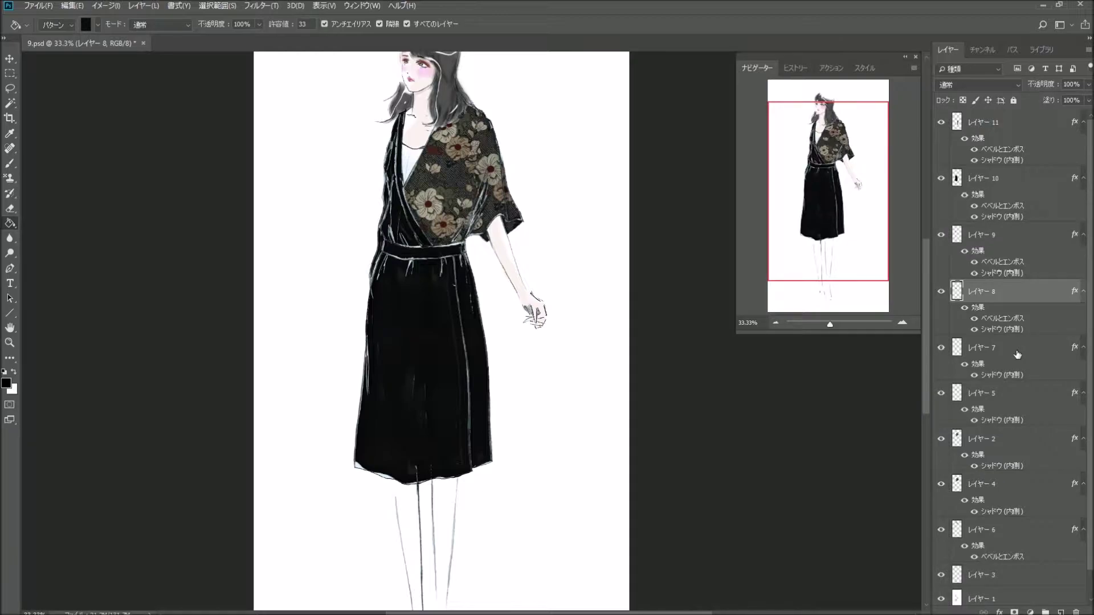
left_click(1005, 349)
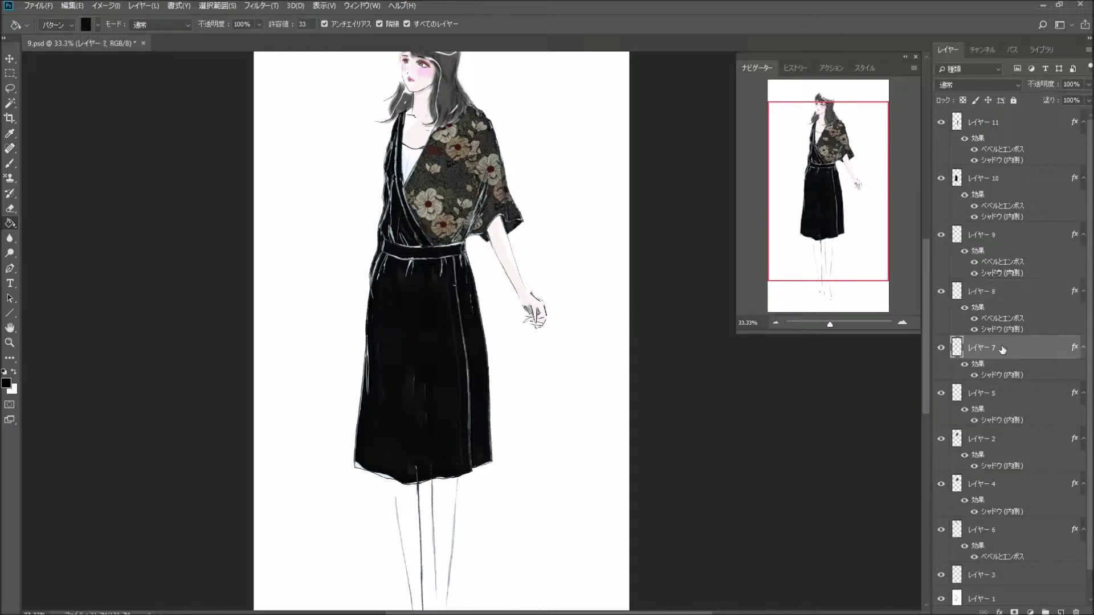
left_click(941, 349)
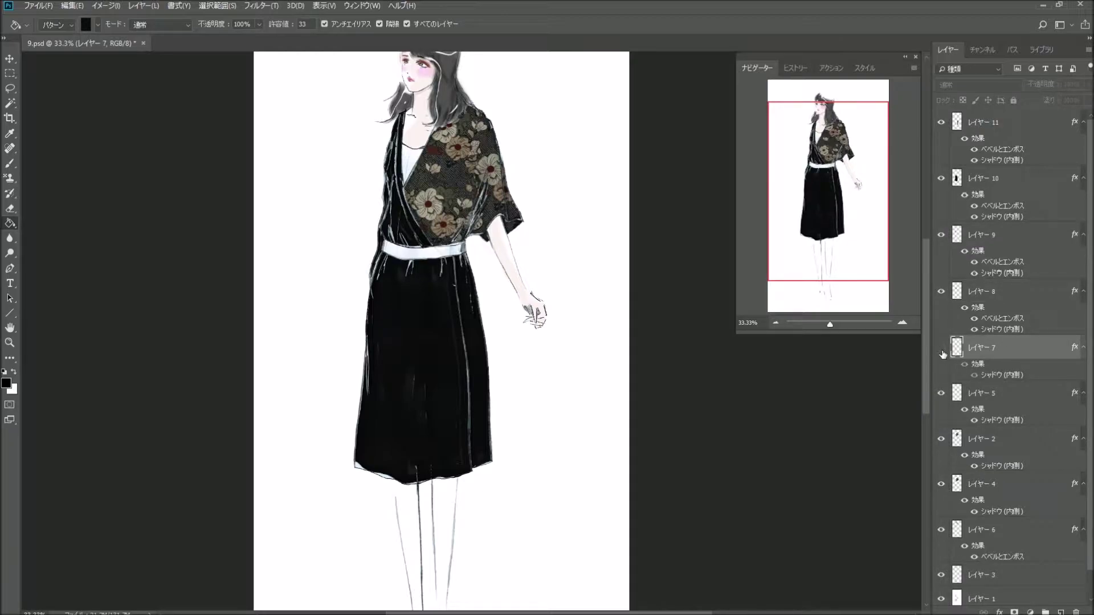
Enable Bevel & Emboss on layer 7 with a Linear gloss contour.
double_click(1032, 349)
left_click(609, 160)
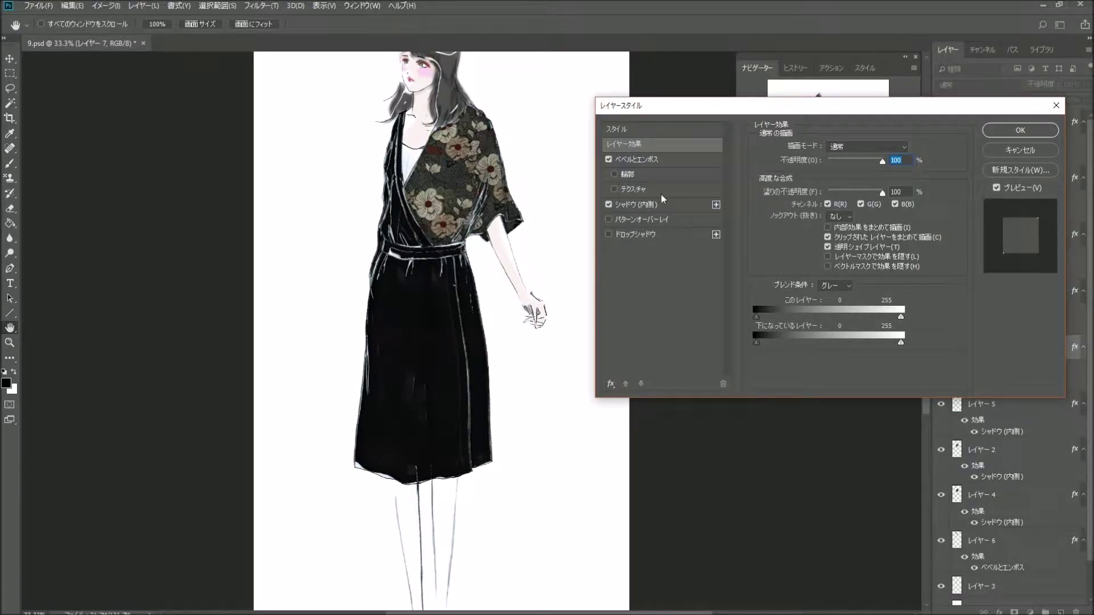
left_click(702, 164)
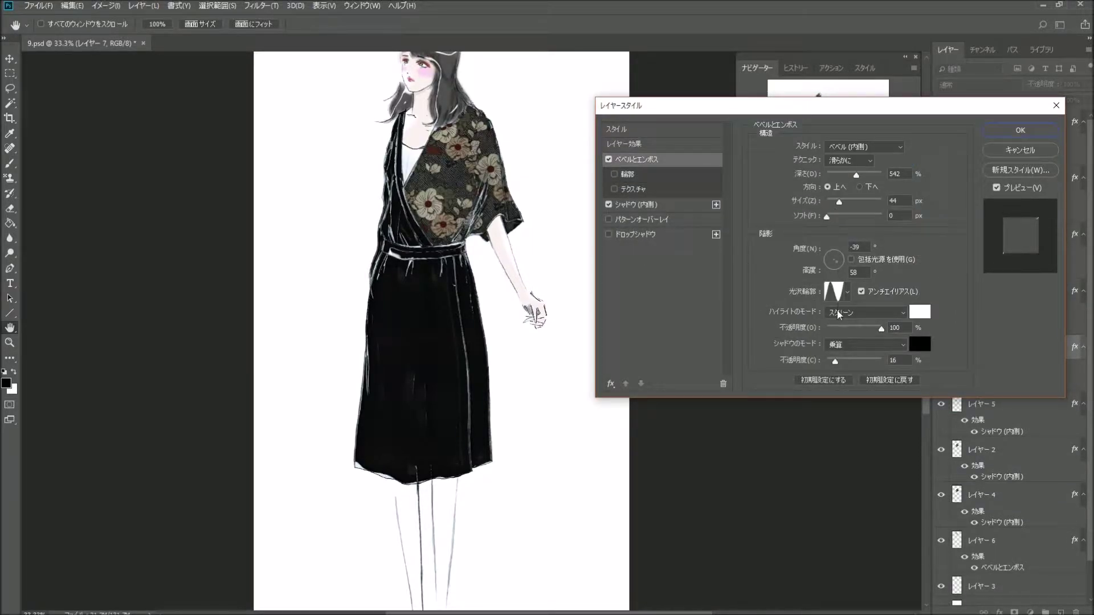
left_click(847, 293)
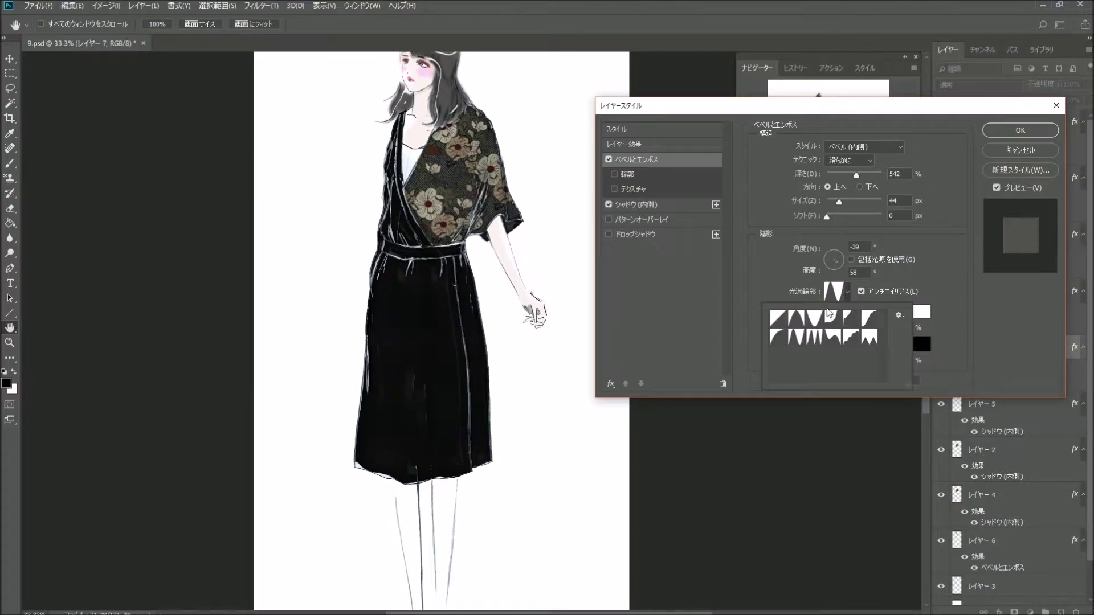
left_click(778, 319)
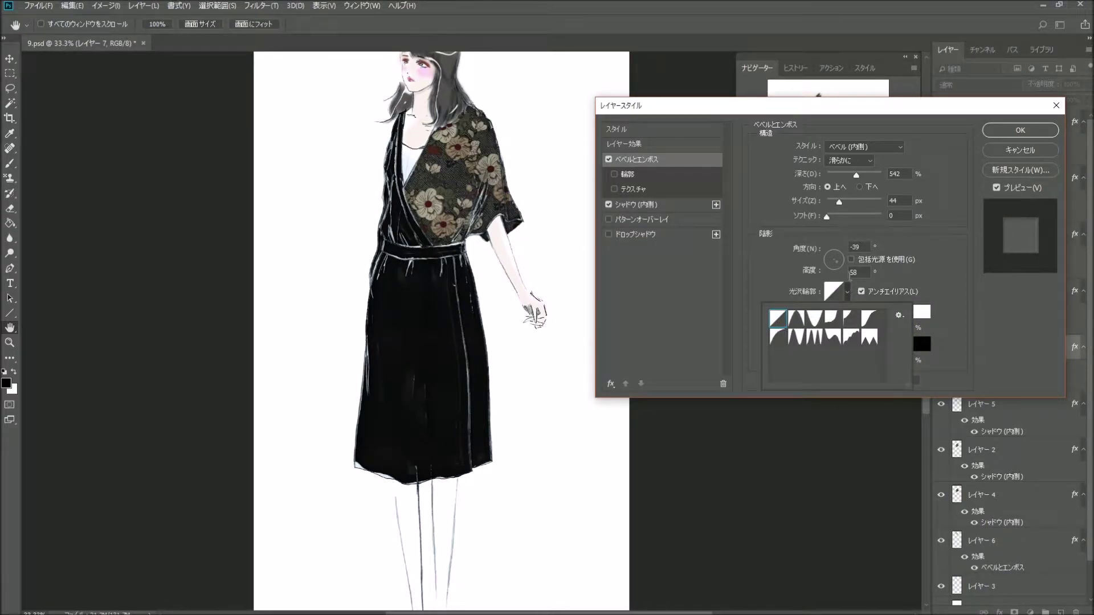
left_click(832, 272)
Light the layer 7 bevel from 54° at 42° altitude, with highlight opacity 4%.
left_click_drag(831, 269, 837, 262)
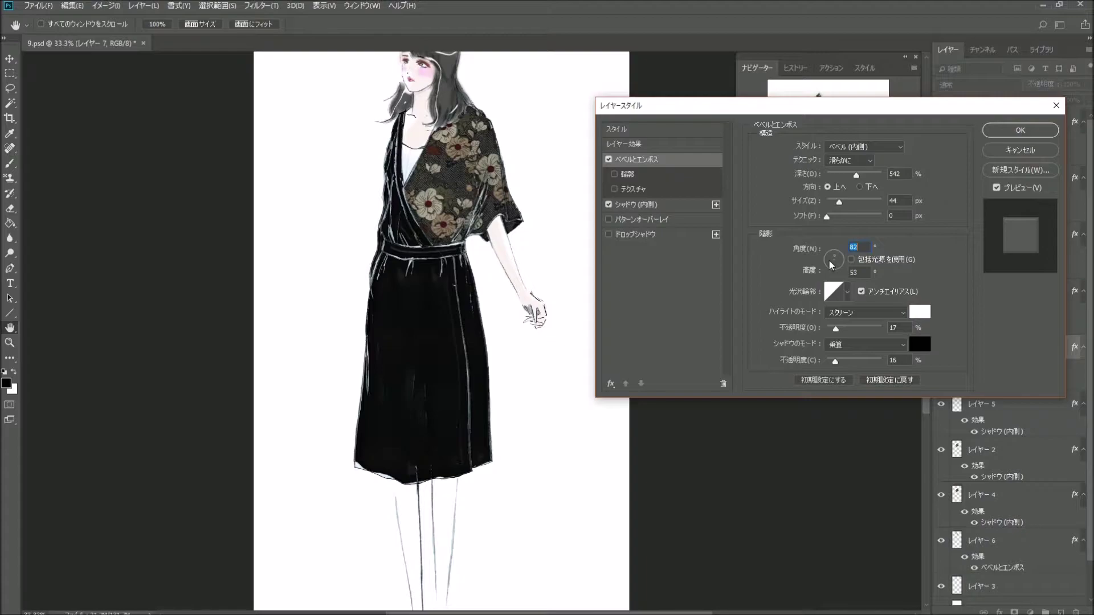
left_click_drag(832, 265, 833, 265)
left_click_drag(830, 263, 838, 258)
left_click_drag(838, 261, 839, 261)
left_click_drag(836, 329, 829, 329)
left_click(1018, 130)
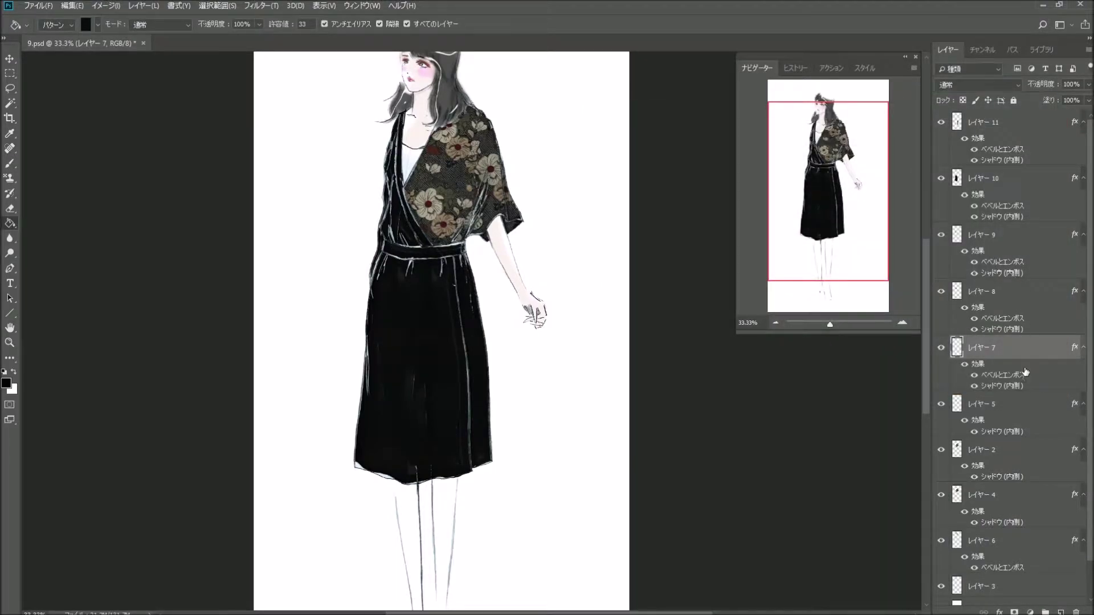
Add Bevel & Emboss to layer 5 with a Linear gloss contour.
double_click(1039, 411)
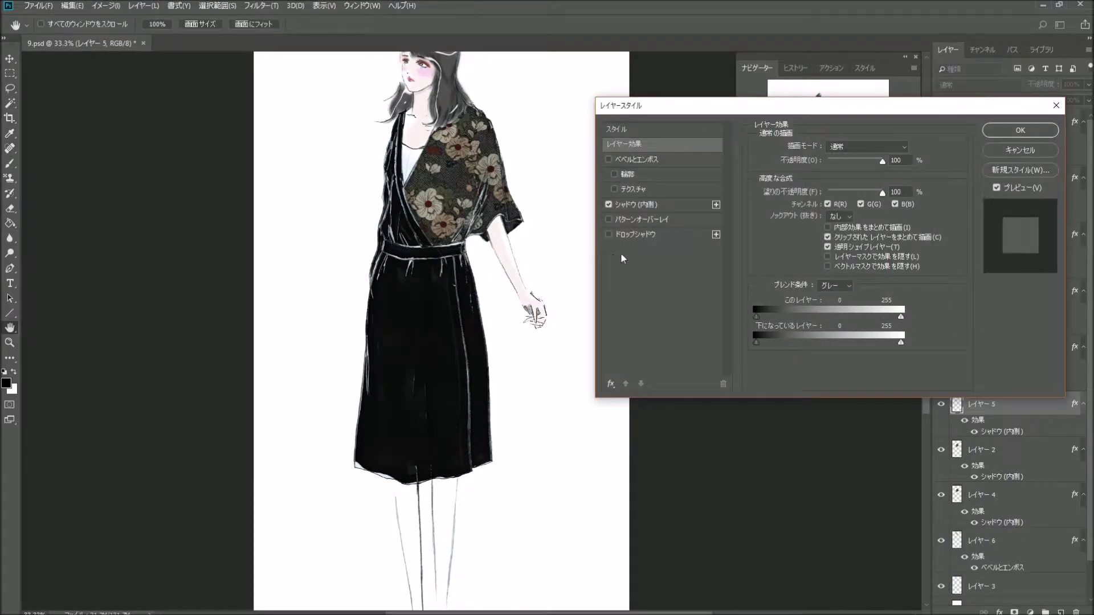
left_click(608, 160)
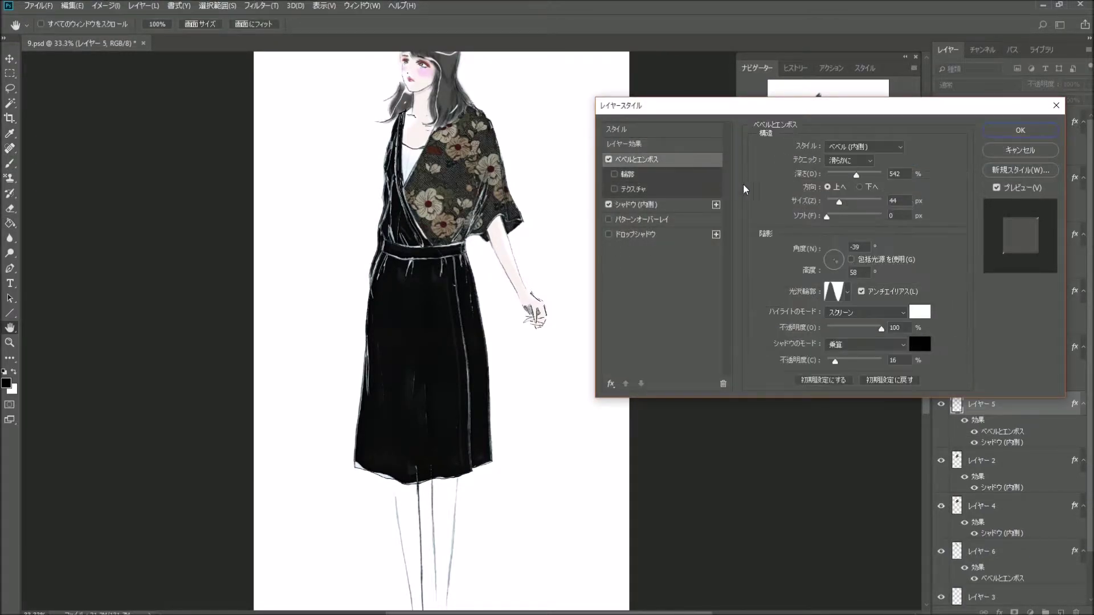
left_click(847, 292)
left_click(778, 318)
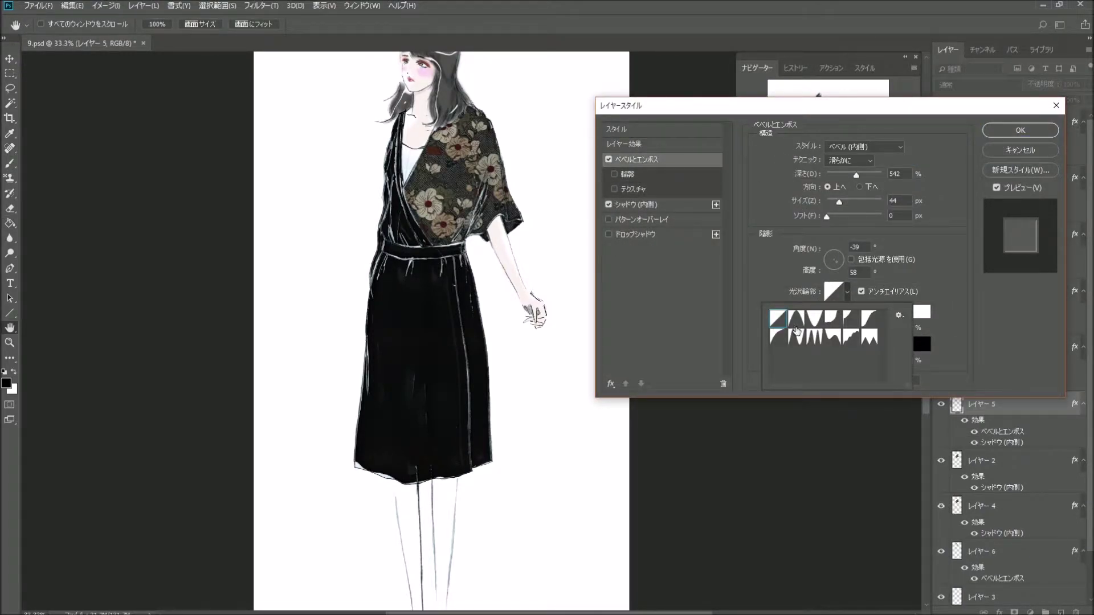
left_click(942, 284)
Set the layer 5 bevel light angle near 171° and highlight opacity to 6%.
left_click(837, 329)
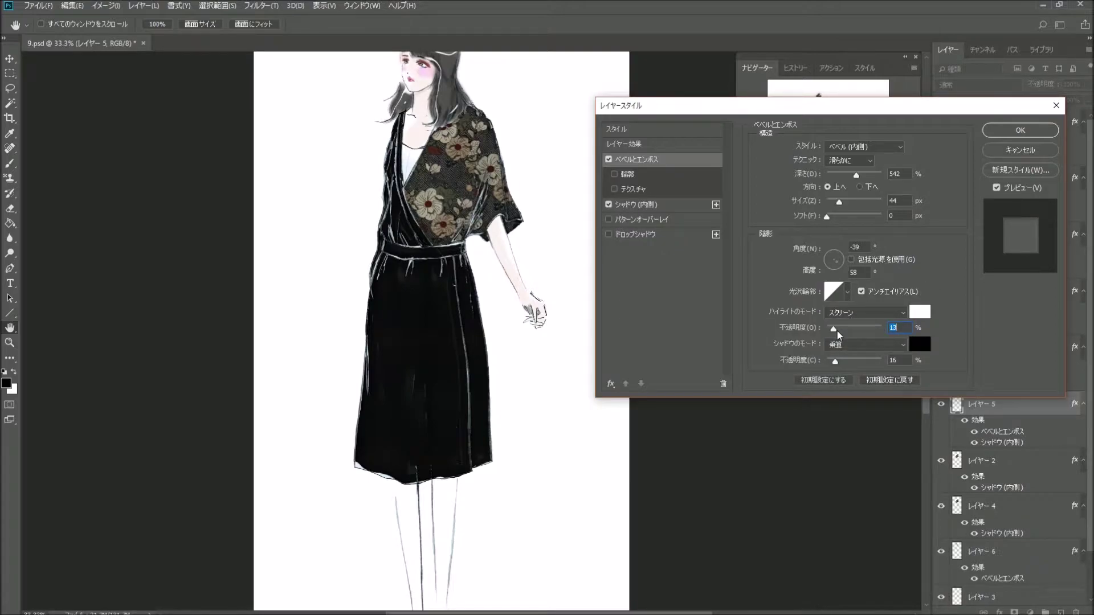
left_click(828, 270)
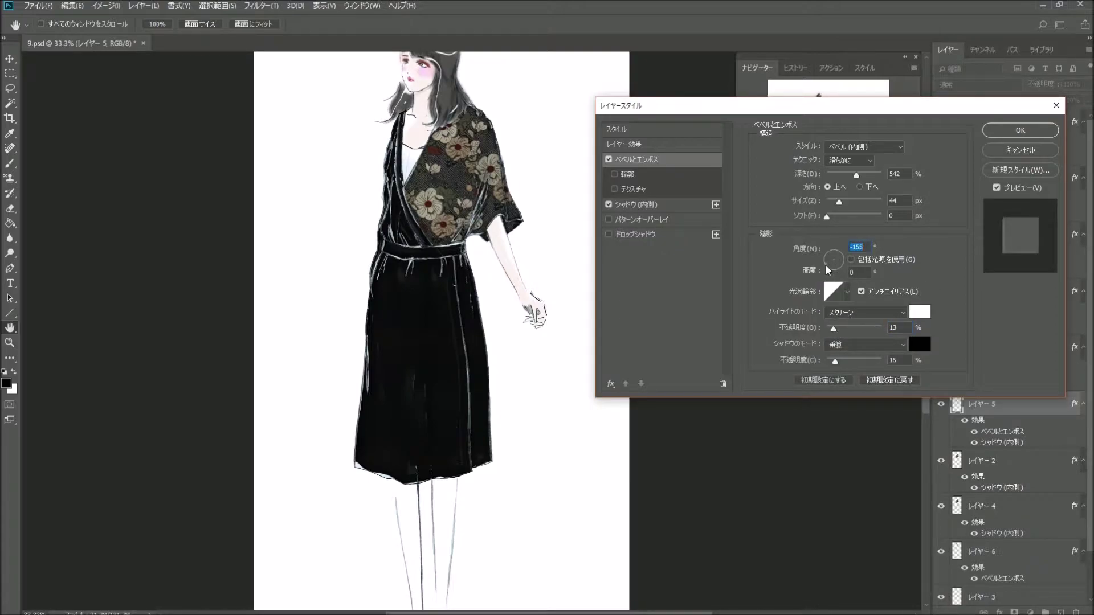
left_click_drag(827, 267, 826, 262)
left_click_drag(834, 329, 832, 333)
left_click(1001, 130)
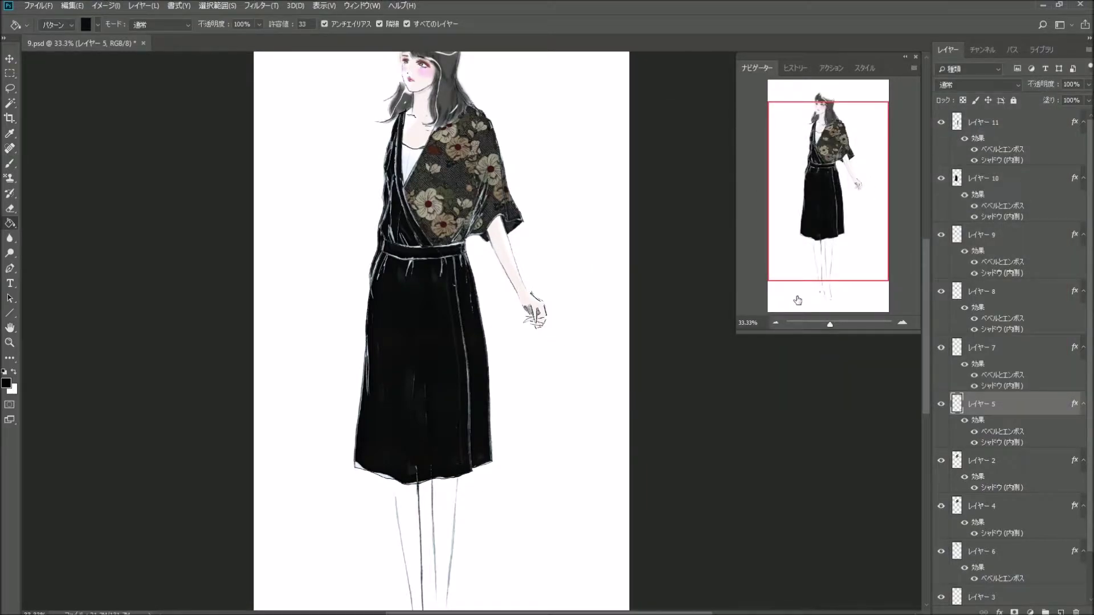
Reframe the view at 33.33% on the upper body and add a new layer above layer 11.
left_click(776, 323)
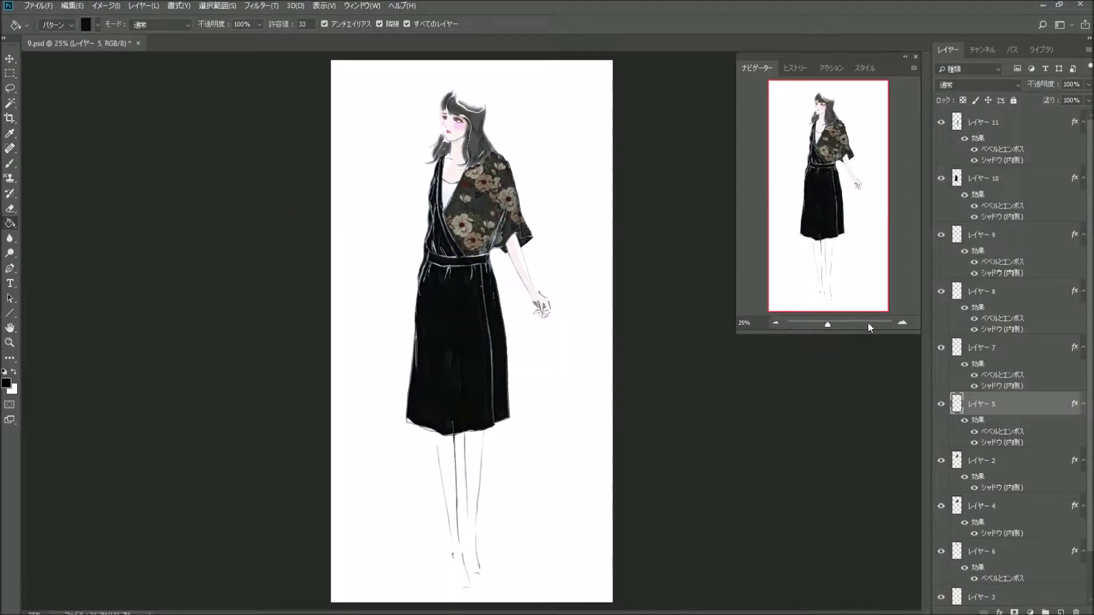
left_click(902, 322)
left_click_drag(846, 253, 844, 231)
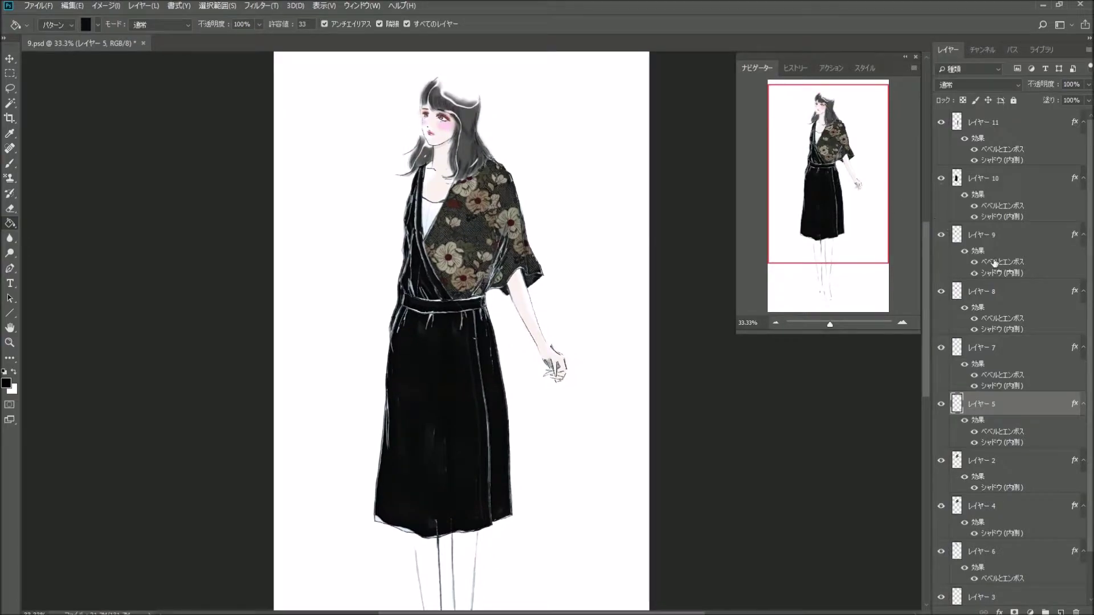
left_click(1029, 130)
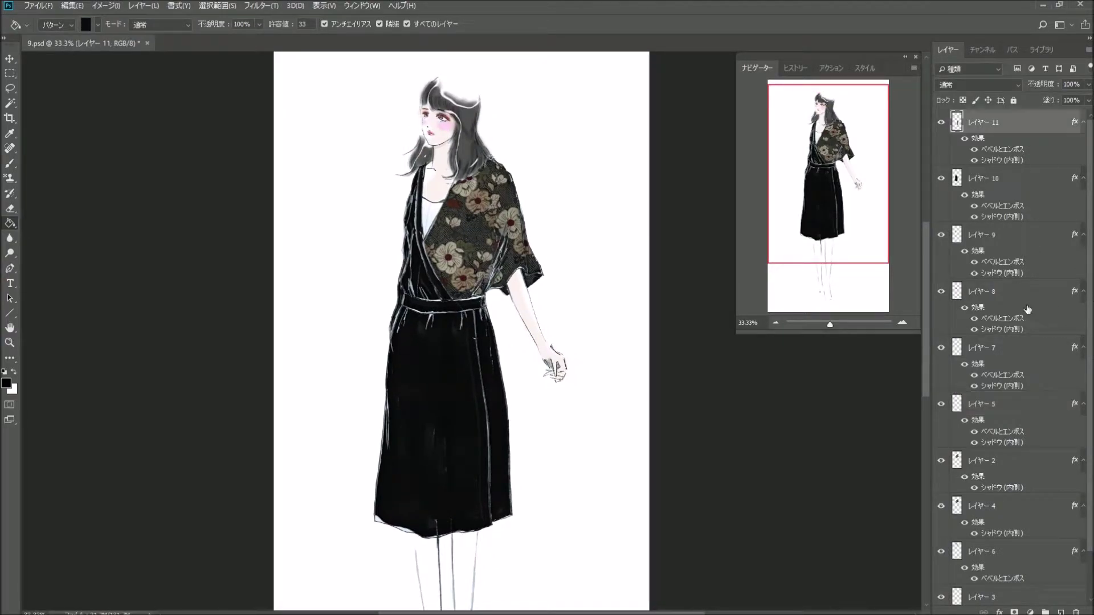
left_click(1062, 611)
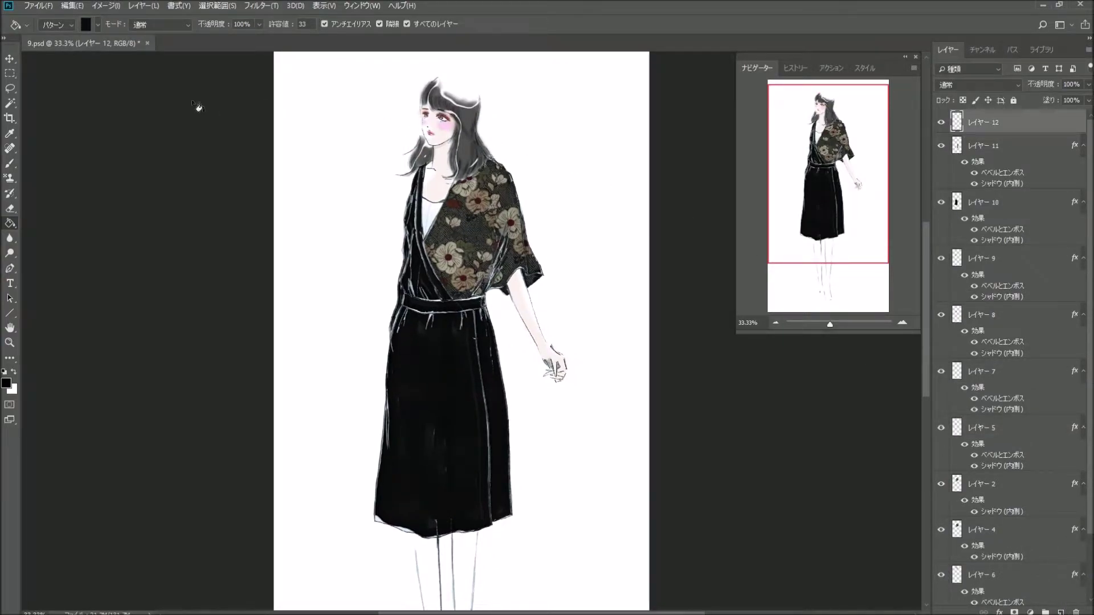
Fill the white inner top at the neckline with a dark pattern.
left_click(97, 25)
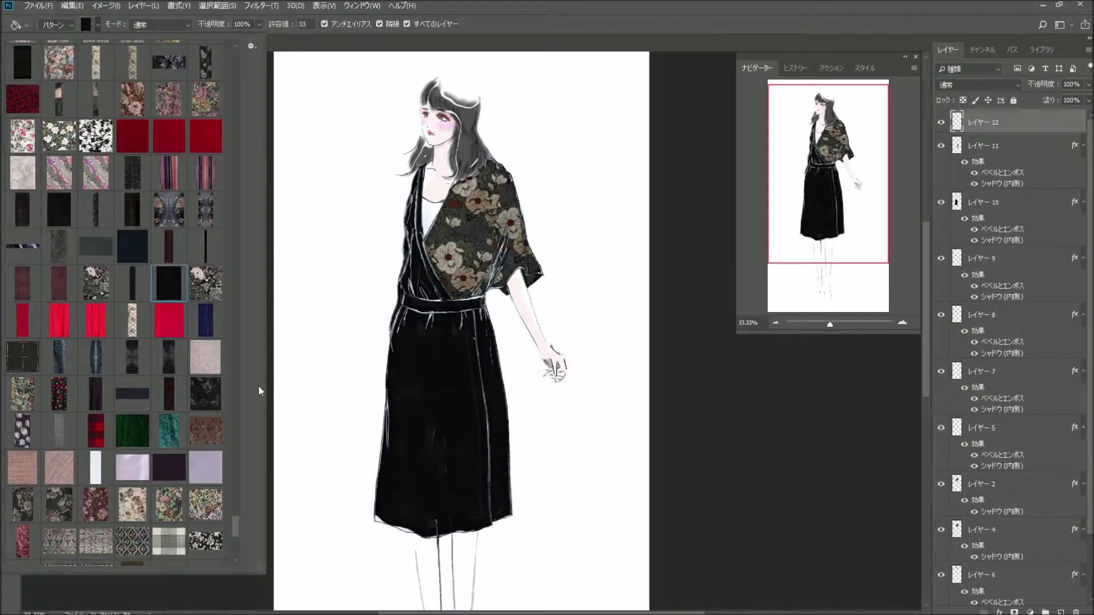
mouse_move(235, 533)
left_mouse_down()
mouse_move(238, 545)
mouse_move(238, 415)
left_mouse_up()
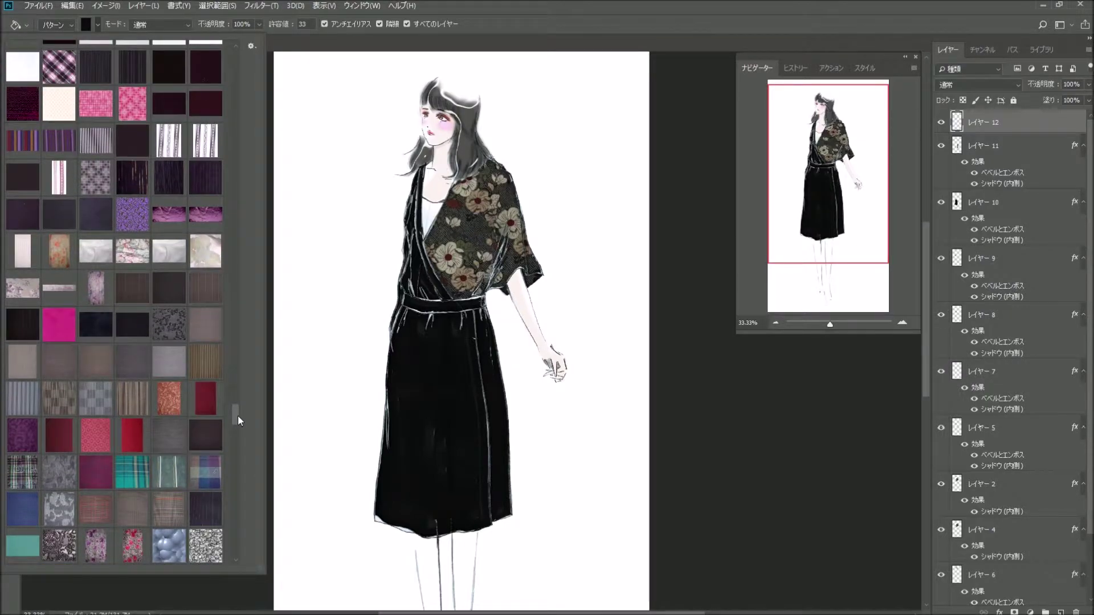
left_click(96, 324)
left_click(441, 210)
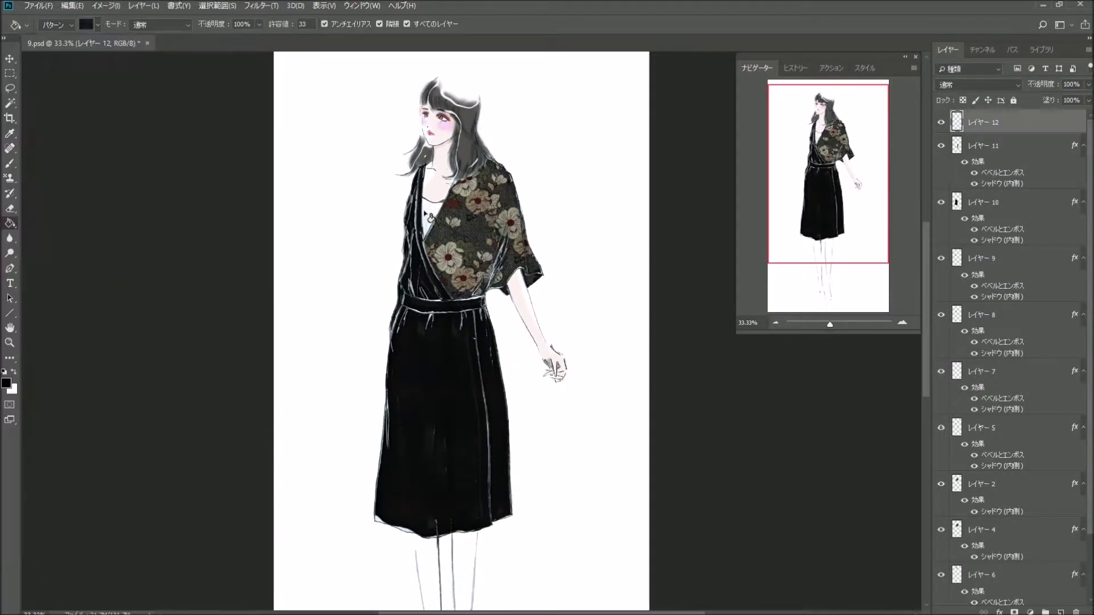
Redo the dark inner-top fill and give layer 12 an 83% opacity Inner Shadow.
key("ctrl+z")
left_click(430, 210)
double_click(1020, 122)
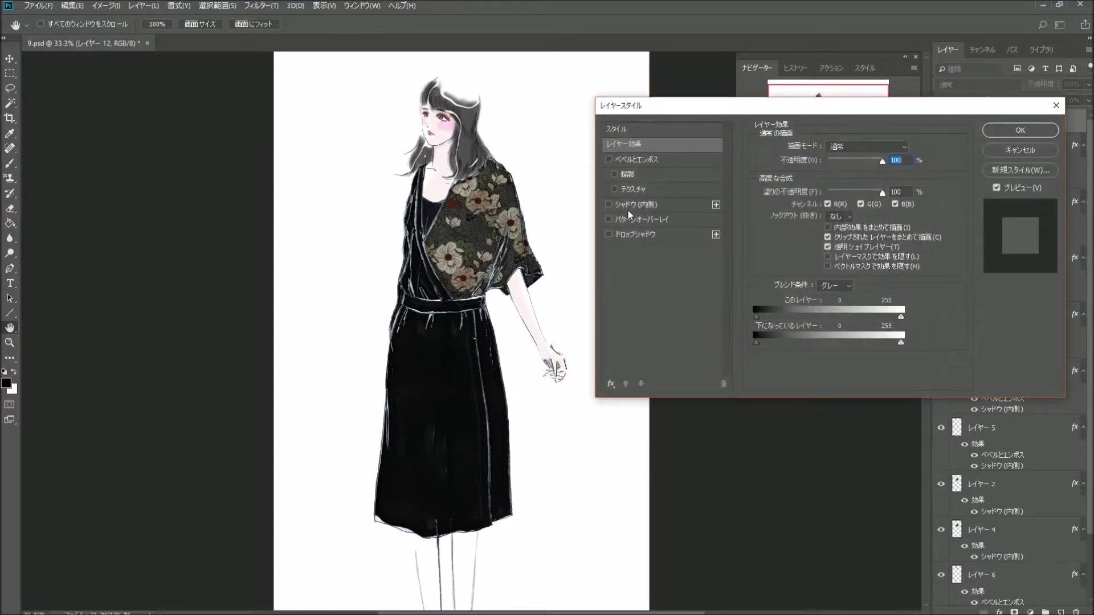
left_click(676, 208)
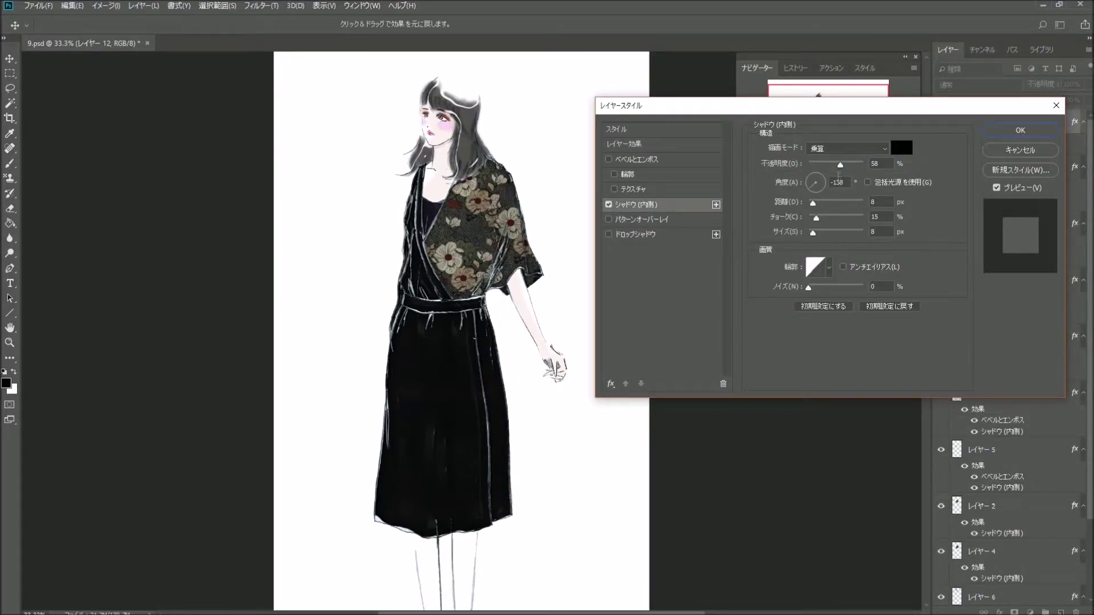
left_click_drag(841, 165, 857, 166)
left_click(1001, 135)
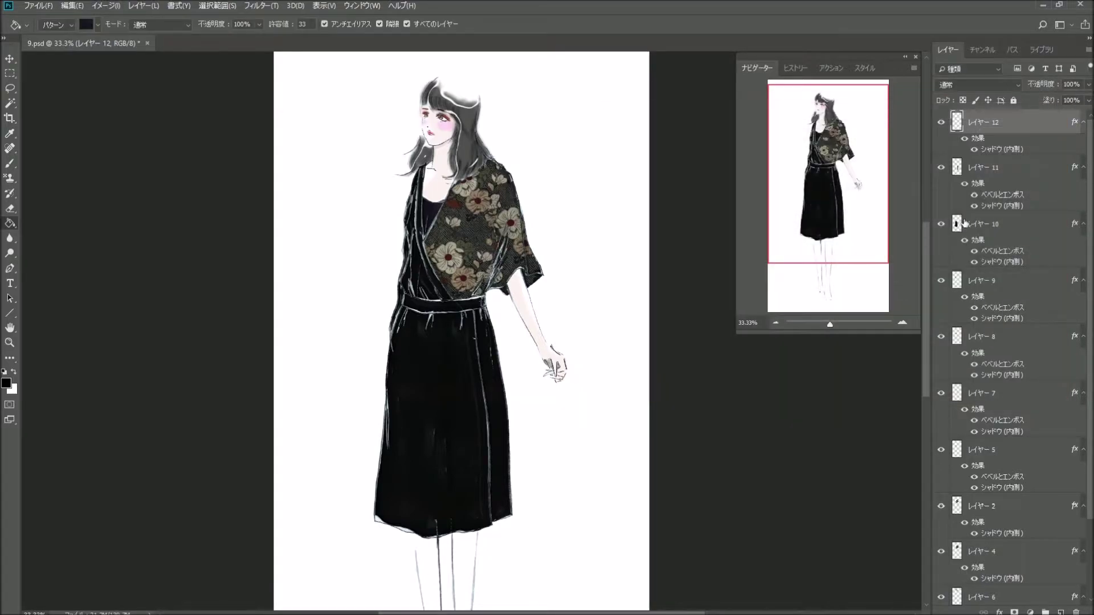
Create empty layer 13, then layer 14 above layer 1.
left_click_drag(819, 231, 818, 236)
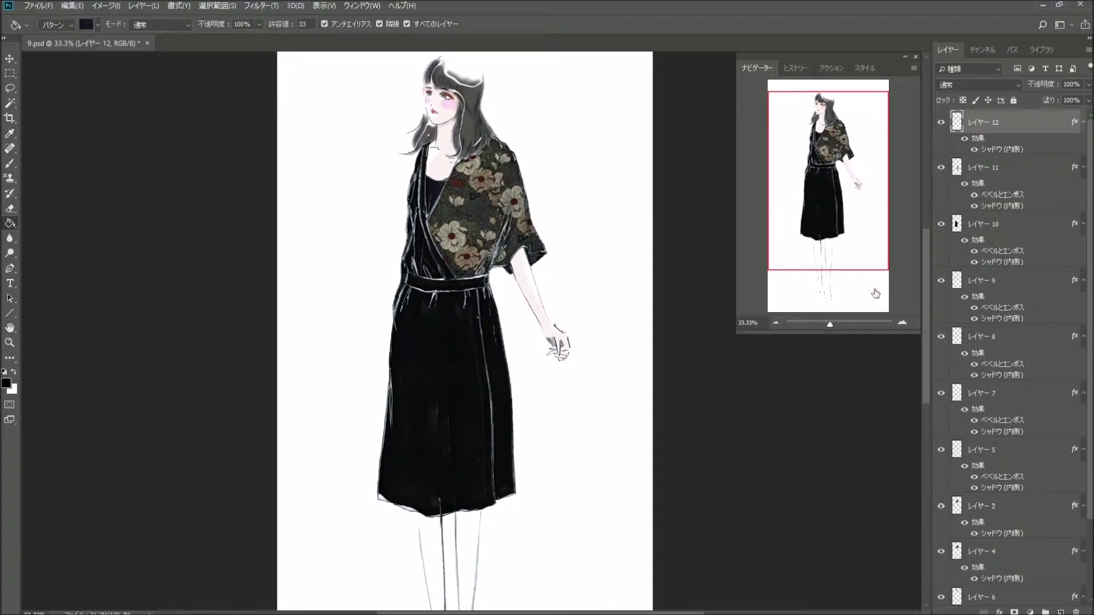
key("ctrl+shift+alt+n")
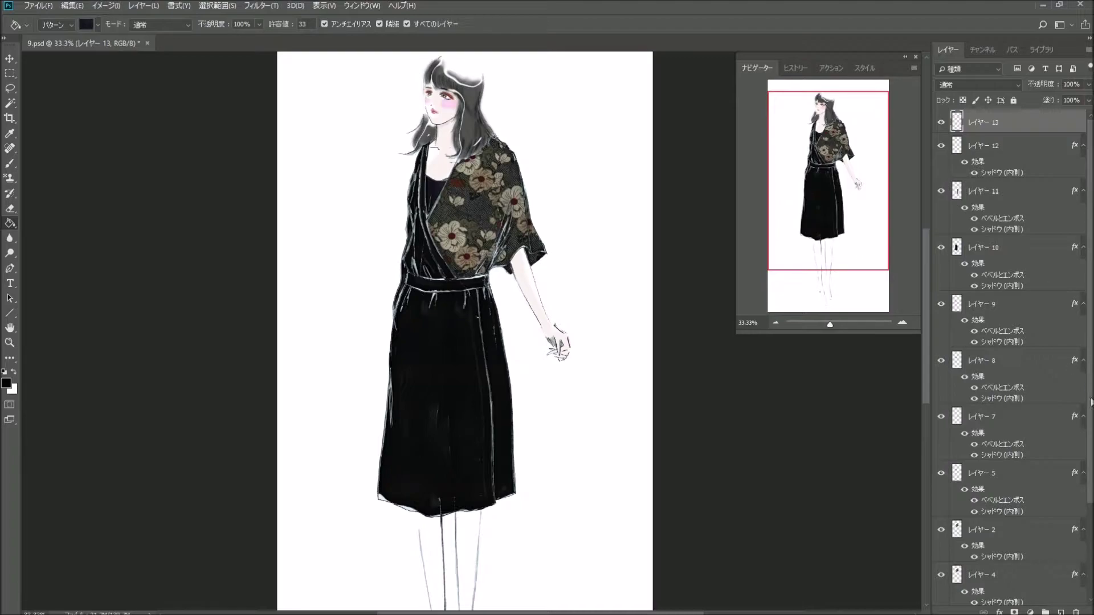
scroll(1015, 513, "down", 5)
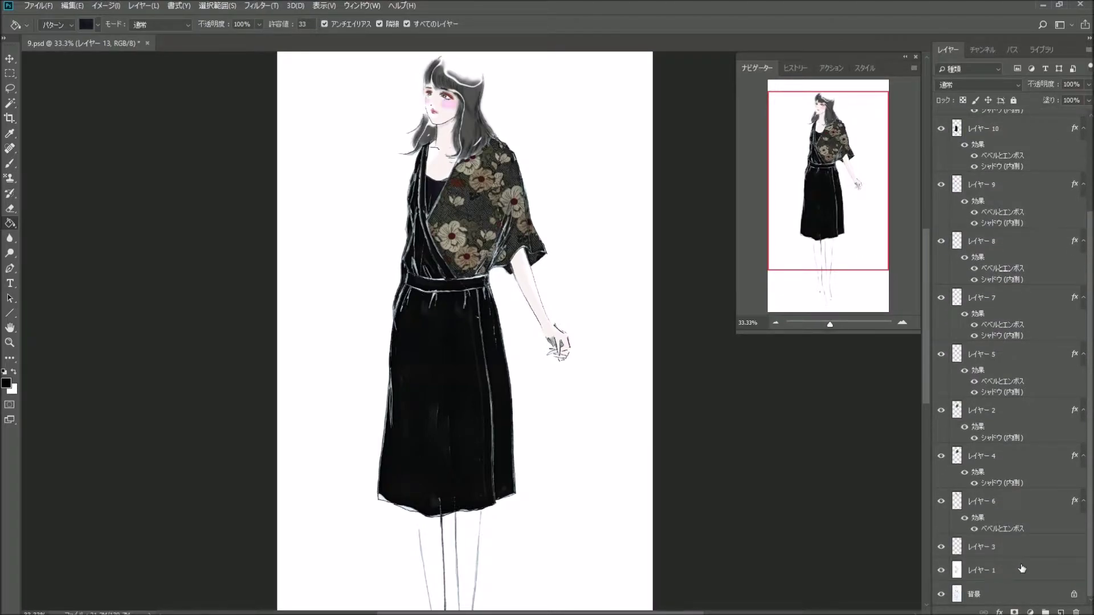
left_click(1021, 568)
left_click(1061, 612)
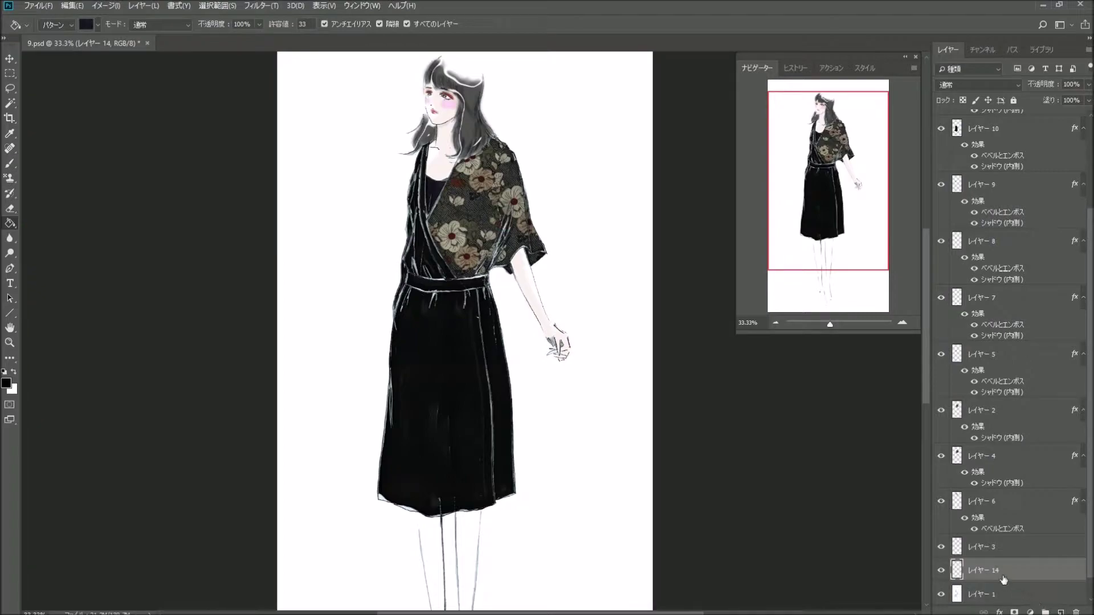
left_click(942, 548)
Set up a 334 px brush from preset 19 and move layer 14 beneath layer 1.
left_click(10, 164)
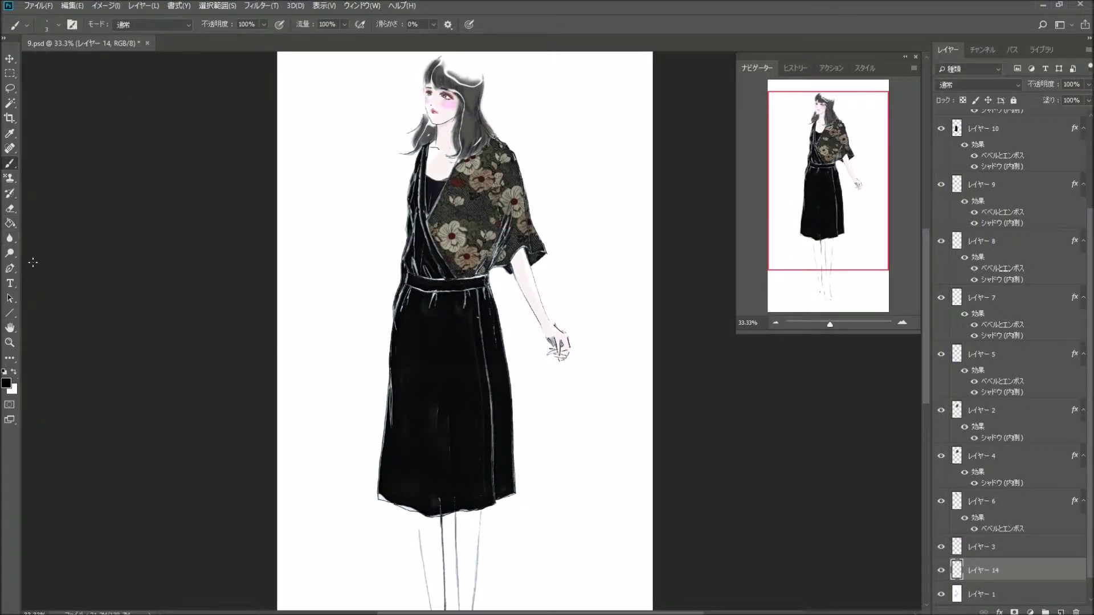
left_click(59, 25)
left_click(171, 155)
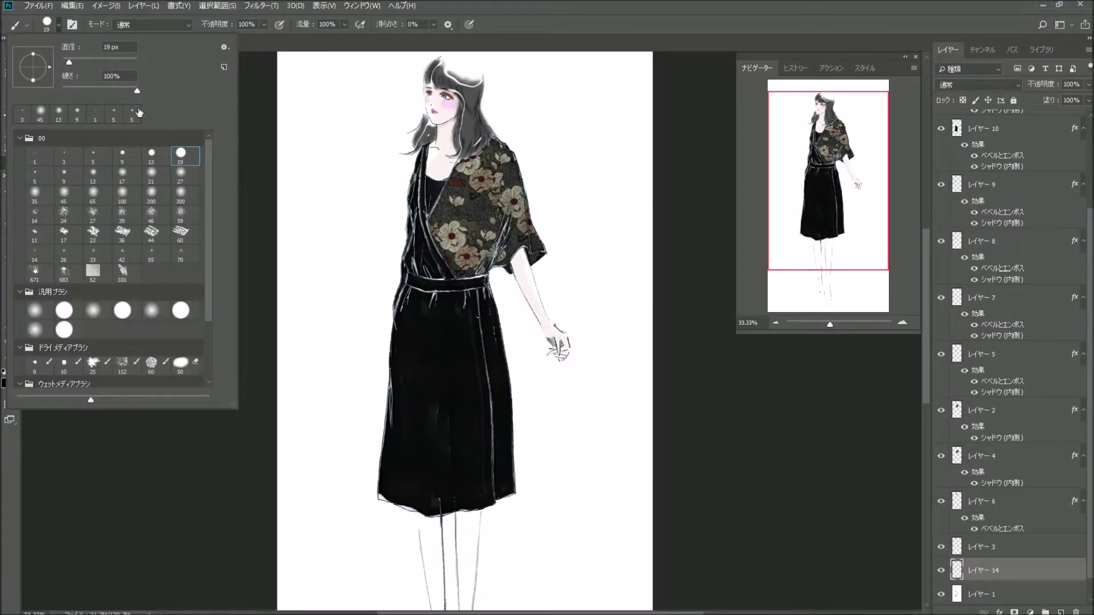
left_click_drag(62, 62, 123, 61)
left_click_drag(433, 91, 430, 135)
key("ctrl+z")
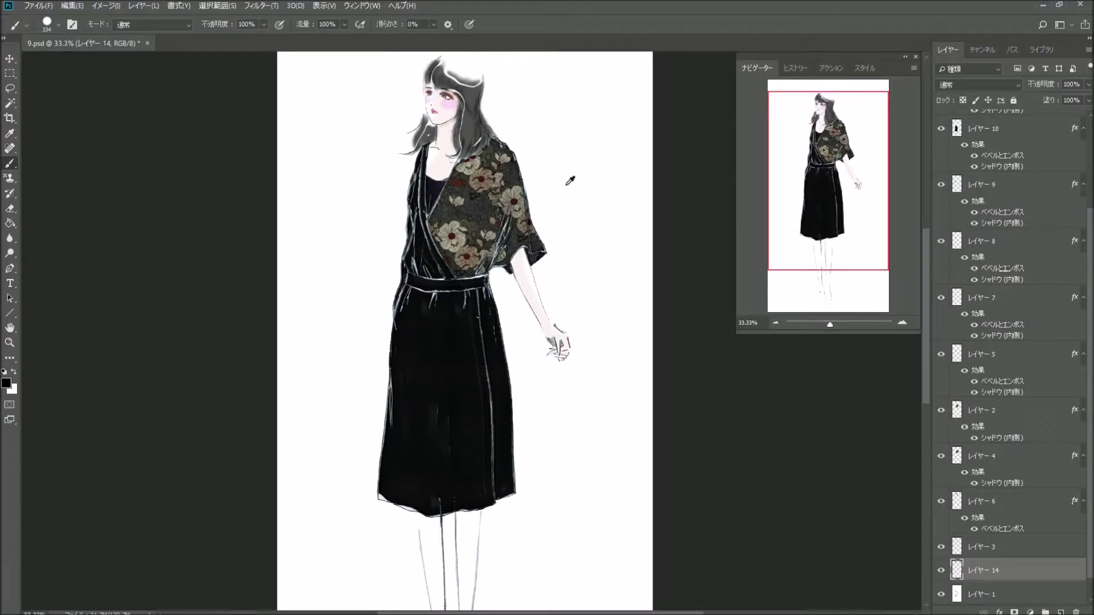
scroll(1091, 544, "down", 1)
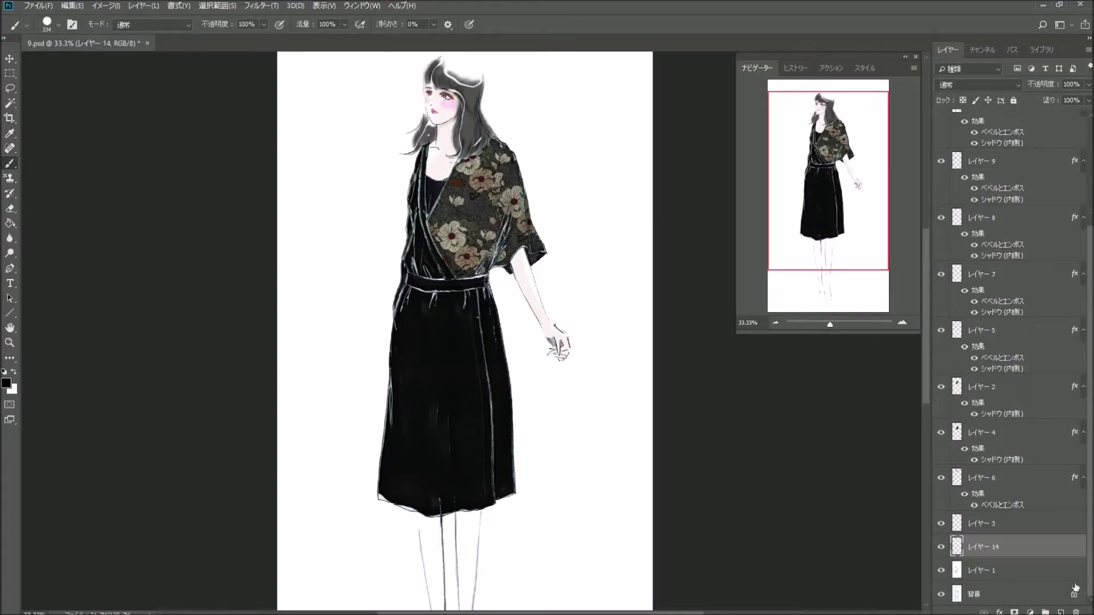
mouse_move(1040, 548)
left_mouse_down()
mouse_move(1045, 574)
mouse_move(1034, 577)
left_mouse_up()
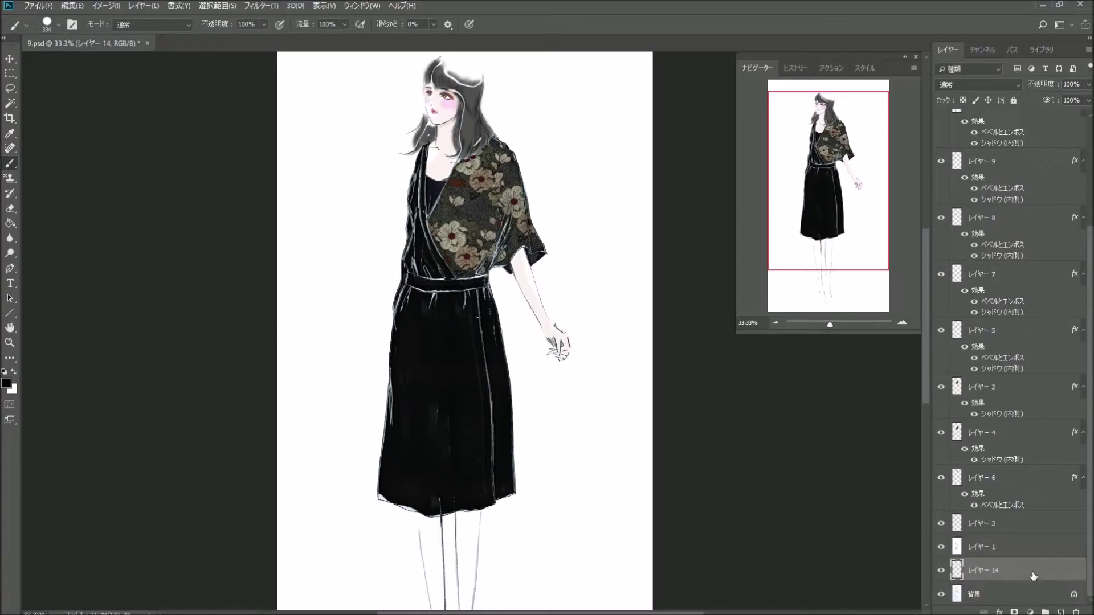
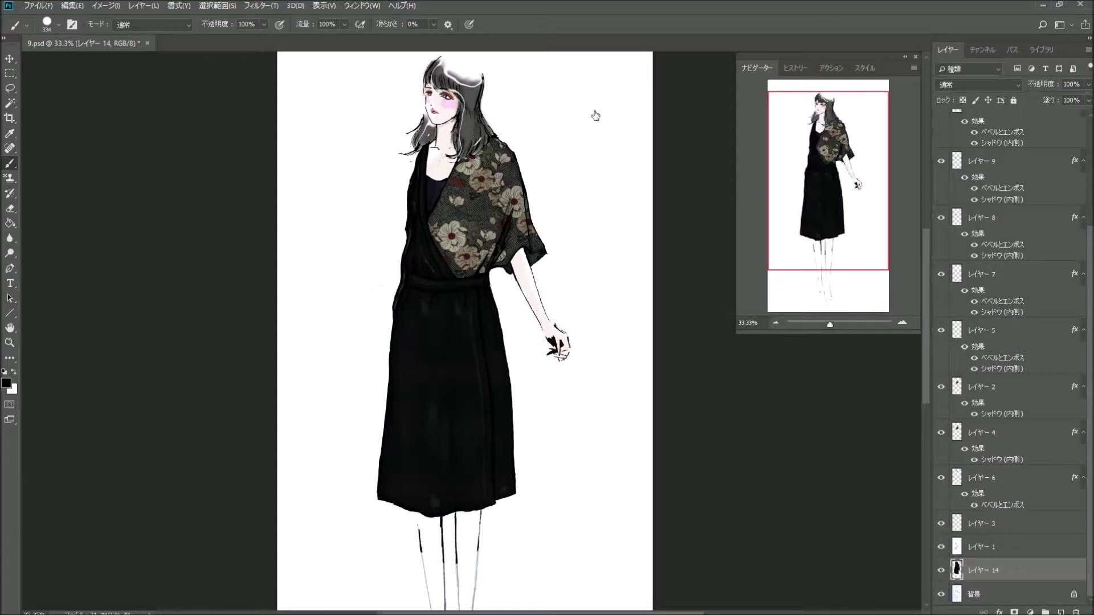
Bring the lower body into view and switch to the Pattern Stamp tool.
left_click(774, 284)
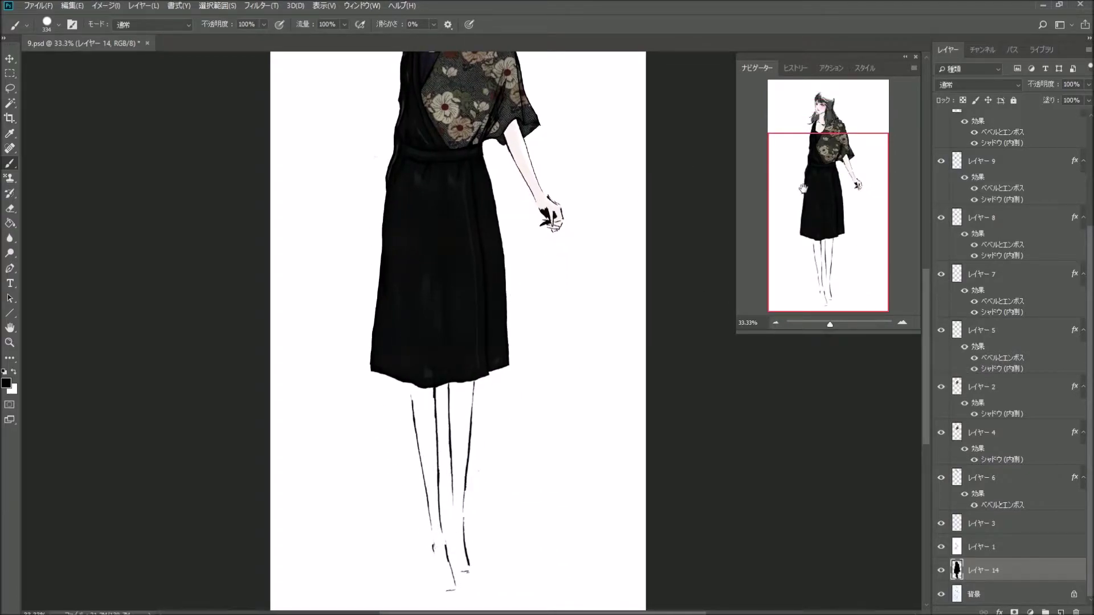
mouse_move(827, 234)
left_mouse_down()
mouse_move(828, 182)
mouse_move(832, 236)
left_mouse_up()
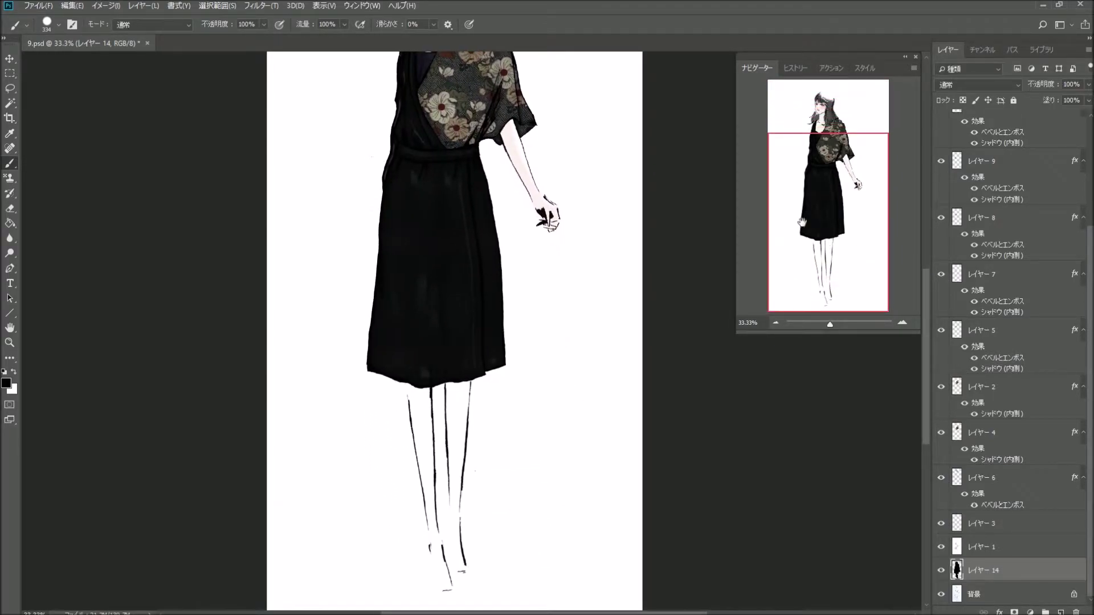
scroll(1035, 139, "up", 2)
scroll(1034, 139, "up", 3)
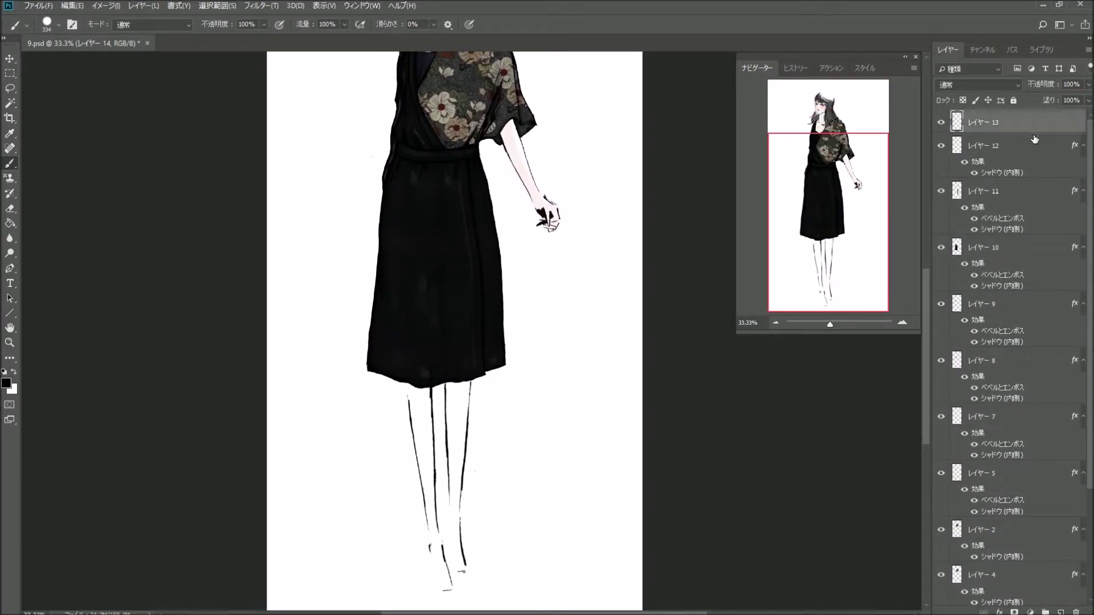
left_click(59, 25)
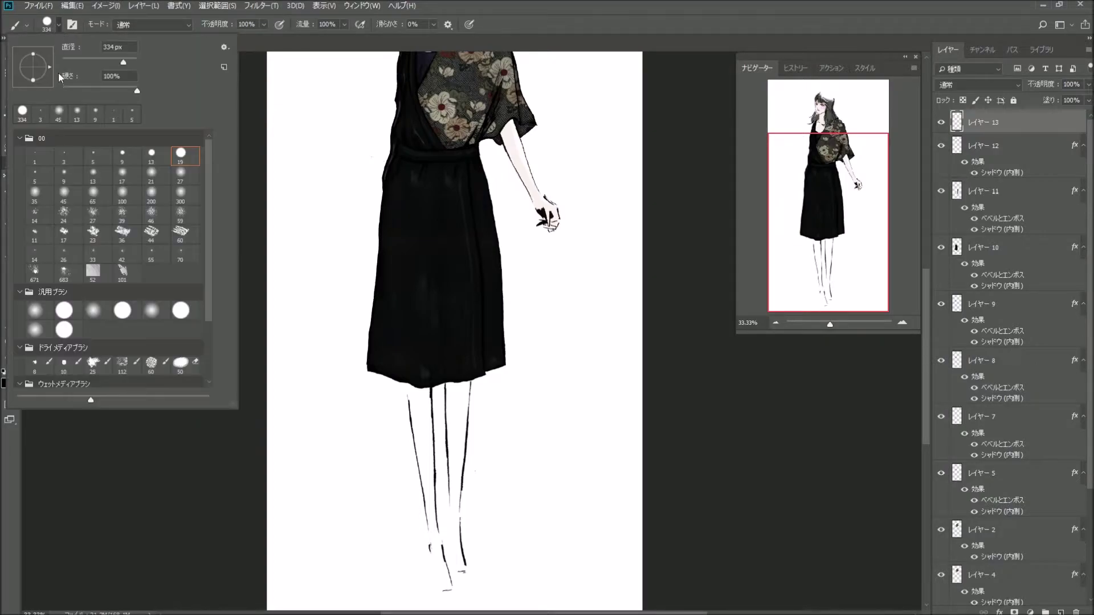
left_click(256, 47)
left_click(11, 179)
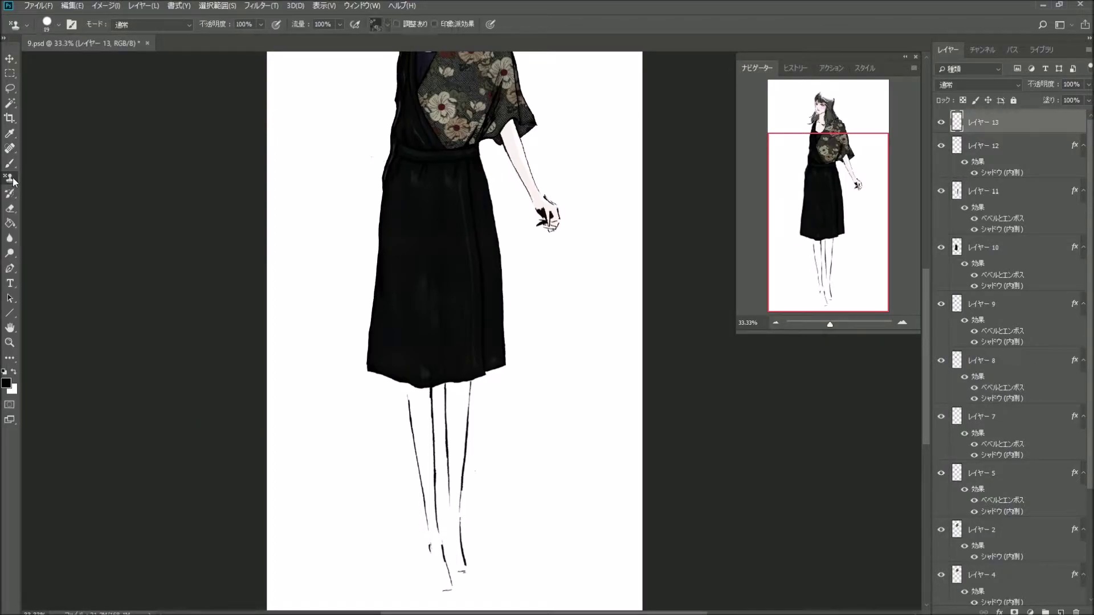
Choose the soft 45 px brush preset and the dark black pattern.
left_click(59, 25)
left_click(64, 193)
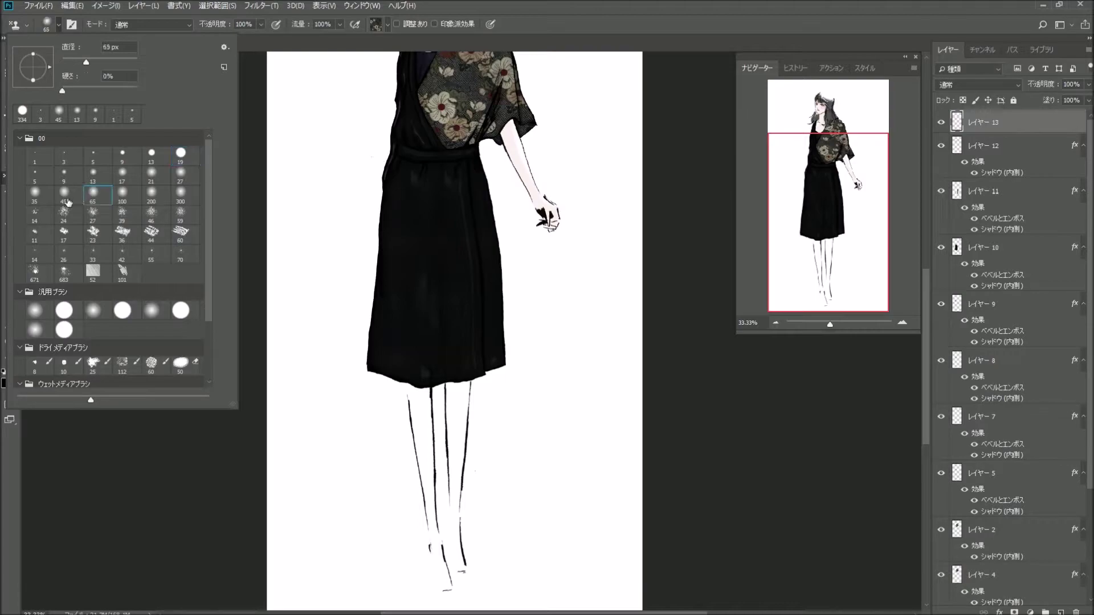
left_click(387, 26)
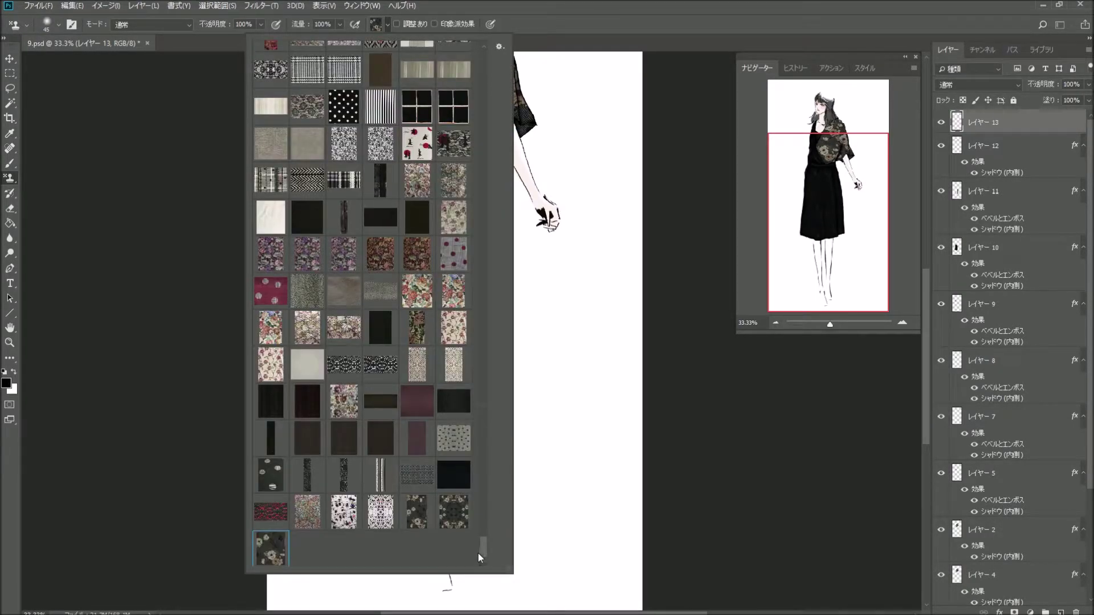
mouse_move(485, 412)
left_mouse_down()
mouse_move(479, 531)
mouse_move(477, 521)
left_mouse_up()
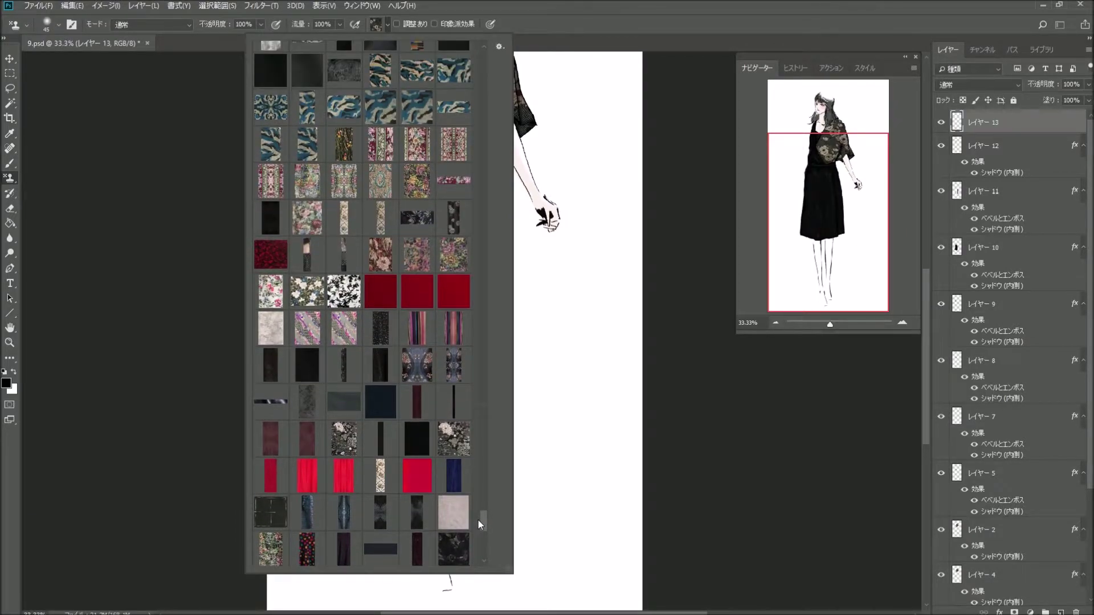
left_click(299, 373)
left_click(800, 277)
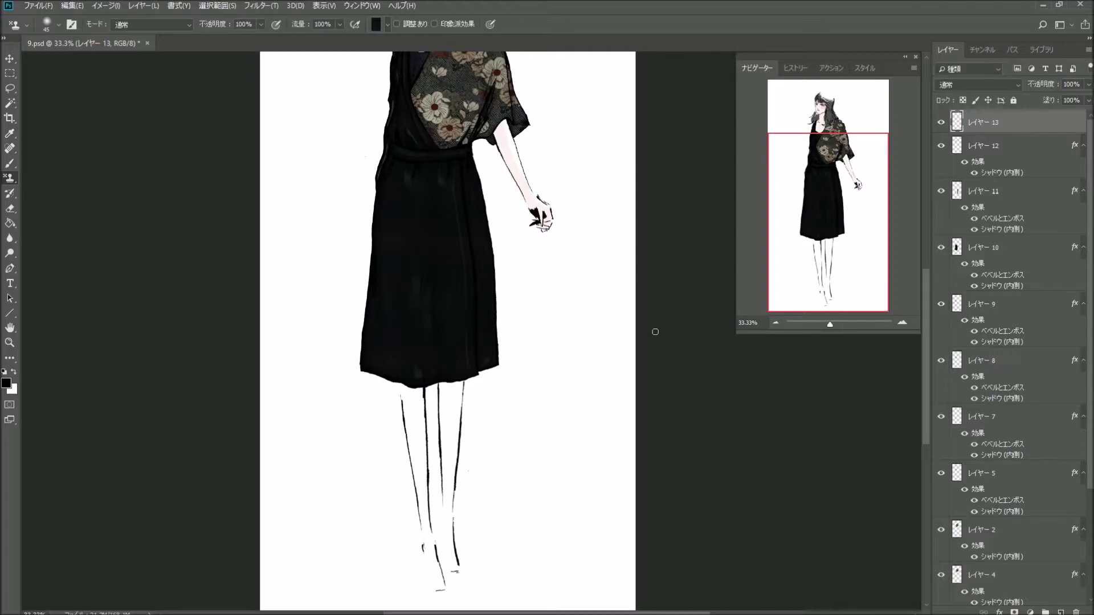
At 50% zoom, stamp dark shading up the left leg from ankle to below the hem.
key("ctrl+plus")
left_click_drag(829, 228, 829, 259)
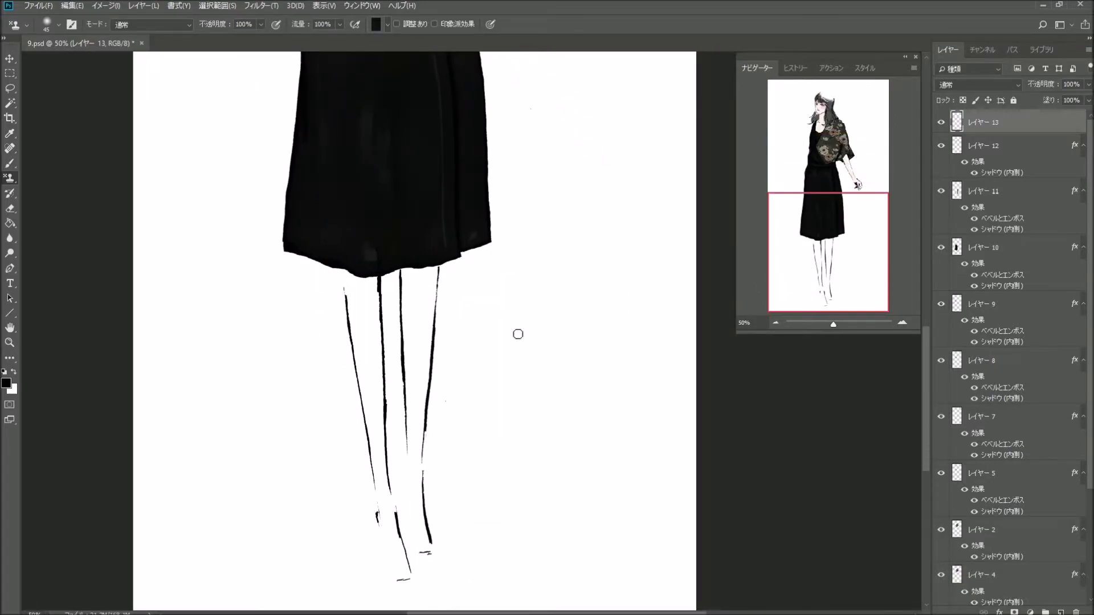
left_click_drag(386, 477, 372, 400)
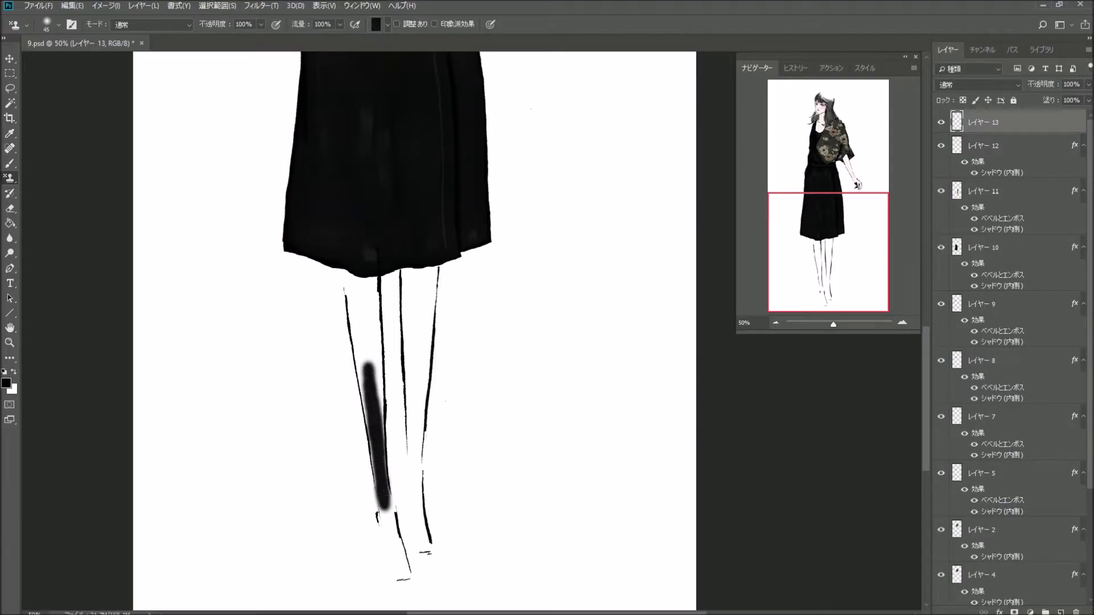
mouse_move(373, 400)
left_mouse_down()
mouse_move(362, 314)
mouse_move(358, 382)
mouse_move(365, 312)
mouse_move(375, 354)
left_mouse_up()
mouse_move(379, 399)
left_mouse_down()
mouse_move(356, 282)
mouse_move(374, 330)
mouse_move(363, 288)
left_mouse_up()
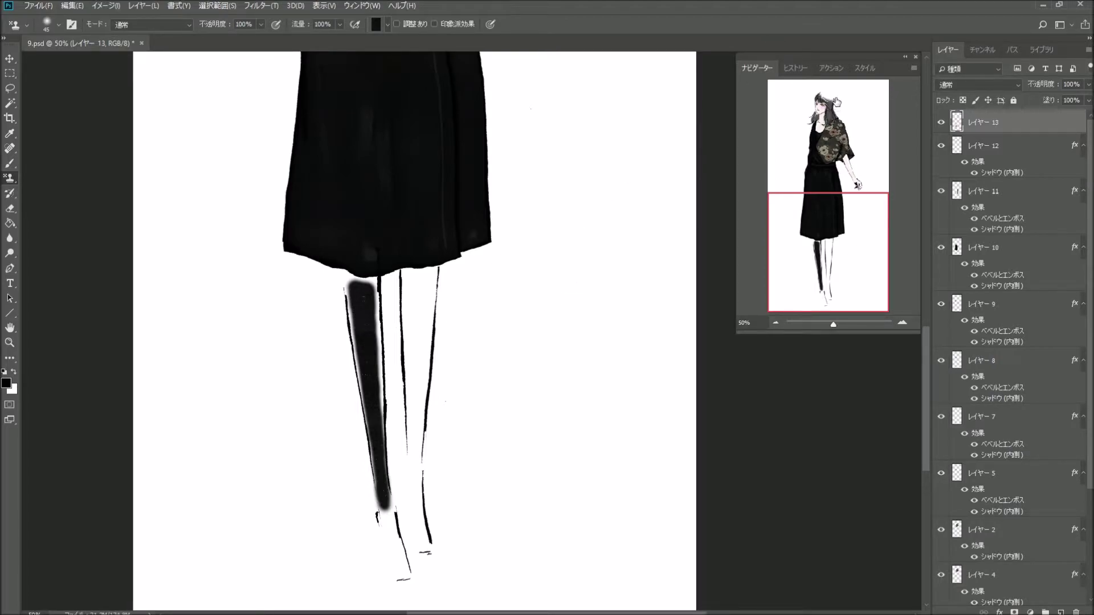
Apply a gradient overlay style to Layer 13 and touch up the left-leg shading.
left_click(865, 68)
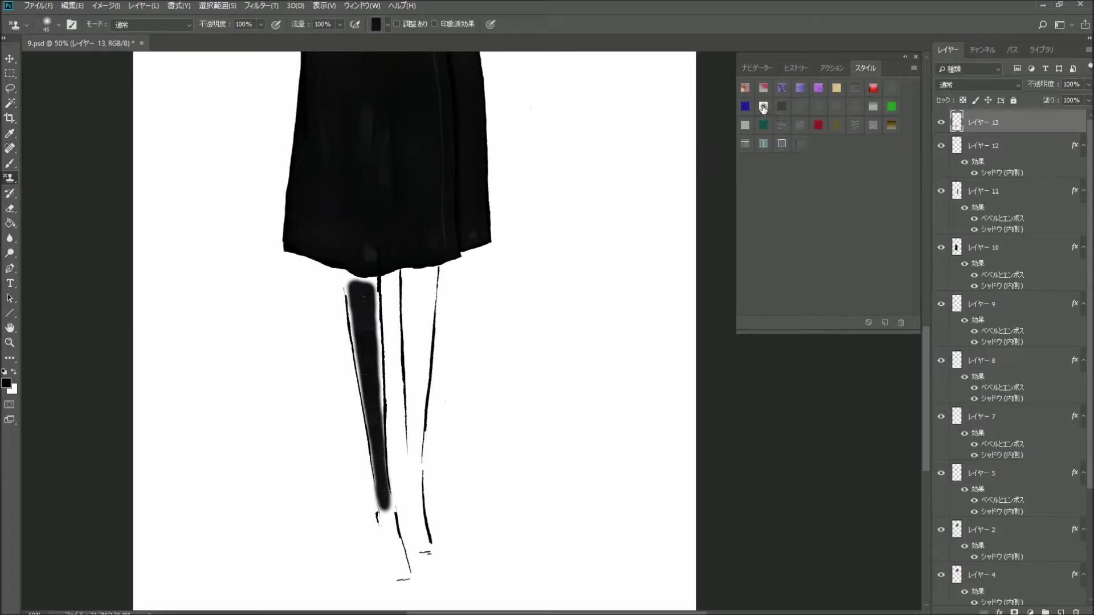
double_click(763, 109)
left_click(657, 194)
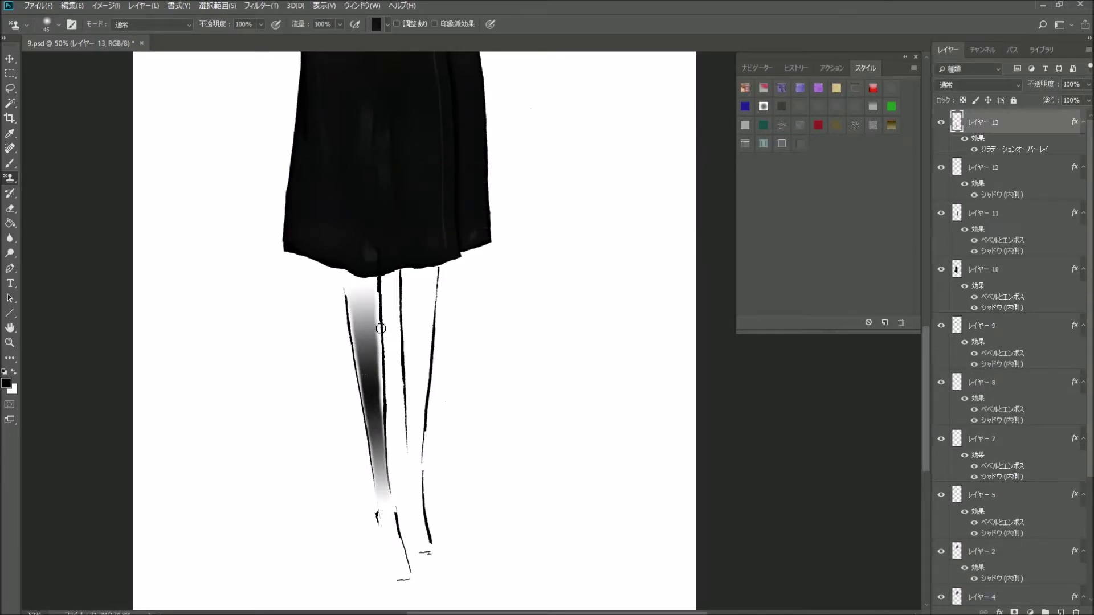
left_click_drag(363, 346, 363, 369)
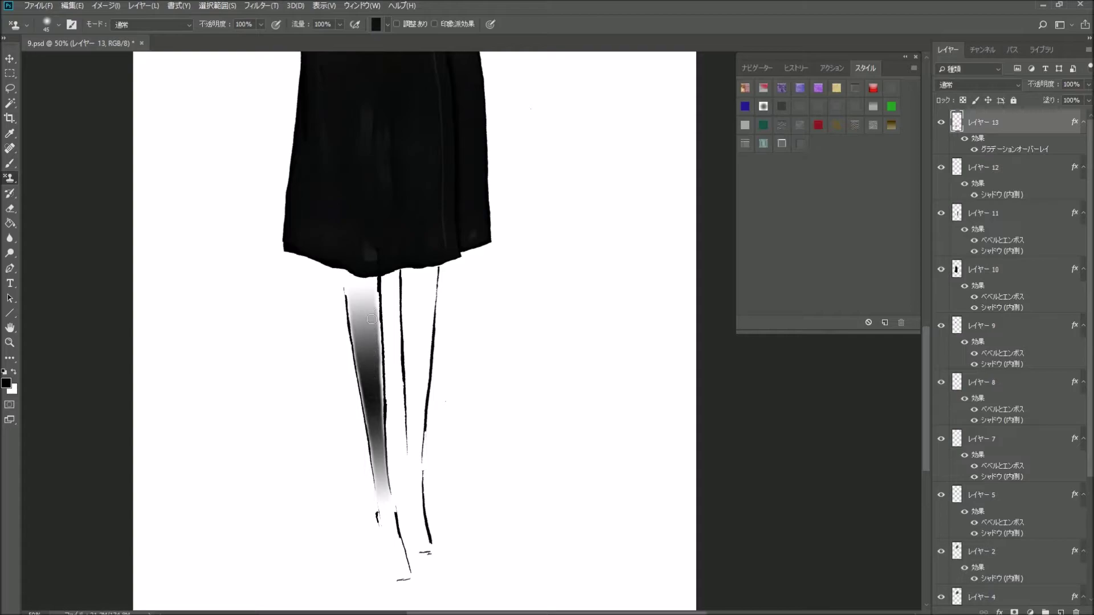
left_click_drag(372, 347, 368, 380)
Stamp dark shading on the right leg on a new layer, then apply the gradient overlay.
left_click(1062, 611)
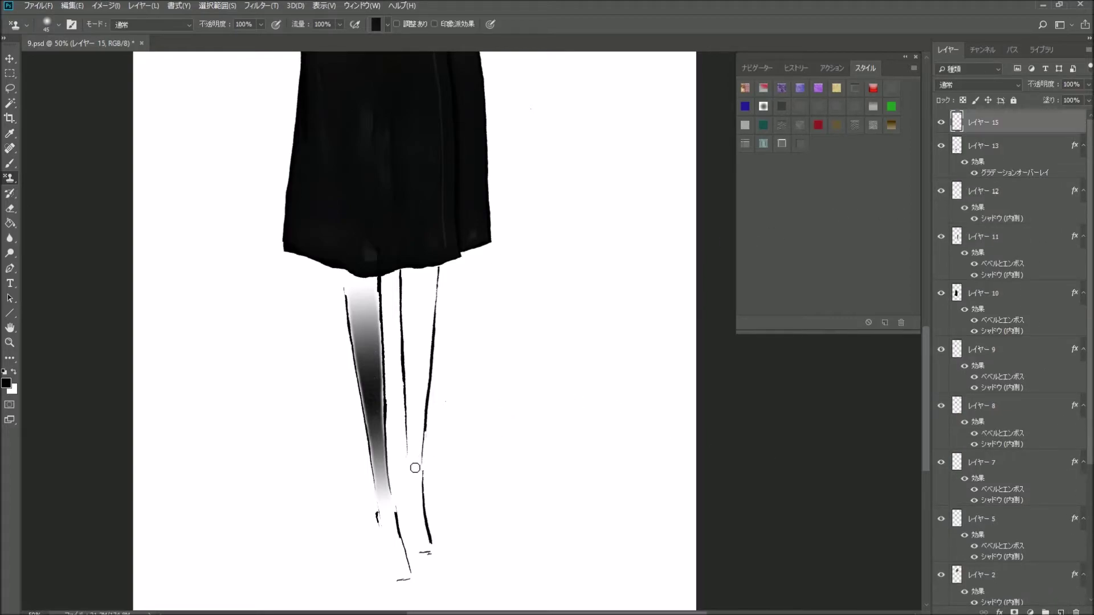
left_click_drag(415, 468, 415, 341)
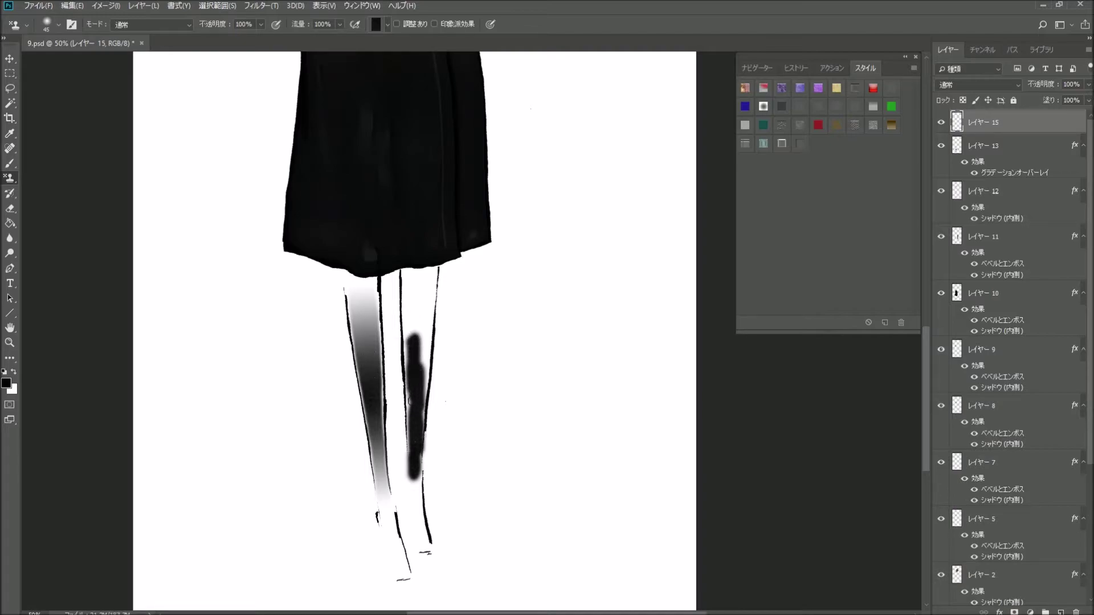
left_click_drag(422, 392, 423, 358)
mouse_move(424, 399)
left_mouse_down()
mouse_move(425, 338)
mouse_move(424, 361)
left_mouse_up()
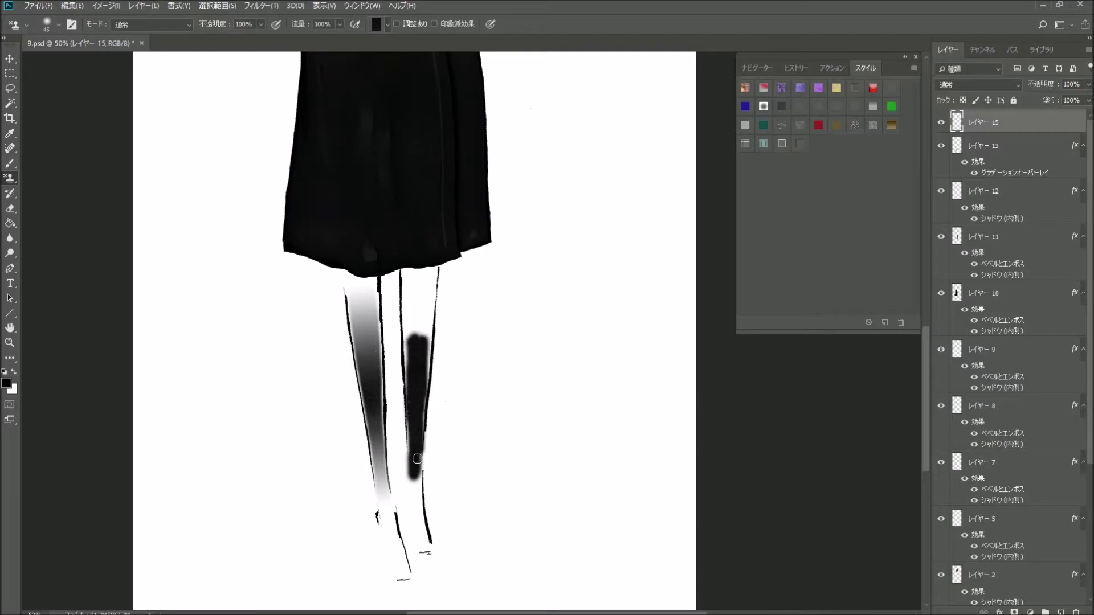
mouse_move(414, 453)
left_mouse_down()
mouse_move(423, 282)
mouse_move(411, 310)
mouse_move(438, 323)
left_mouse_up()
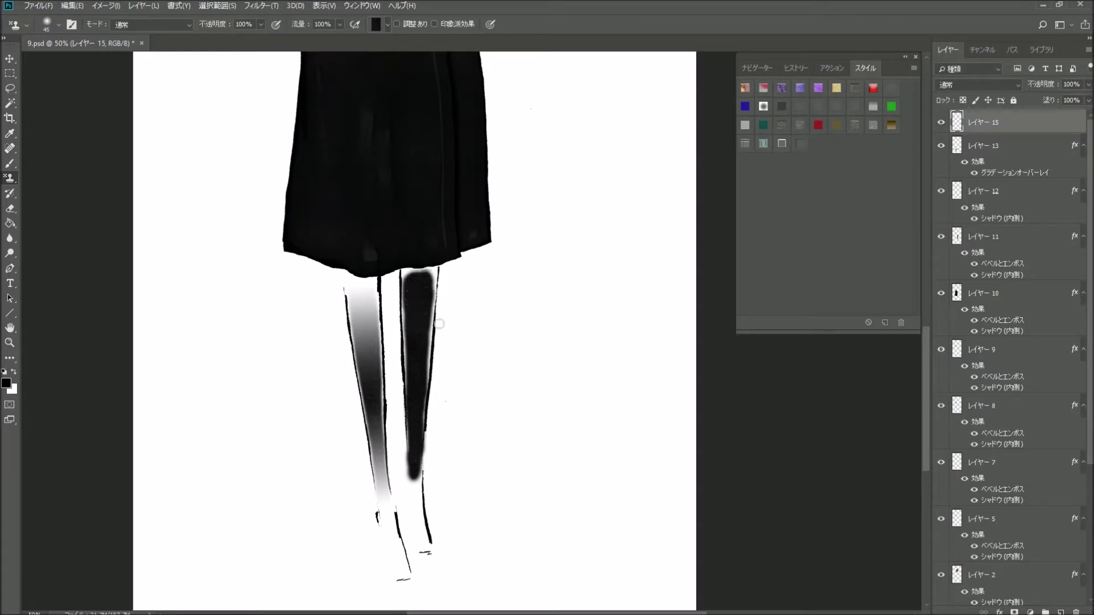
left_click(763, 106)
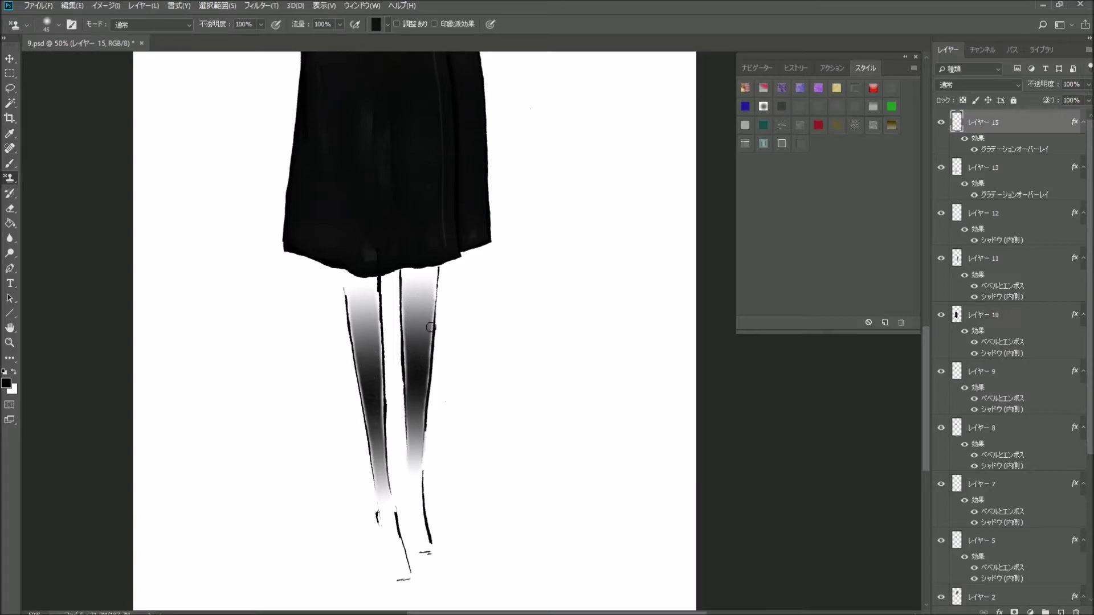
Show the Navigator preview, frame the figure, and select レイヤー 1.
left_click(757, 68)
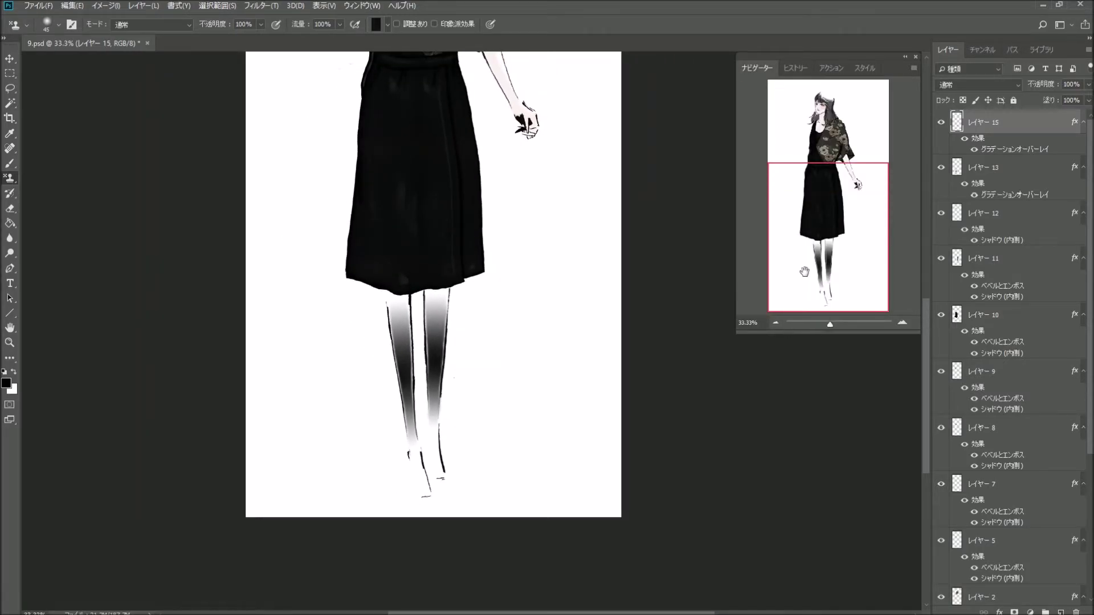
left_click_drag(805, 272, 808, 193)
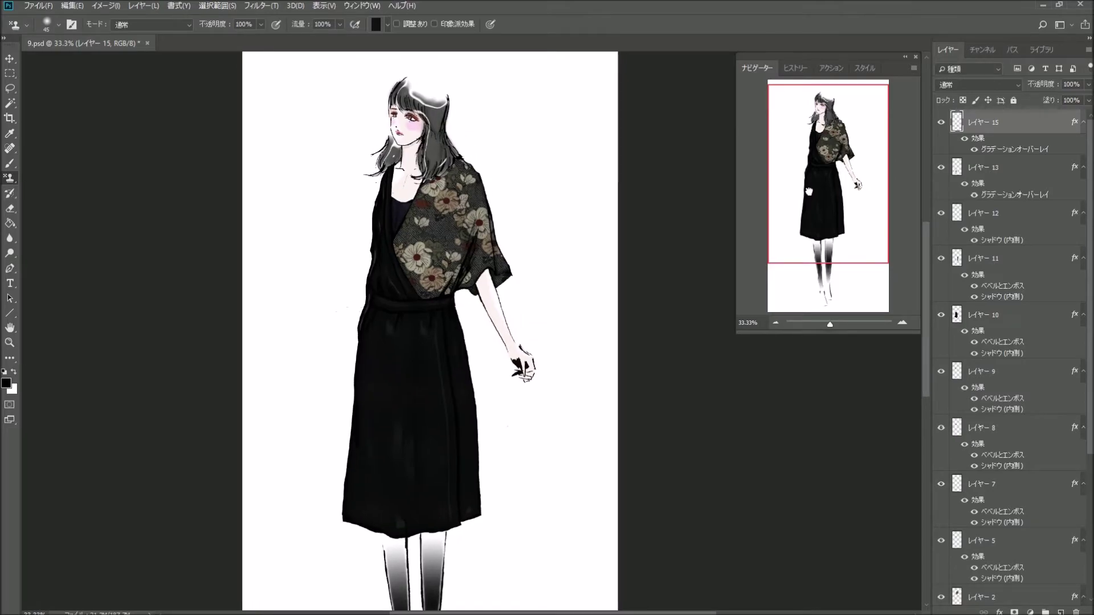
mouse_move(807, 192)
left_mouse_down()
mouse_move(819, 226)
mouse_move(817, 196)
left_mouse_up()
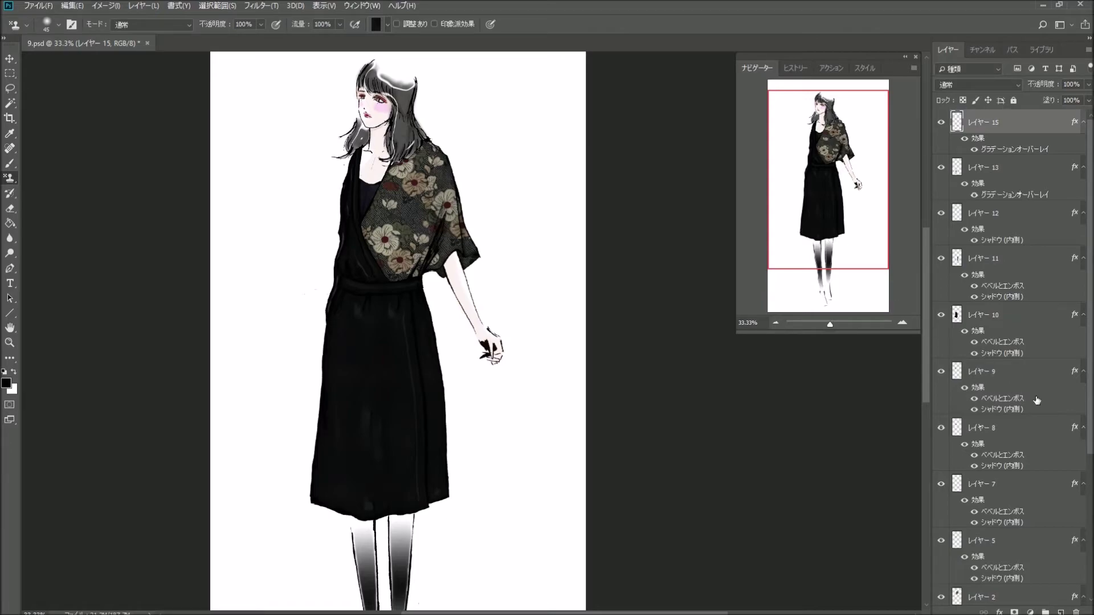
left_click_drag(1090, 446, 1090, 593)
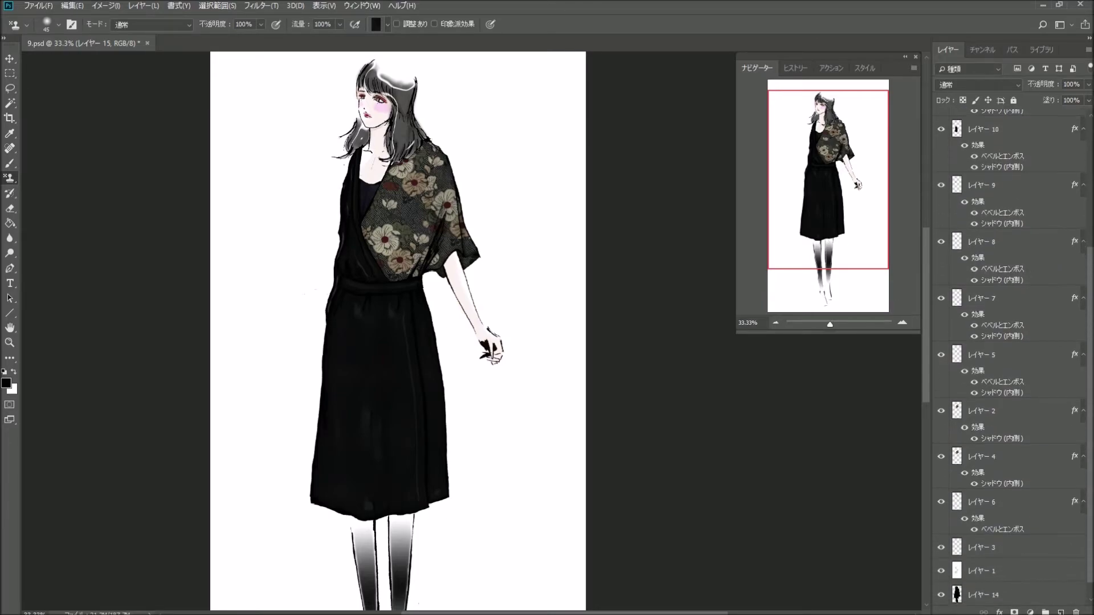
left_click(1026, 549)
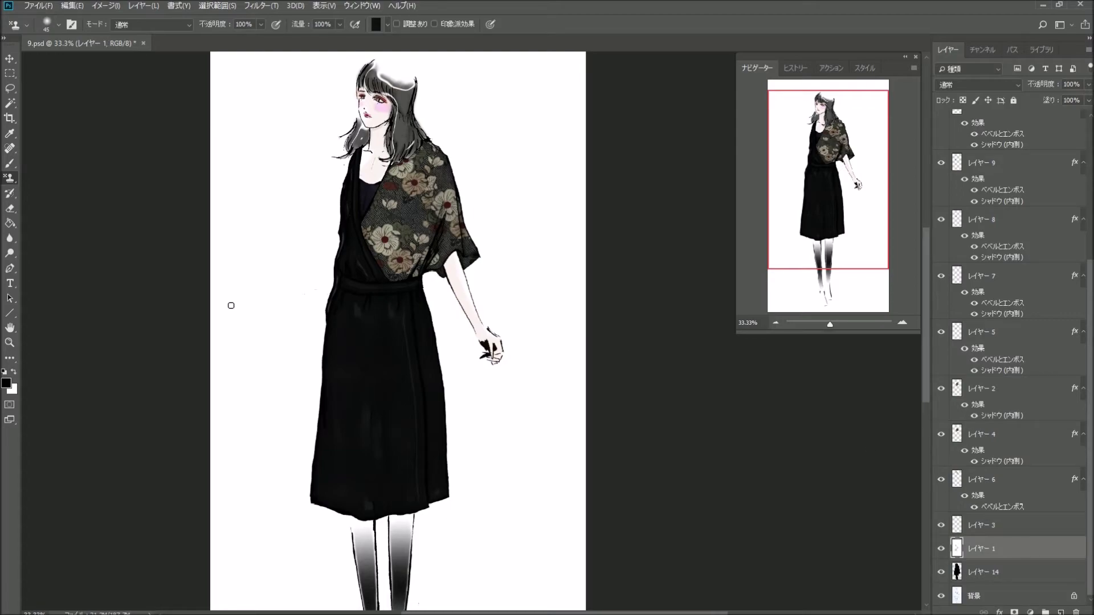
Switch to the Brush tool at 19 px, undo a test stroke, and make white the foreground.
left_click(10, 164)
left_click(58, 26)
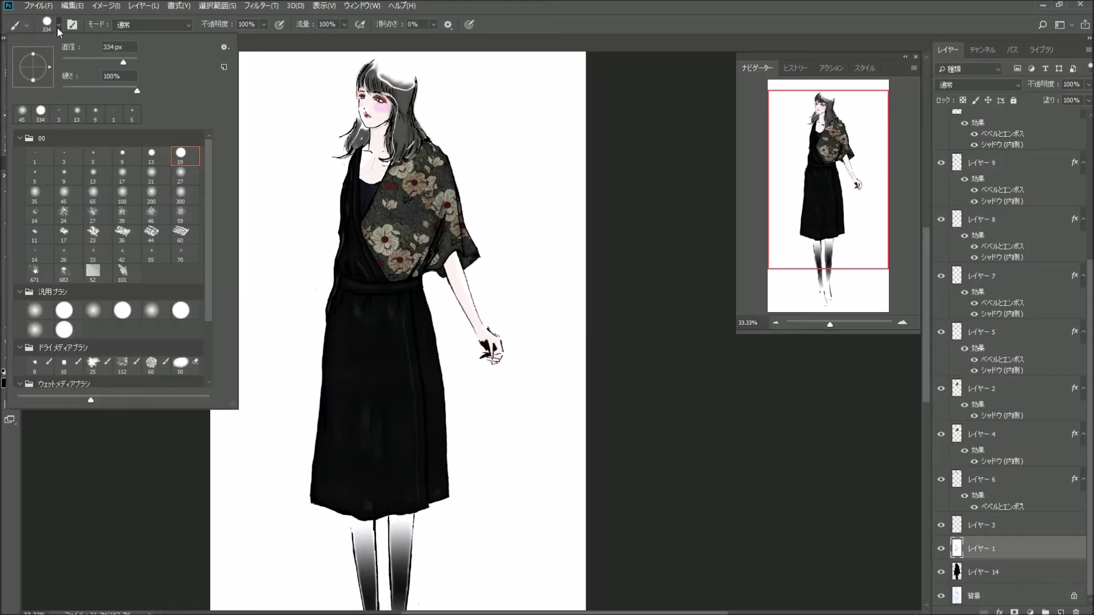
left_click(181, 155)
left_click(329, 46)
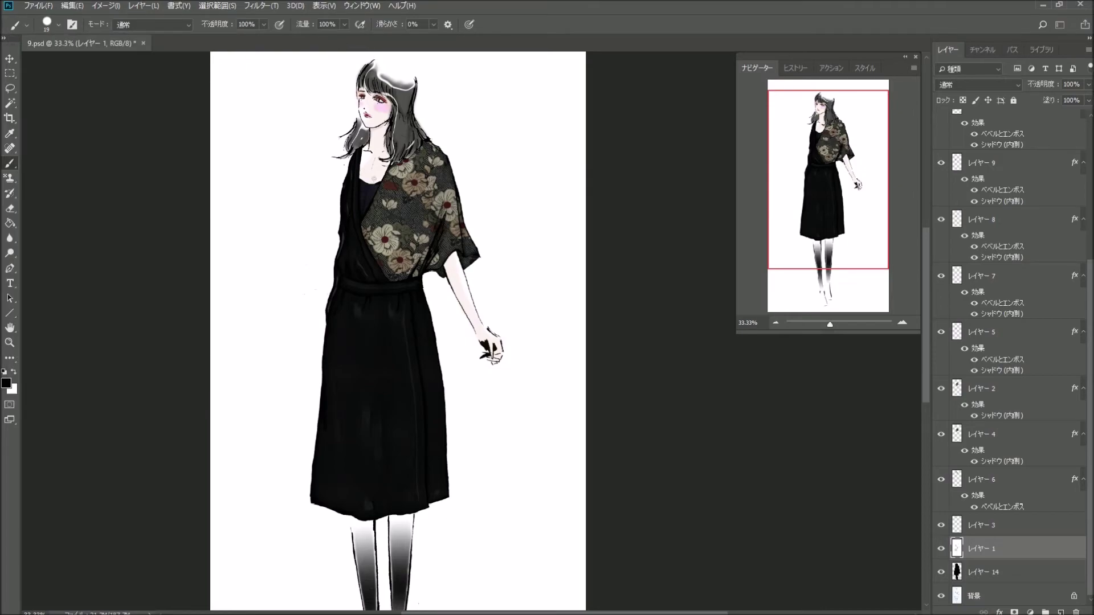
left_click_drag(373, 169, 372, 155)
key("ctrl+z")
left_click(14, 372)
Zoom out to the whole image, return to 33.33%, and select レイヤー 2.
left_click(776, 323)
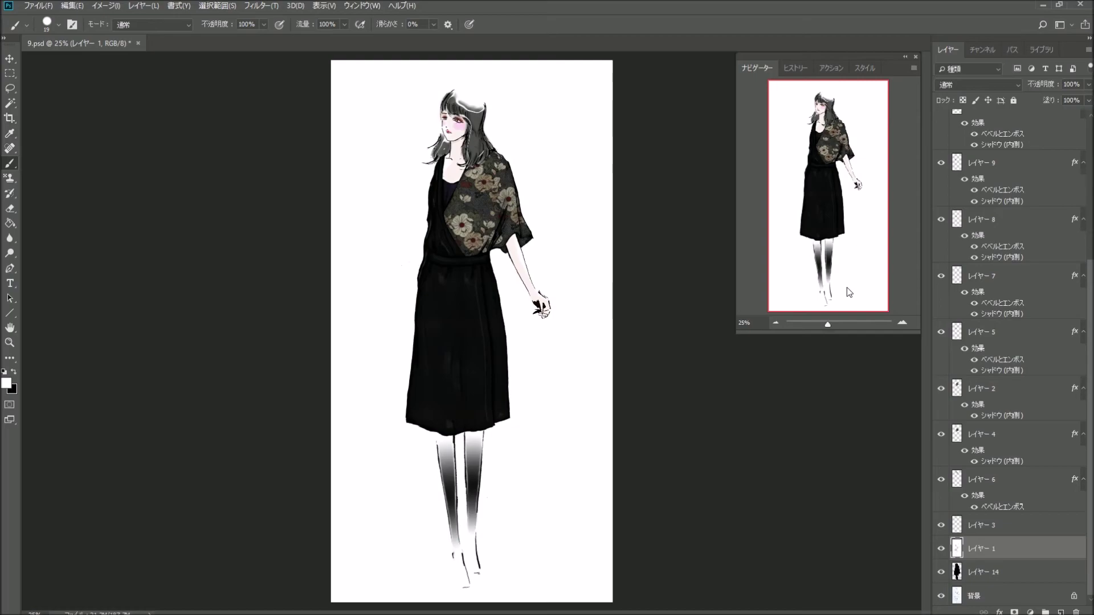
left_click(901, 323)
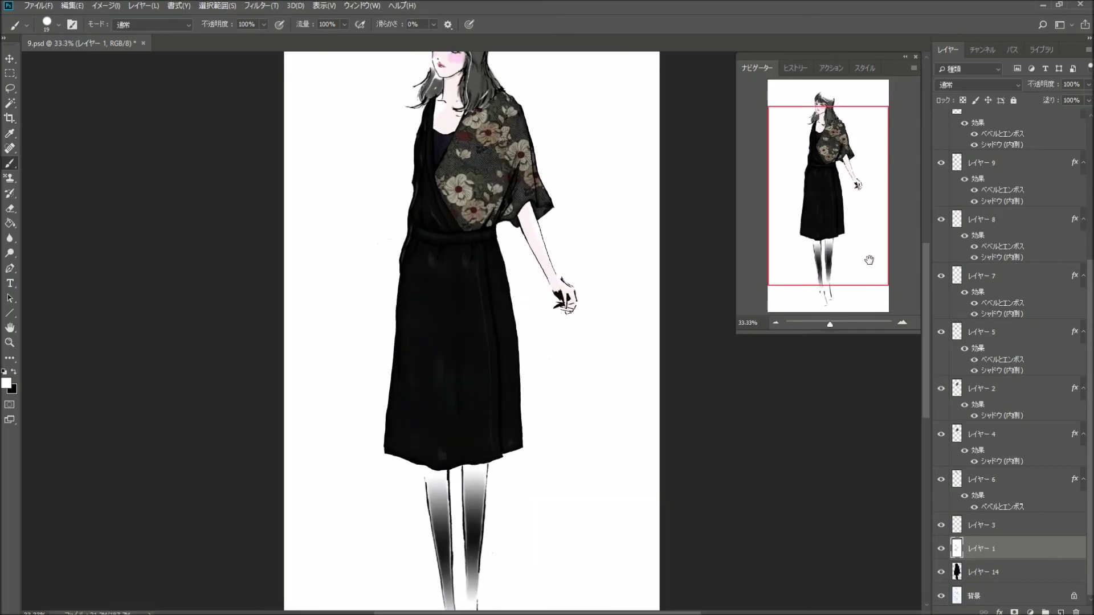
left_click_drag(869, 260, 869, 238)
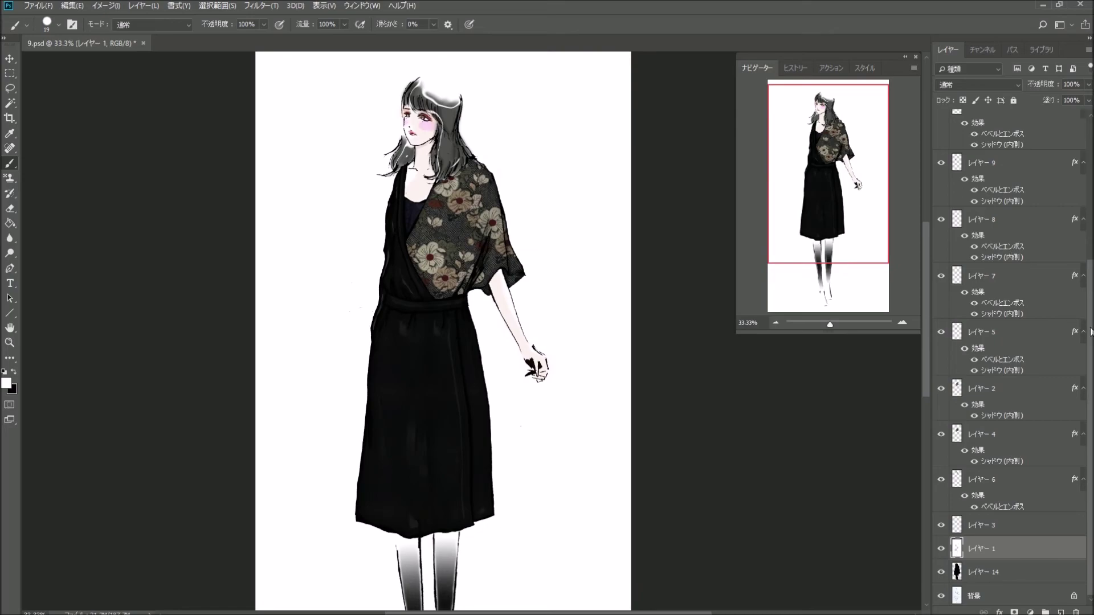
left_click(1029, 398)
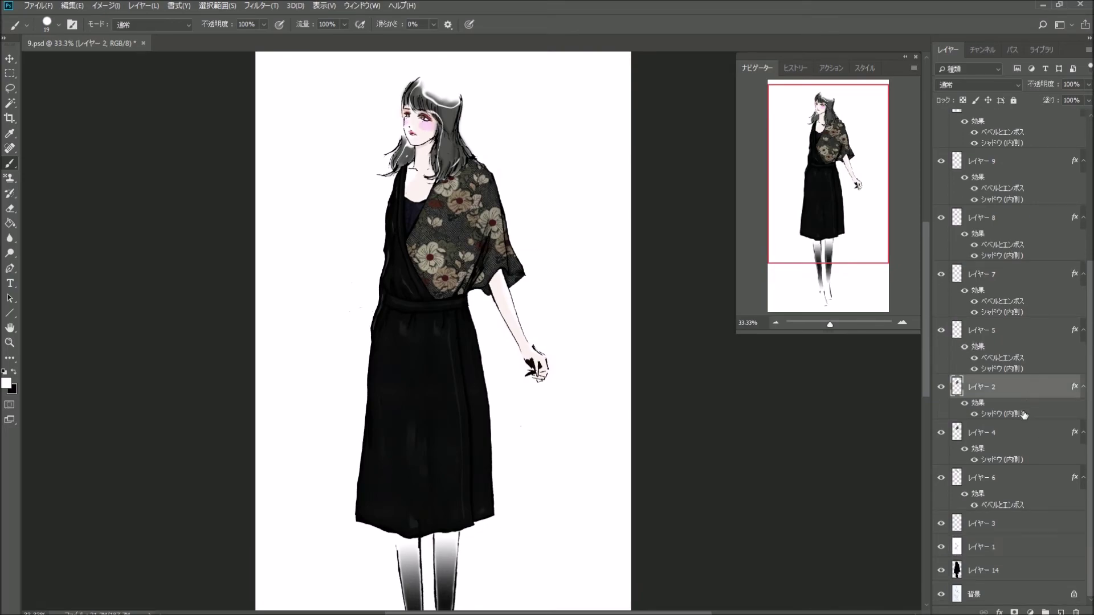
Raise レイヤー 2's inner shadow distance to 30 px, keeping 33% opacity and 35 px size.
double_click(1022, 390)
left_click(693, 207)
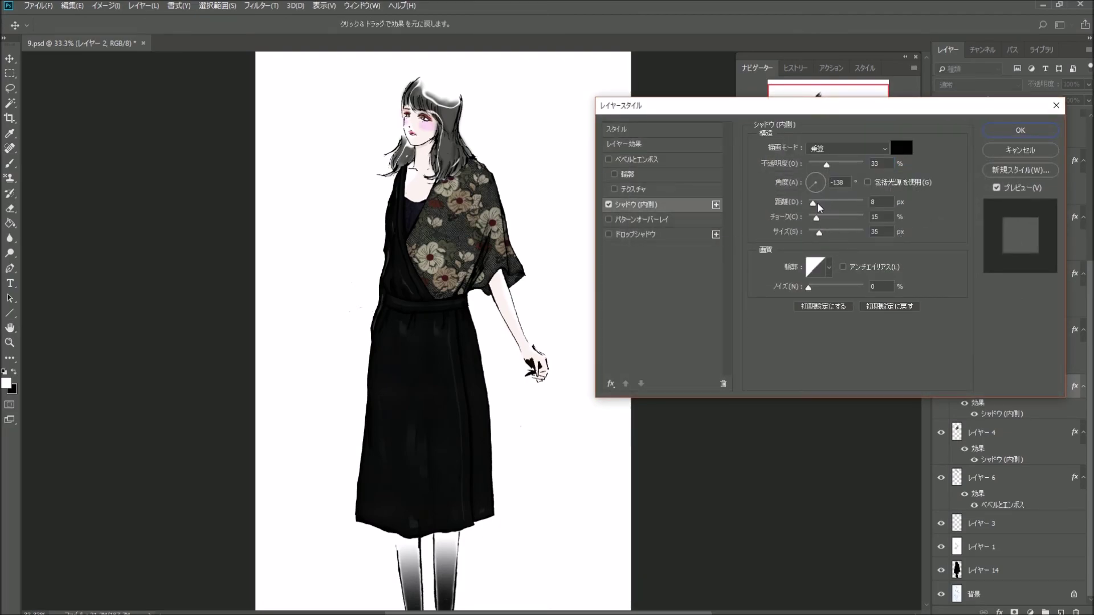
mouse_move(814, 204)
left_mouse_down()
mouse_move(836, 208)
mouse_move(827, 209)
left_mouse_up()
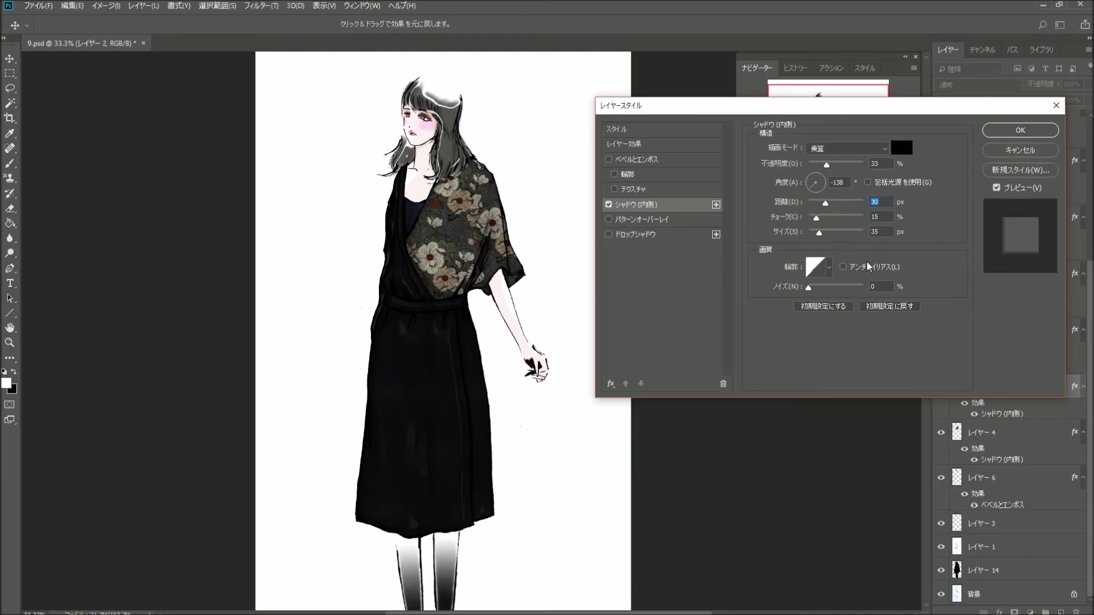
left_click(1028, 131)
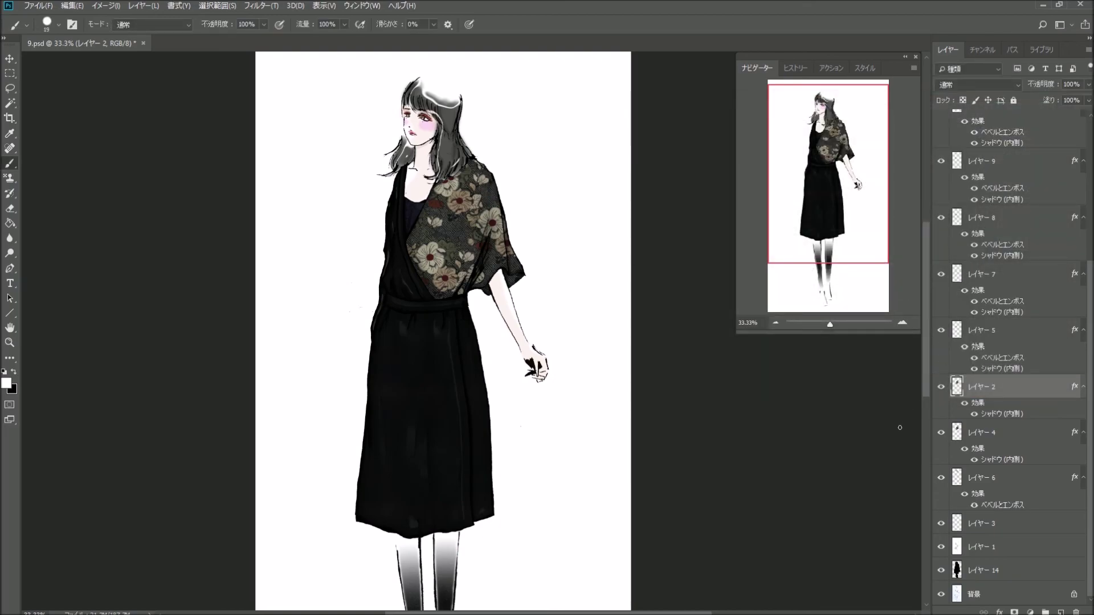
mouse_move(838, 239)
left_mouse_down()
mouse_move(850, 313)
mouse_move(849, 270)
mouse_move(830, 254)
mouse_move(845, 252)
mouse_move(844, 233)
left_mouse_up()
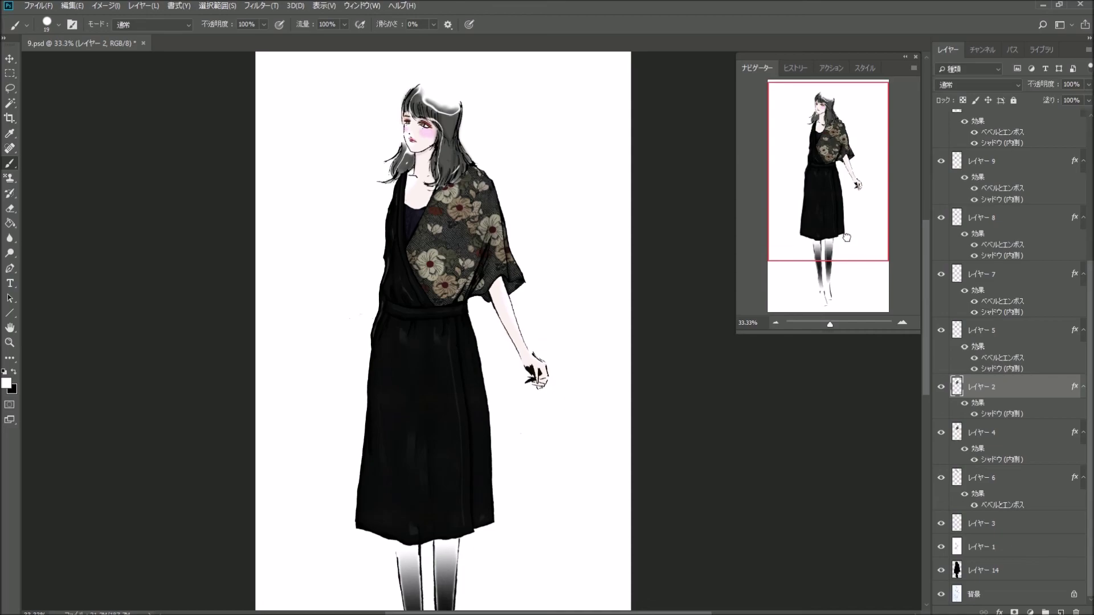
left_click_drag(848, 235, 848, 239)
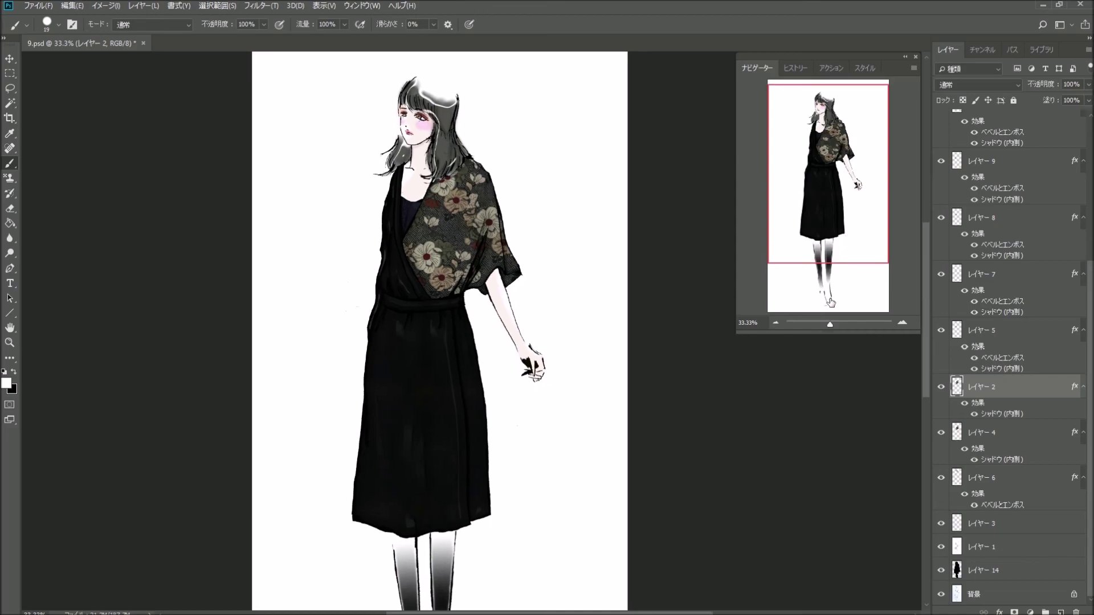